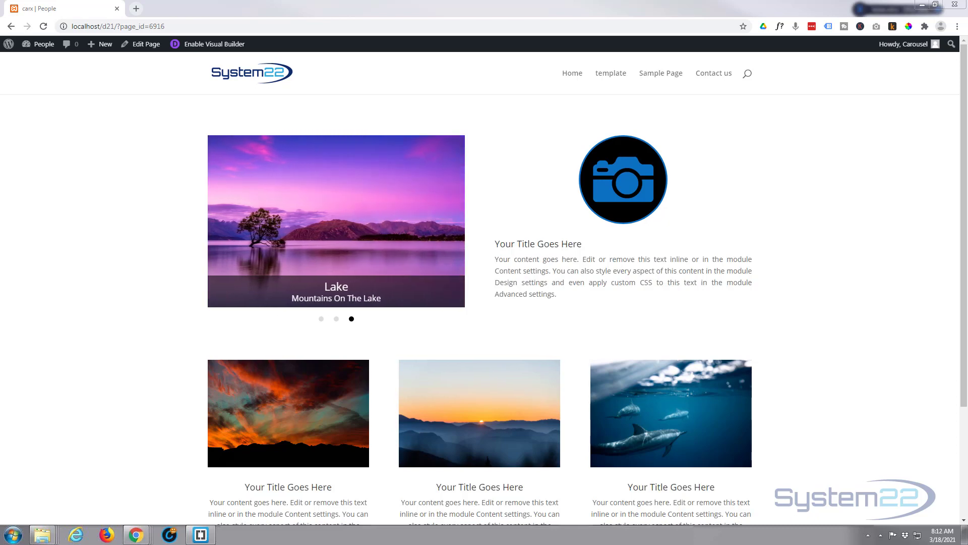
# Enable the Visual Builder on the page and delete the existing image slider module
pyautogui.click(212, 45)
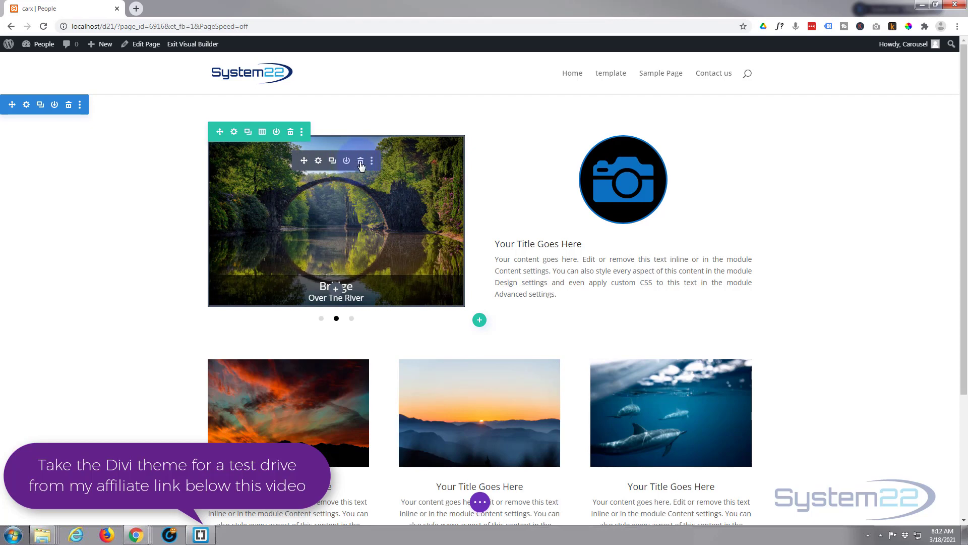
pyautogui.click(360, 161)
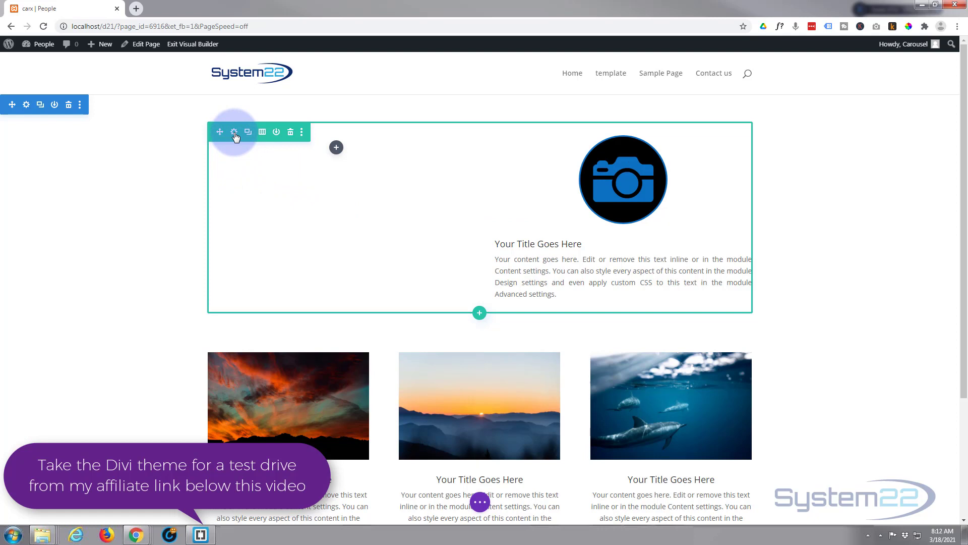
# Open the Insert Module list for the empty column and scroll to the Wow Carousel modules
pyautogui.click(336, 148)
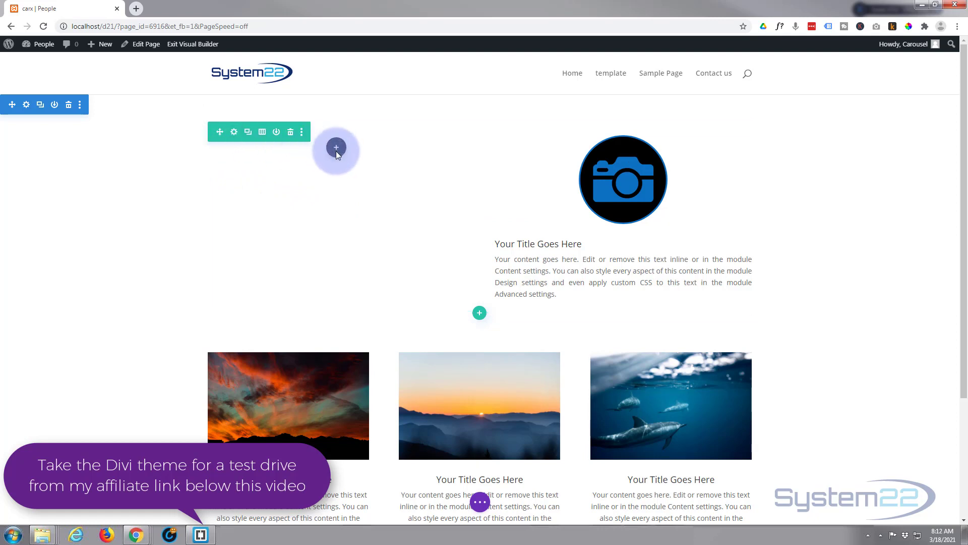
pyautogui.scroll(-4, 361, 291)
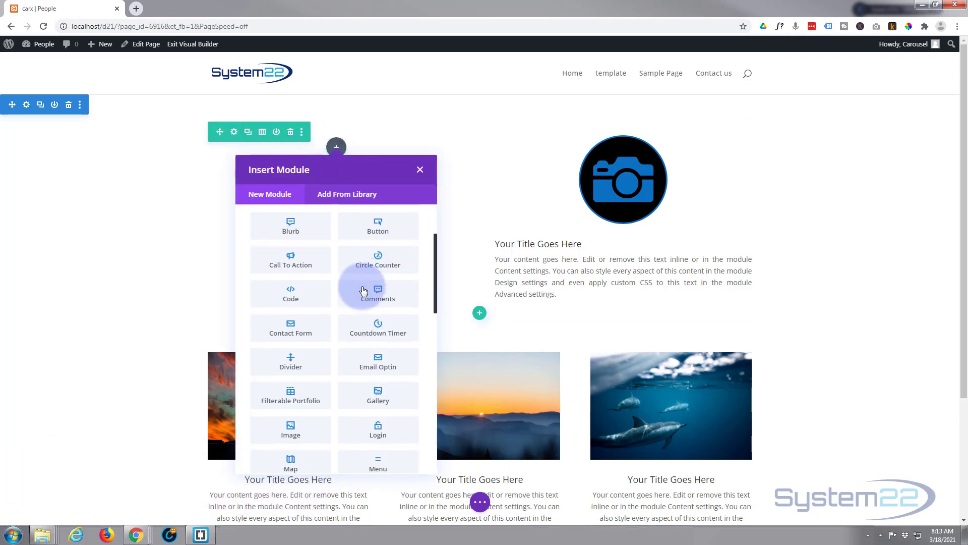
pyautogui.scroll(-7, 363, 291)
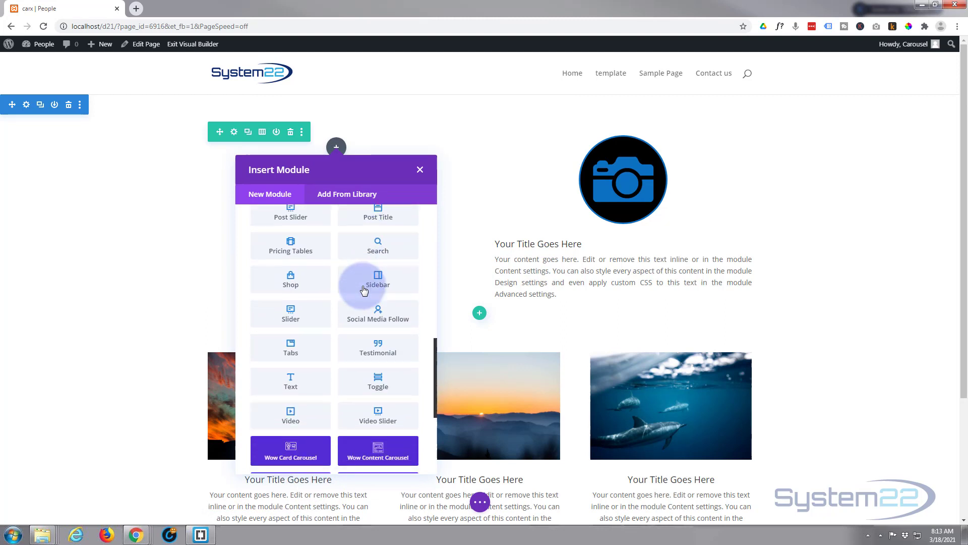
pyautogui.scroll(-2, 363, 287)
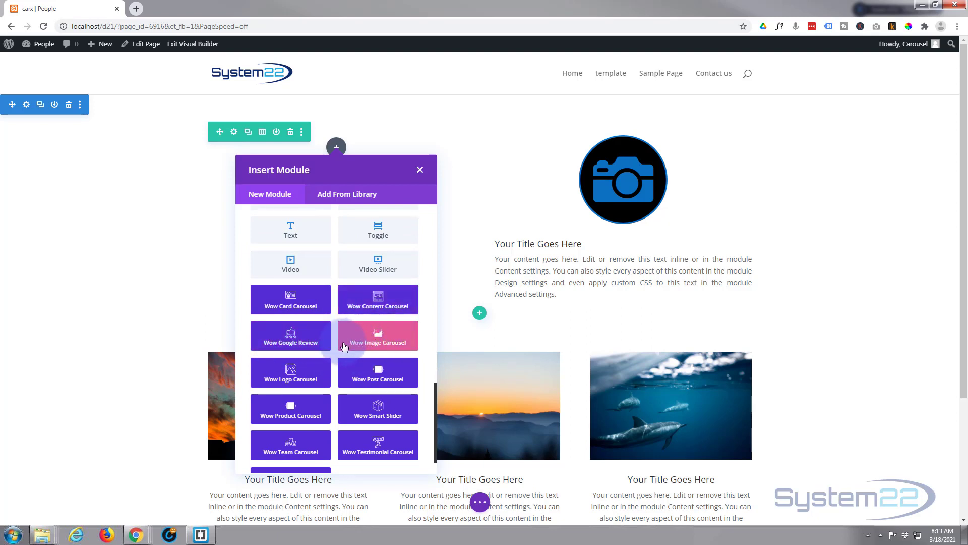
pyautogui.scroll(-1, 365, 344)
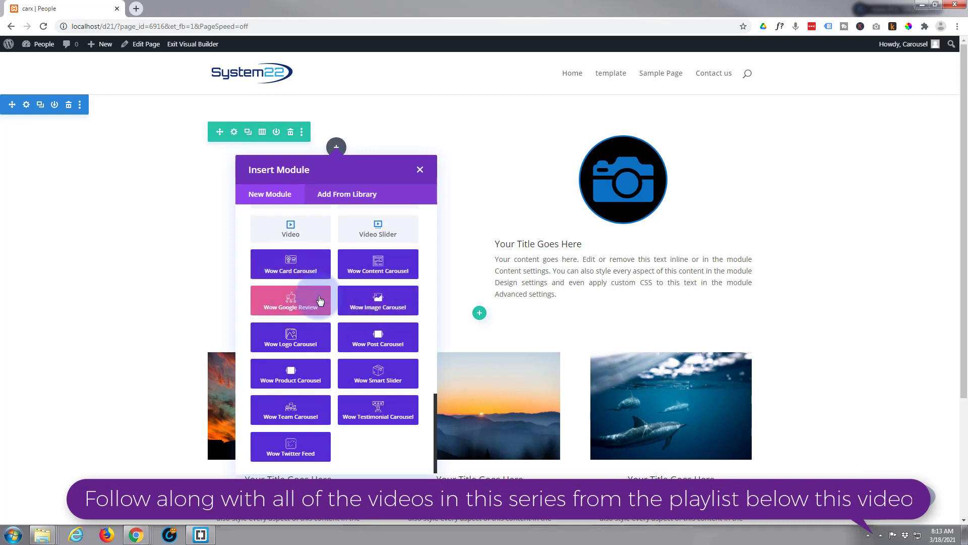
pyautogui.scroll(2, 320, 300)
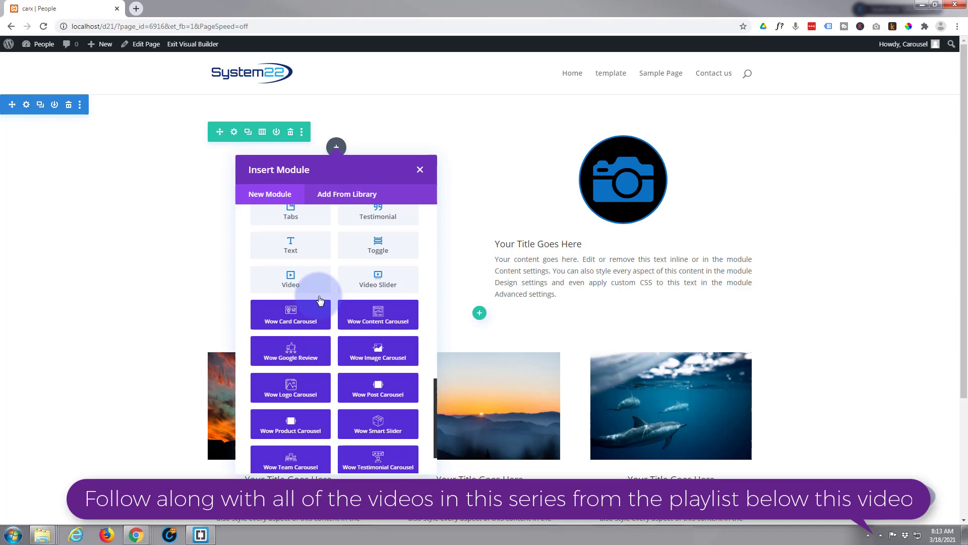
# Insert the Wow Image Carousel module and change its Slides To Show from 3 to 1
pyautogui.click(377, 350)
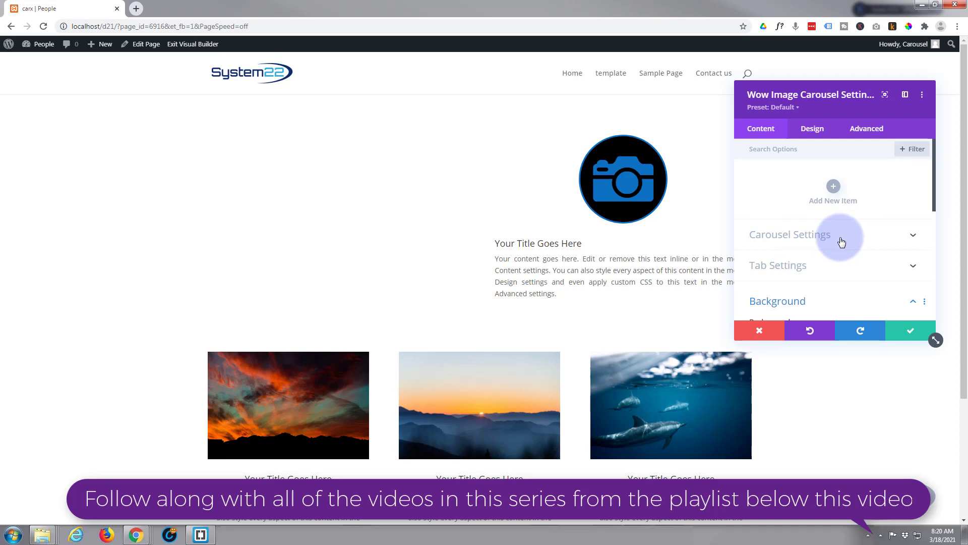
pyautogui.click(857, 241)
pyautogui.scroll(-1, 830, 240)
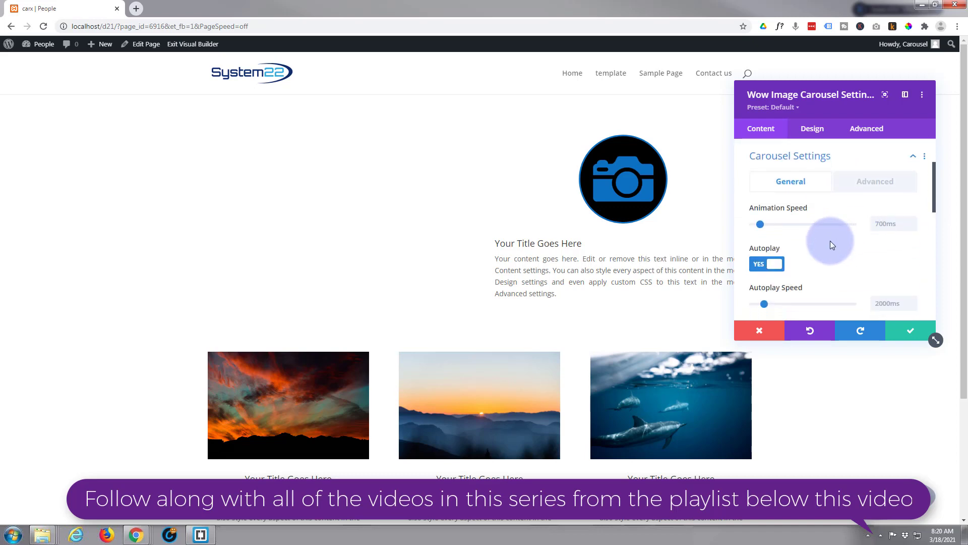
pyautogui.scroll(-3, 830, 241)
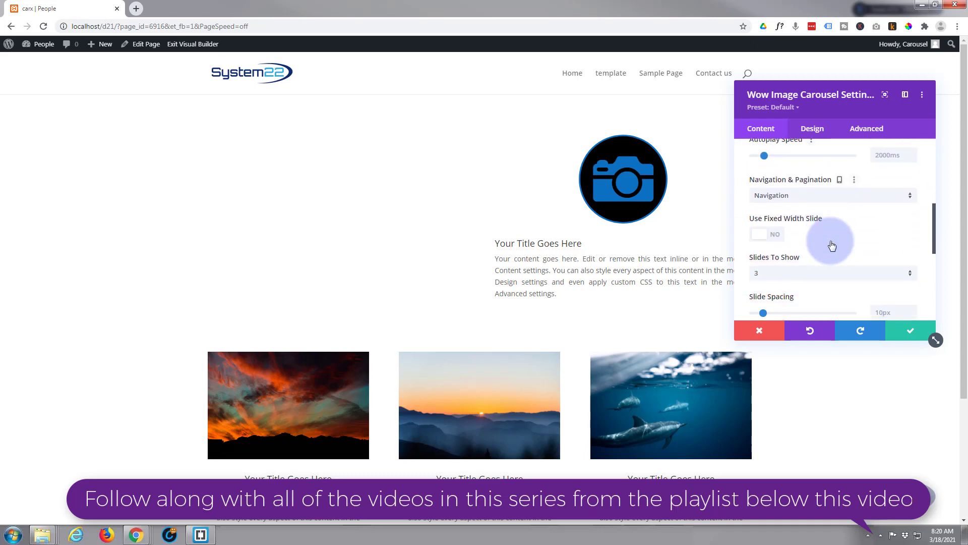
pyautogui.scroll(-1, 830, 240)
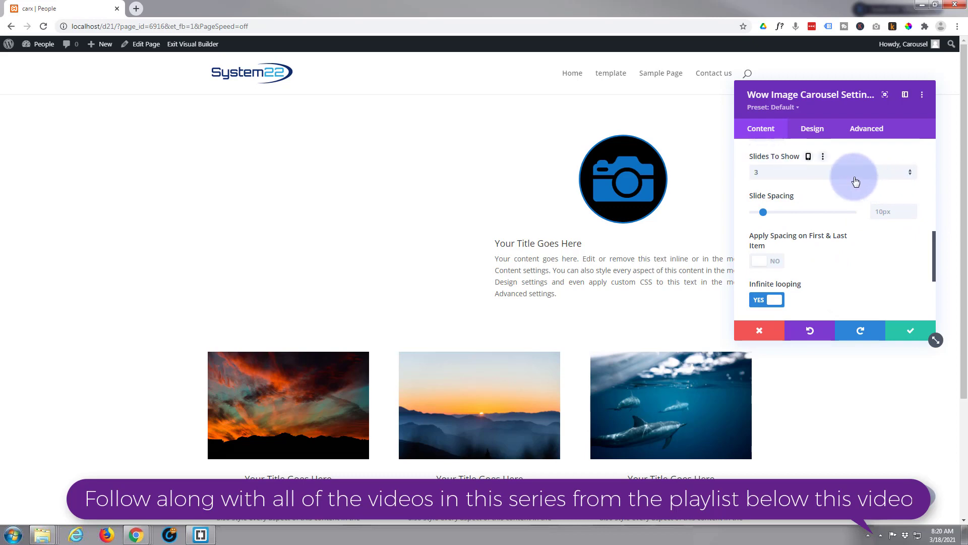
pyautogui.click(844, 179)
pyautogui.click(790, 183)
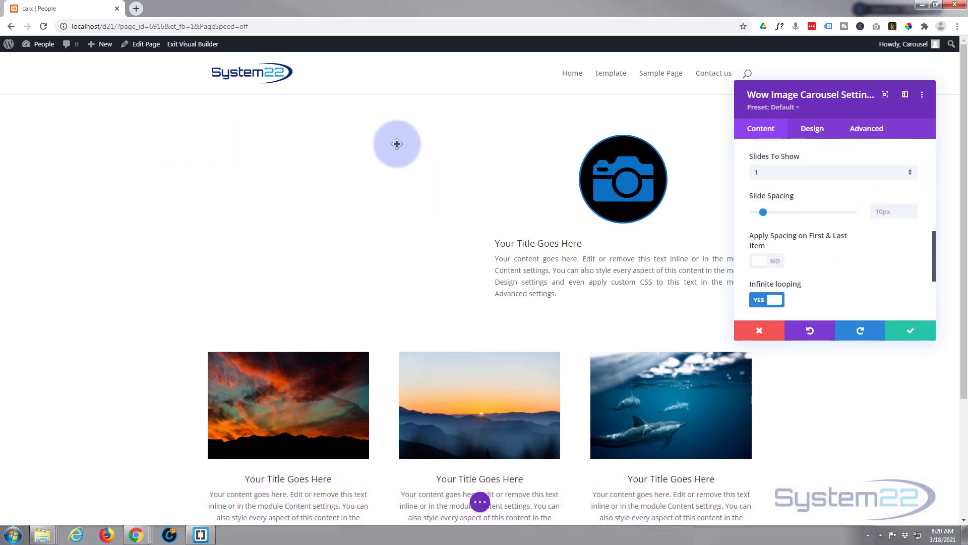
pyautogui.scroll(5, 817, 260)
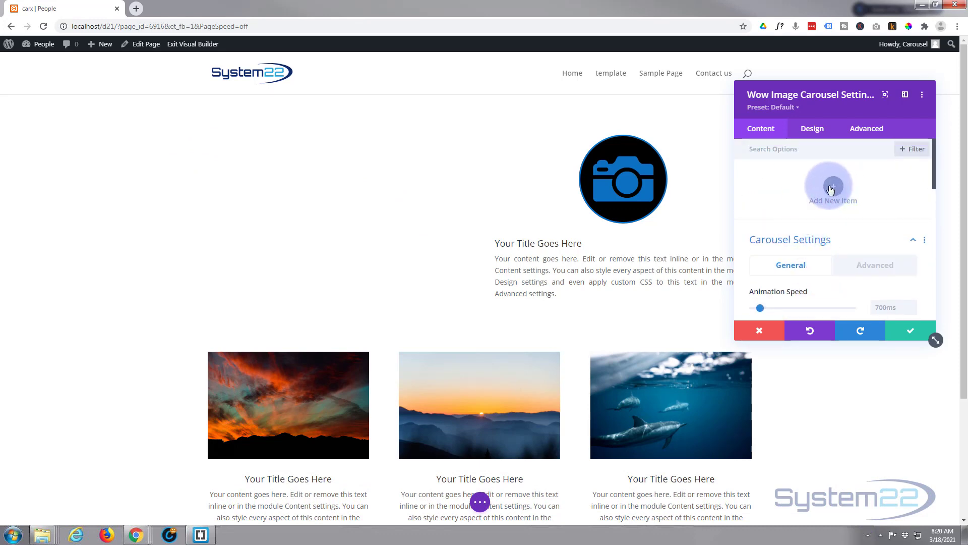
# Add a first slide item using the sunset over misty blue mountains image from the Media Library
pyautogui.click(833, 188)
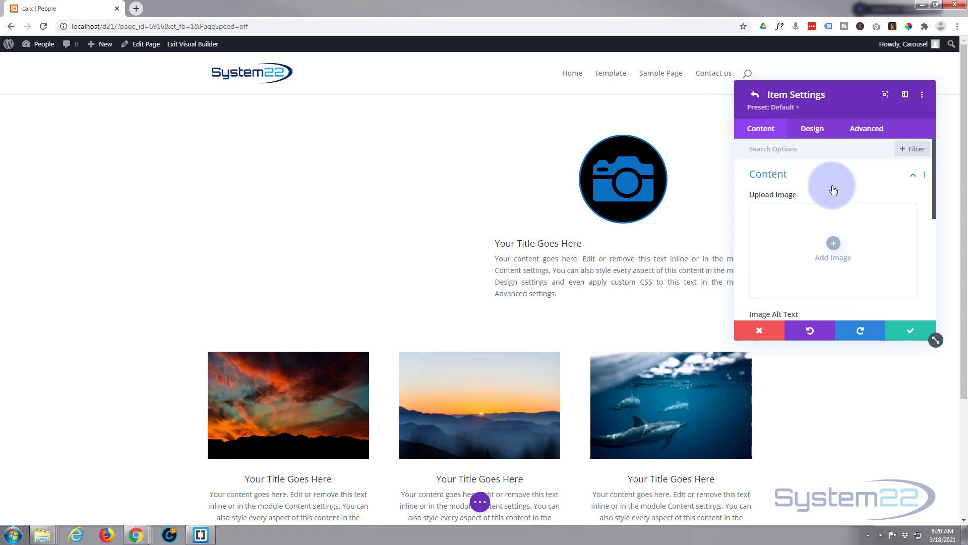
pyautogui.click(834, 245)
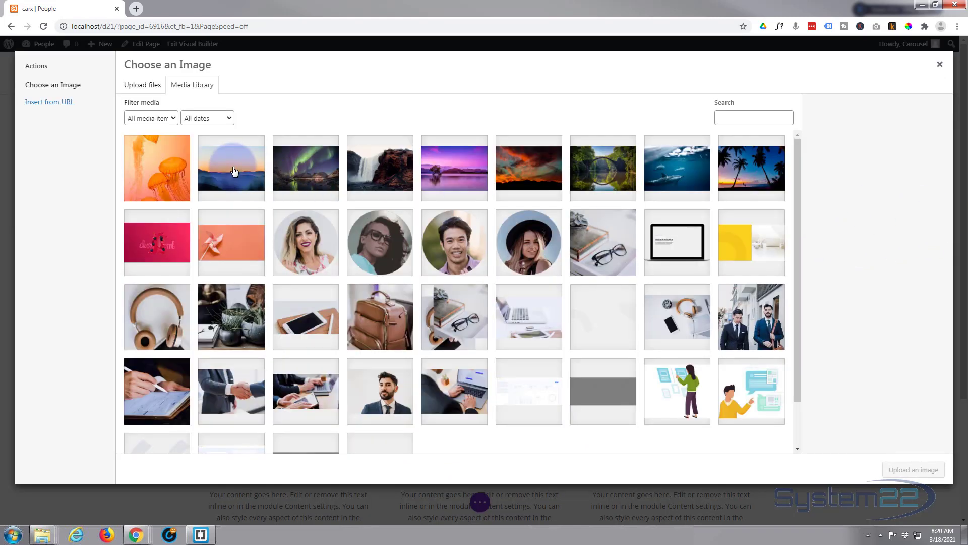
pyautogui.click(232, 172)
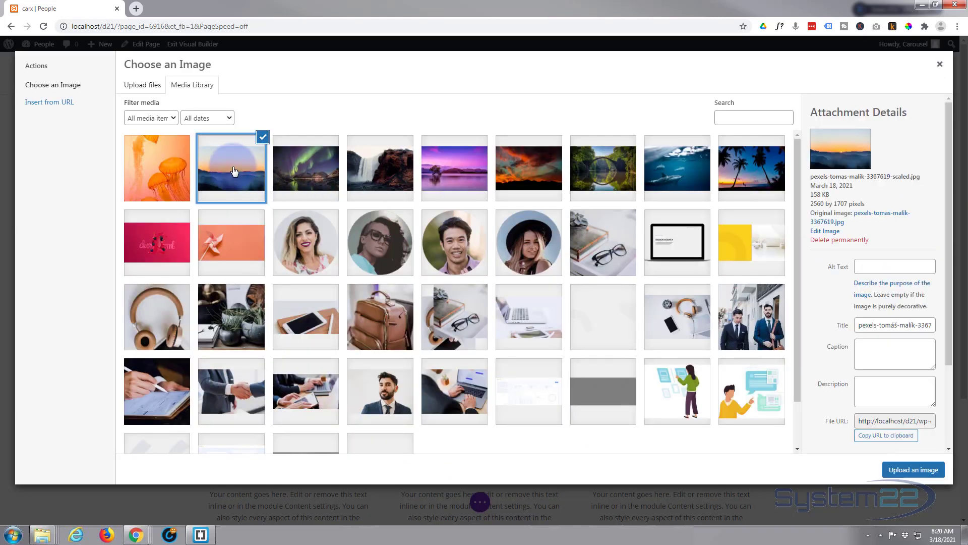
pyautogui.click(901, 466)
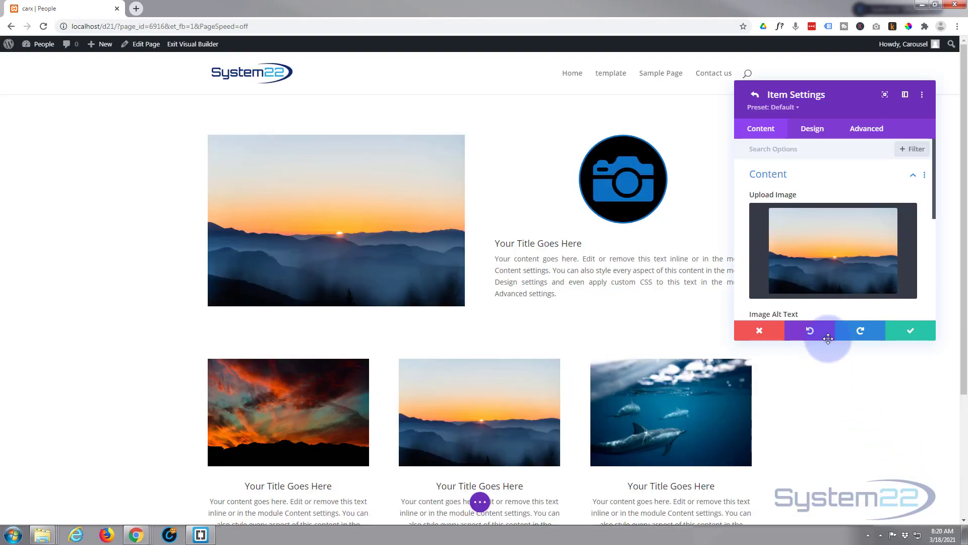
pyautogui.scroll(-2, 837, 229)
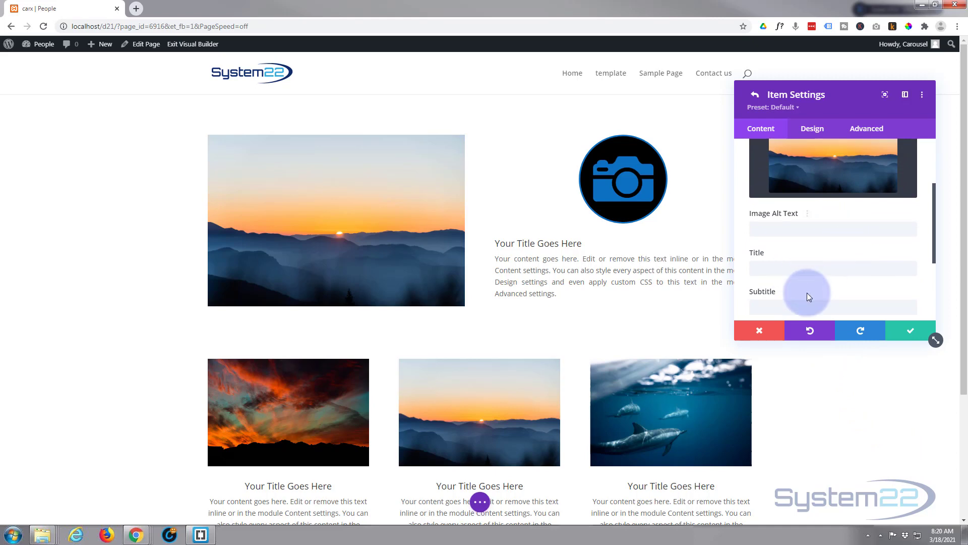
# Set the slide's alt text to 'Sunrise', title 'Blue Mountains' and subtitle 'Mountains At Sunrise'
pyautogui.click(771, 228)
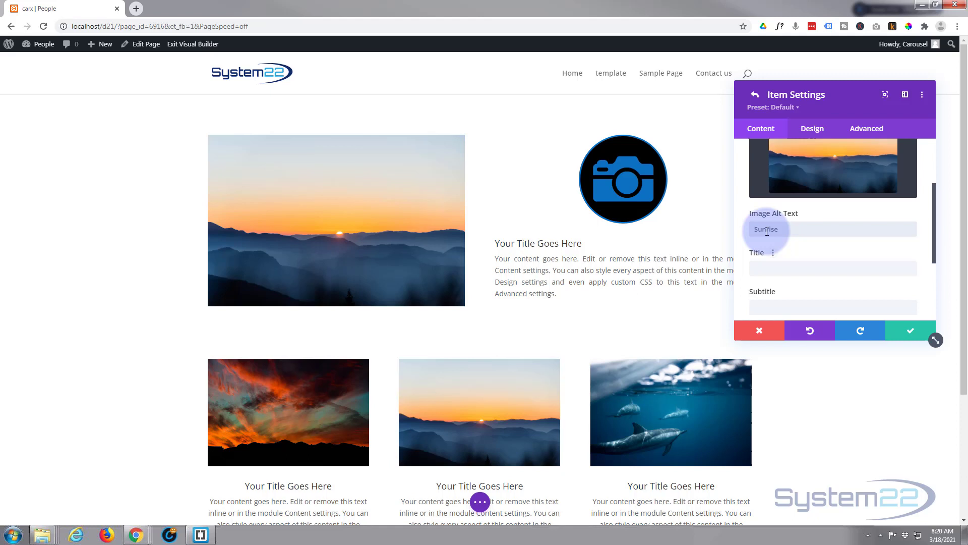
pyautogui.click(764, 268)
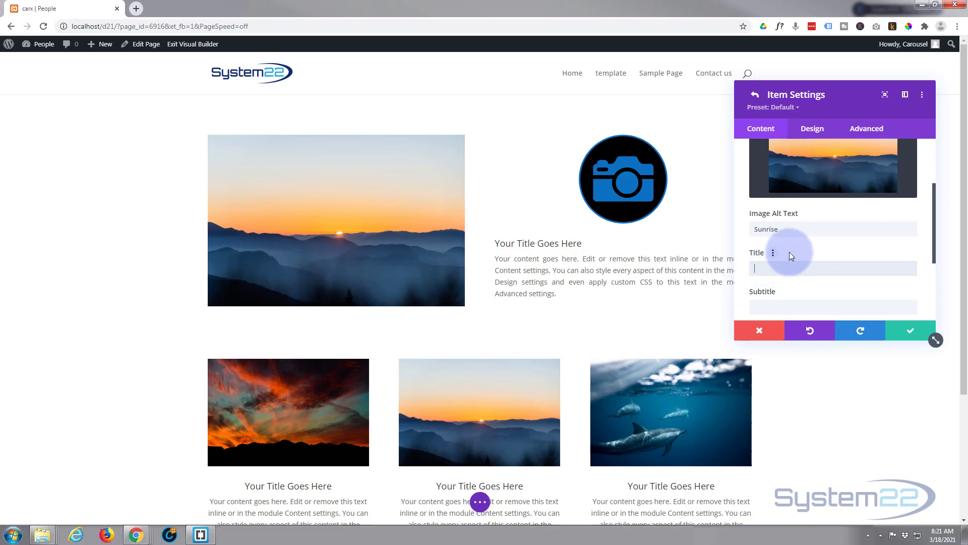
pyautogui.write('Blue M')
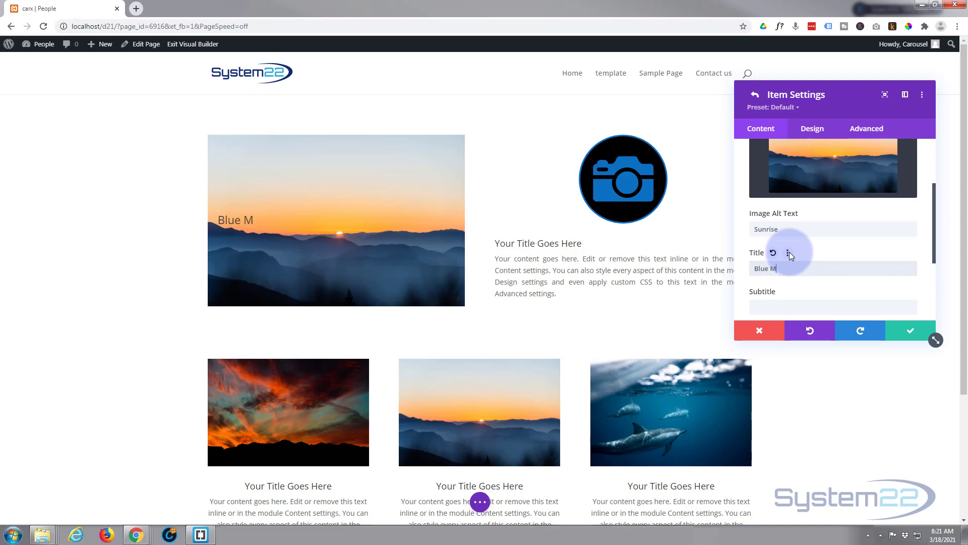
pyautogui.write('ountains')
pyautogui.click(811, 307)
pyautogui.write('Blue Mountains')
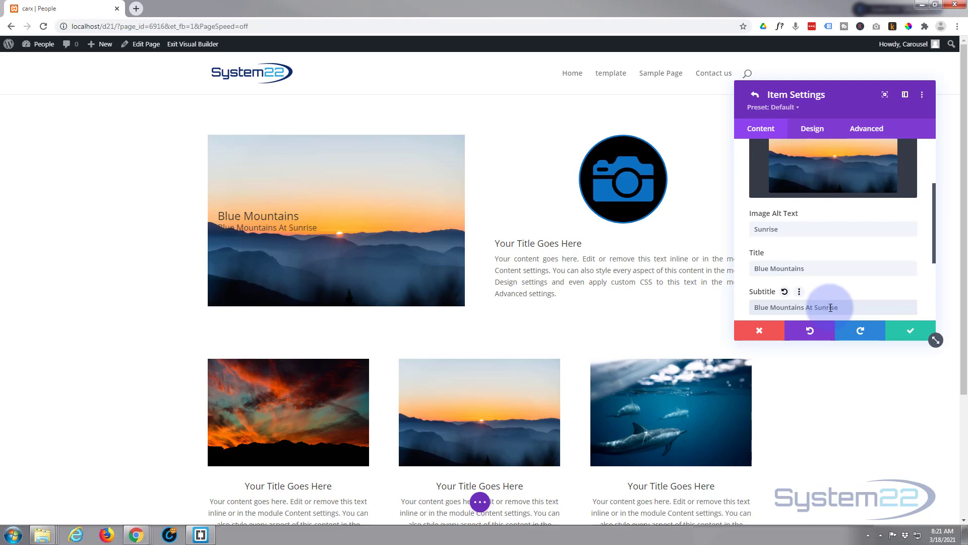
pyautogui.moveTo(770, 307); pyautogui.dragTo(736, 309)
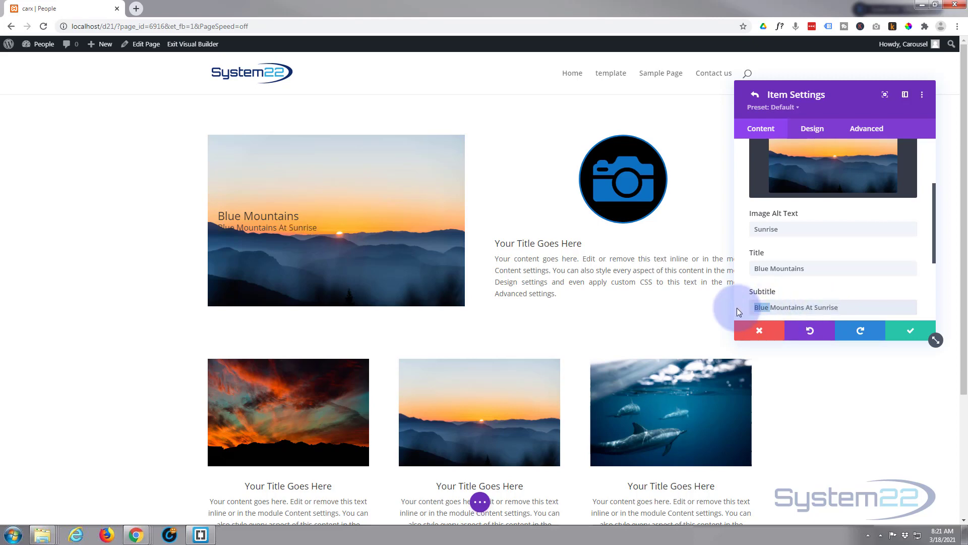
pyautogui.press('BackSpace')
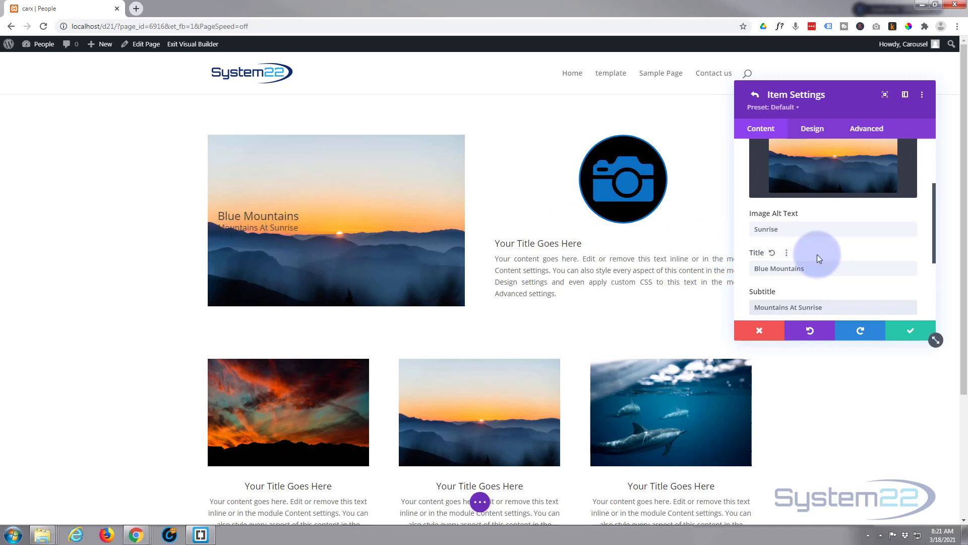
# Set the tab title to 'Tab Blue Mountains' and the tab subtitle to 'Tab Mountains'
pyautogui.scroll(-2, 817, 254)
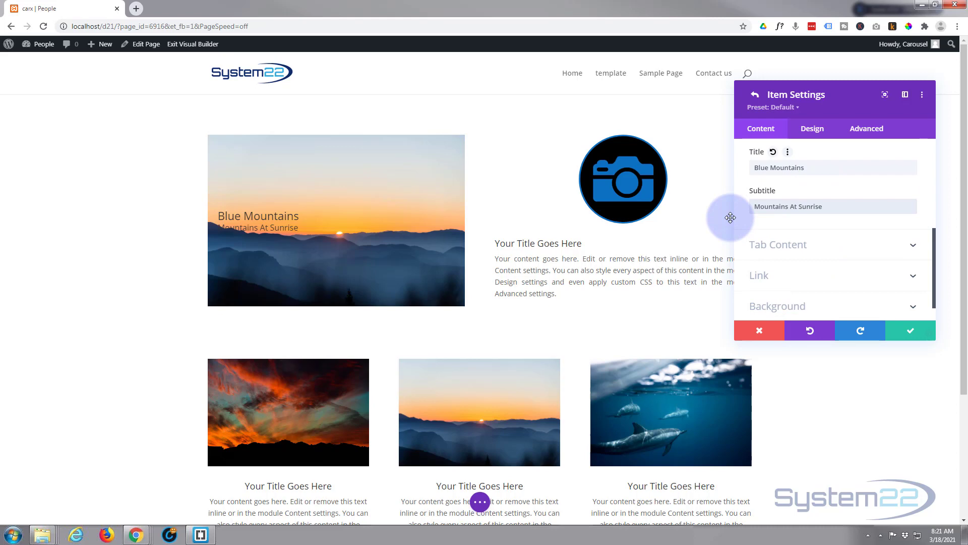
pyautogui.click(839, 245)
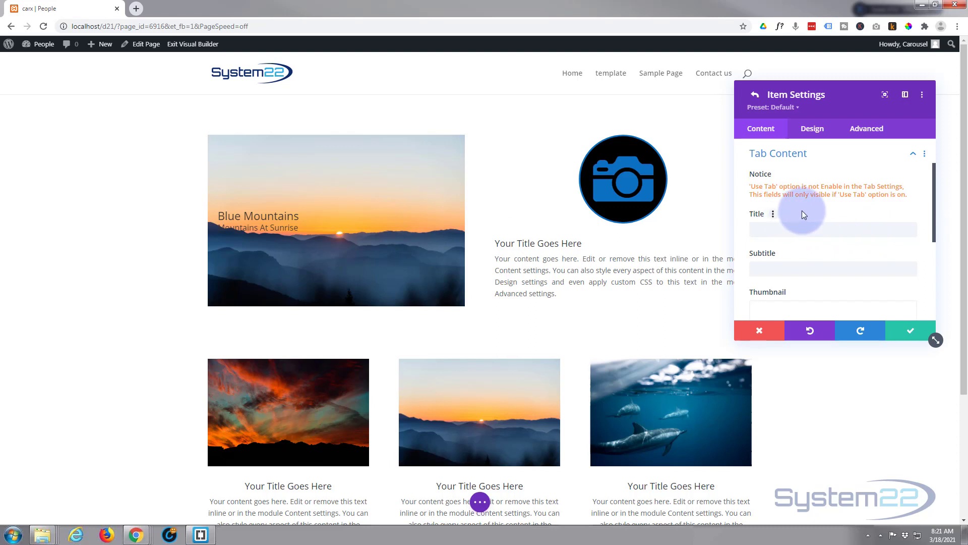
pyautogui.click(769, 231)
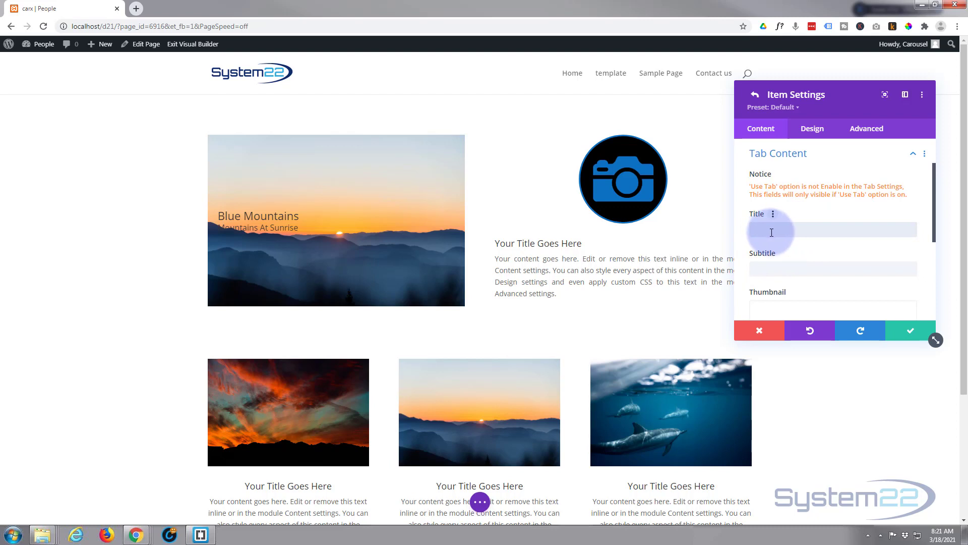
pyautogui.write('Blue Mountains')
pyautogui.click(762, 269)
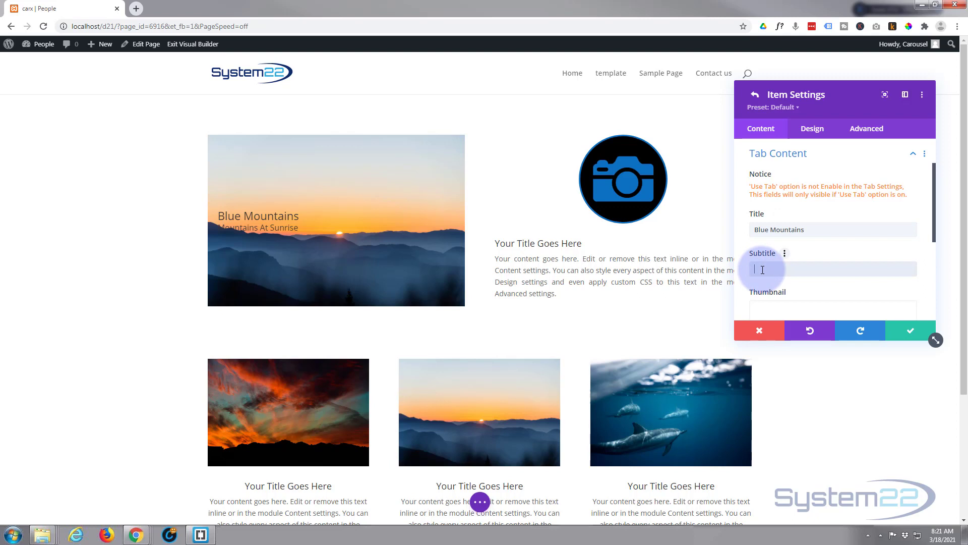
pyautogui.write('Blue Mountains')
pyautogui.moveTo(771, 269); pyautogui.dragTo(740, 270)
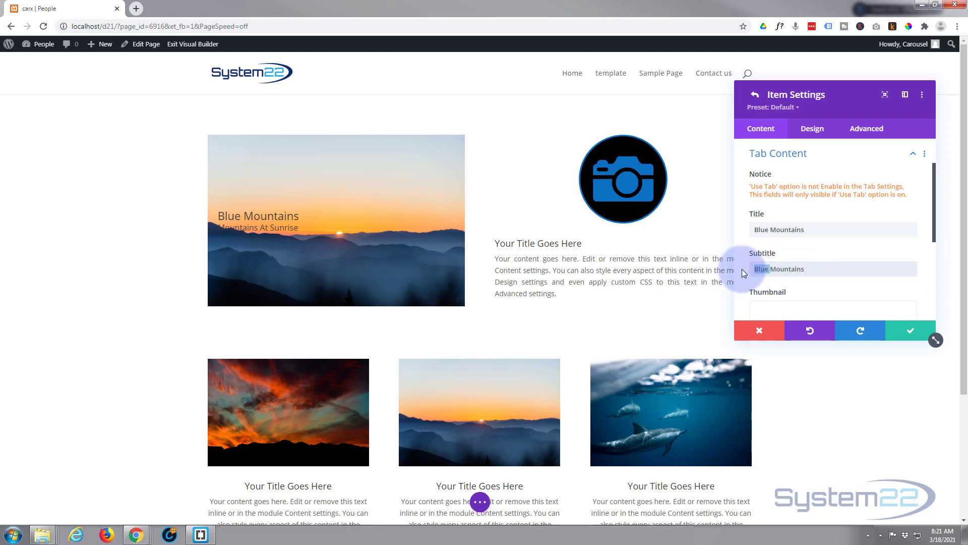
pyautogui.write('Tasab')
pyautogui.click(754, 229)
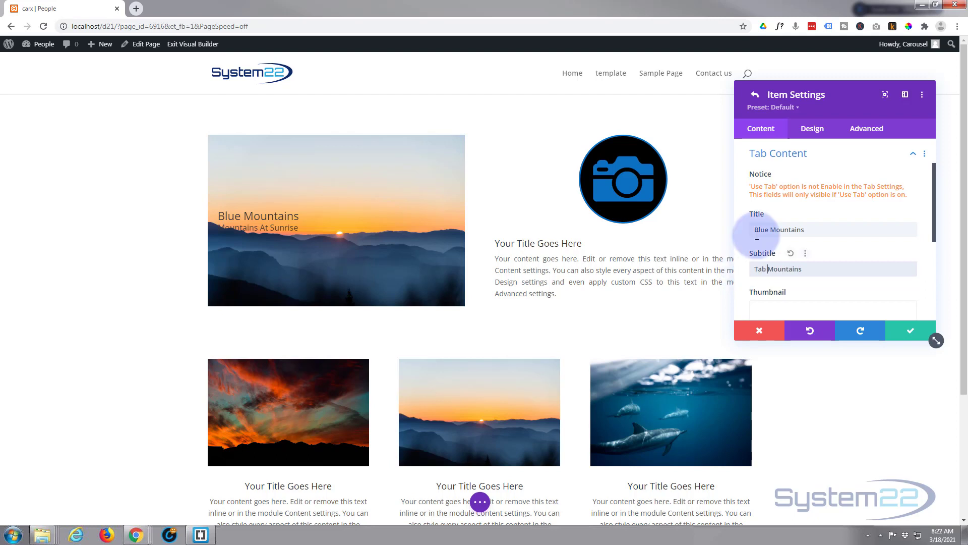
pyautogui.write('Tab')
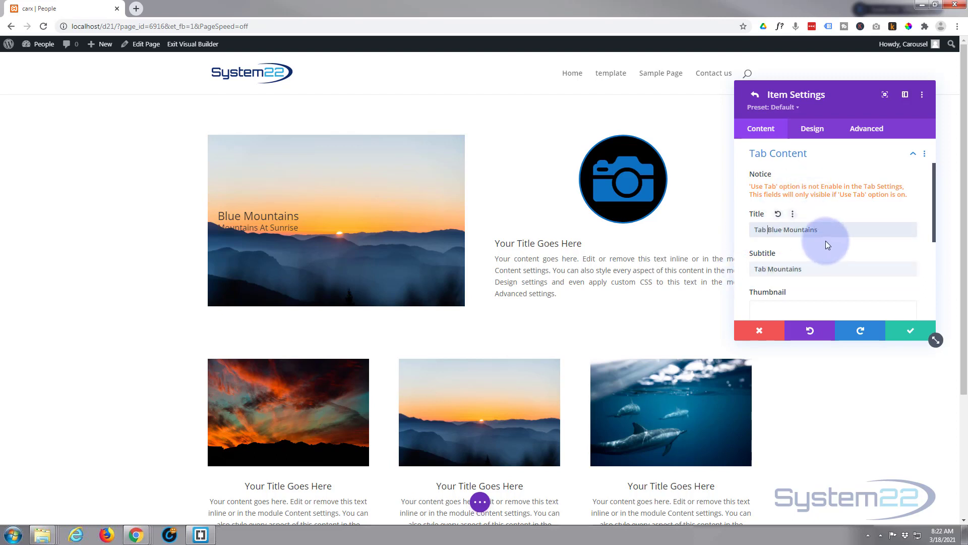
# Use the woman's portrait from the Media Library as the slide thumbnail
pyautogui.scroll(-2, 825, 240)
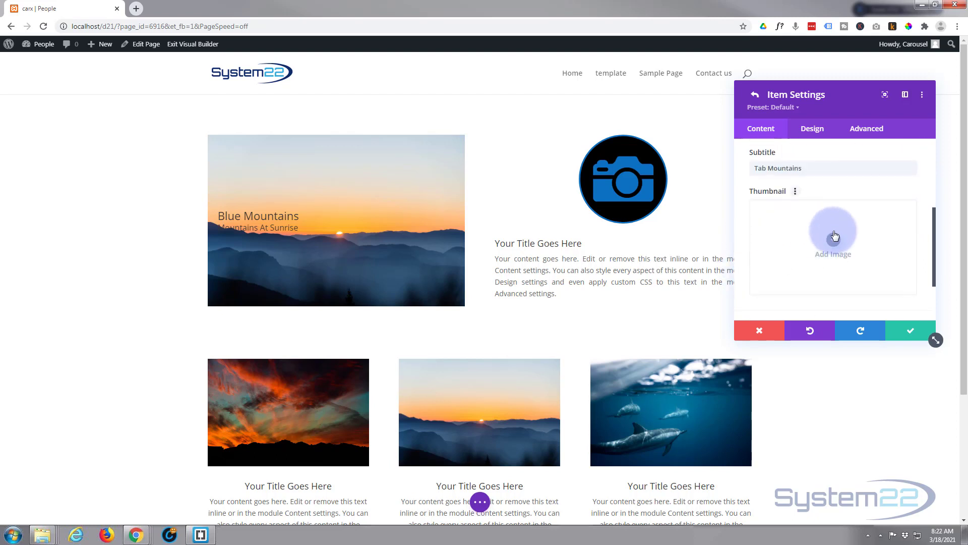
pyautogui.click(835, 241)
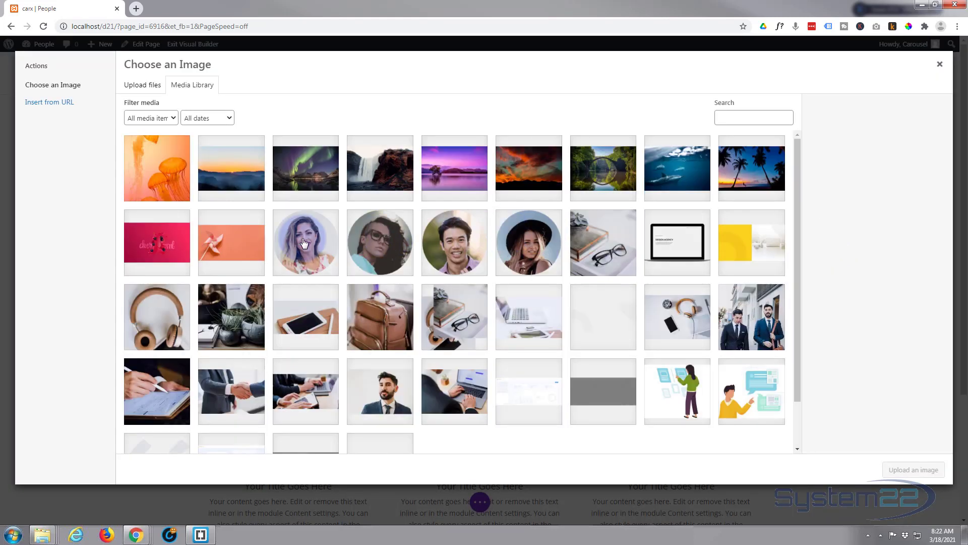
pyautogui.click(304, 243)
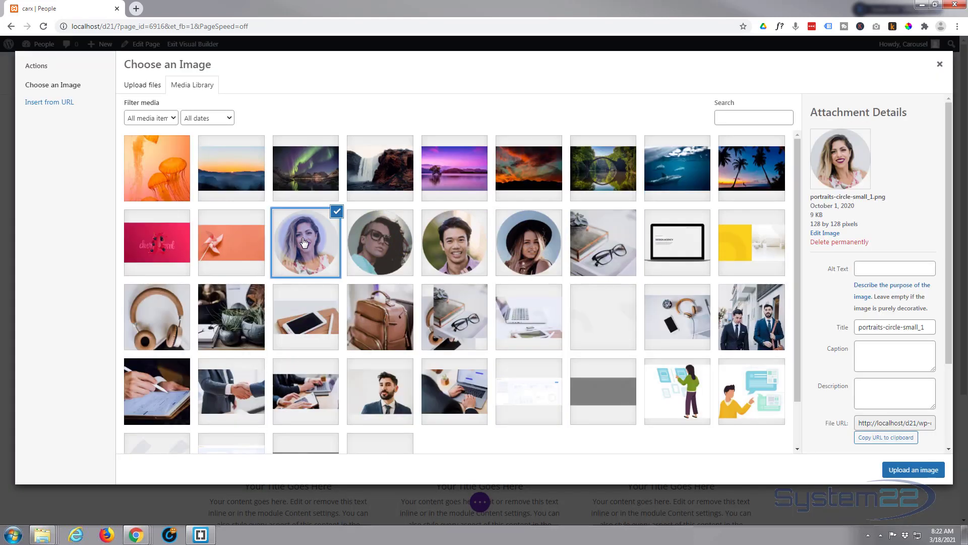
pyautogui.click(892, 470)
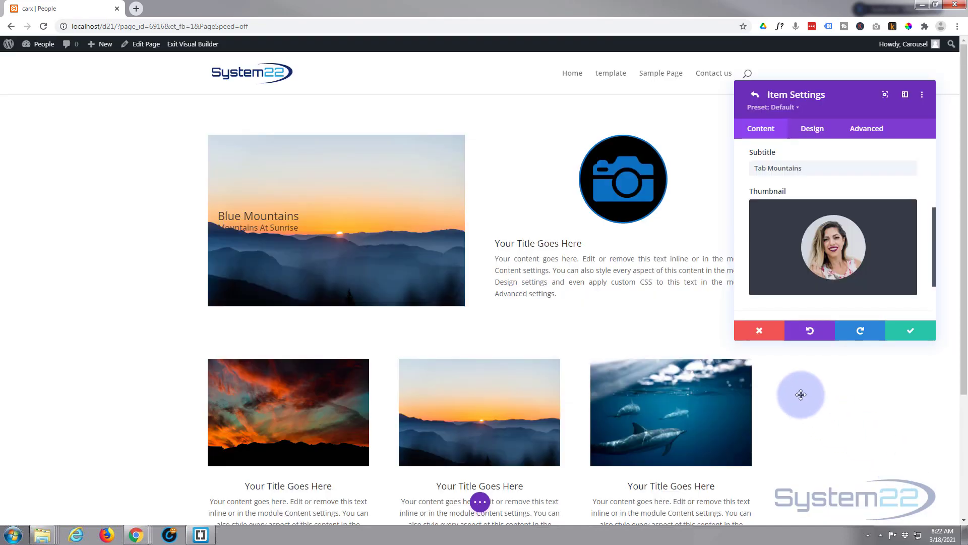
pyautogui.scroll(2, 783, 252)
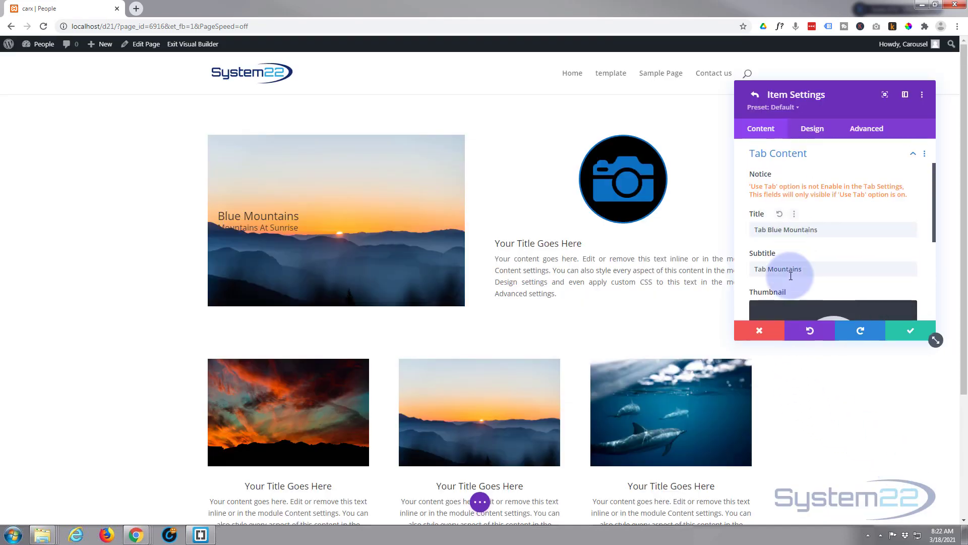
# Give the slide a link URL of '#' that opens in the same window
pyautogui.scroll(-5, 790, 276)
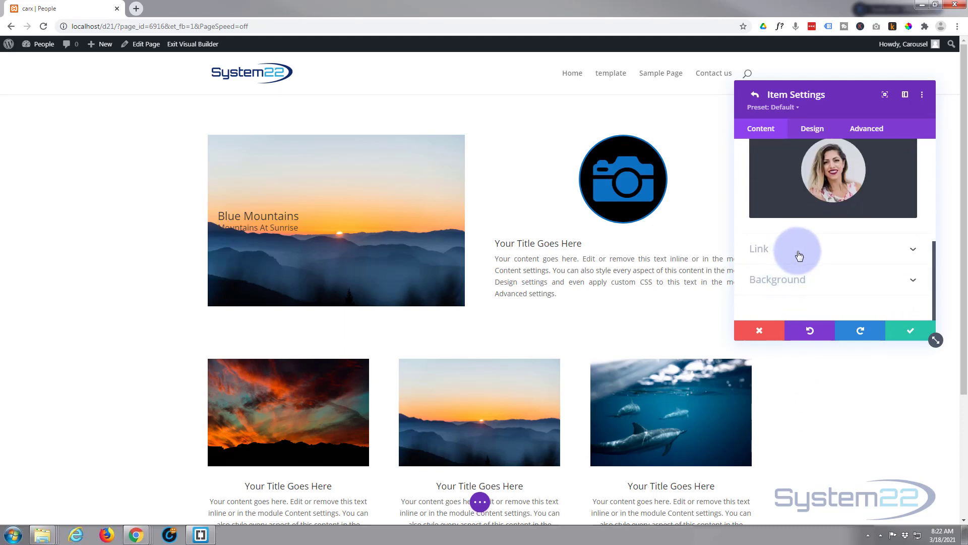
pyautogui.click(795, 253)
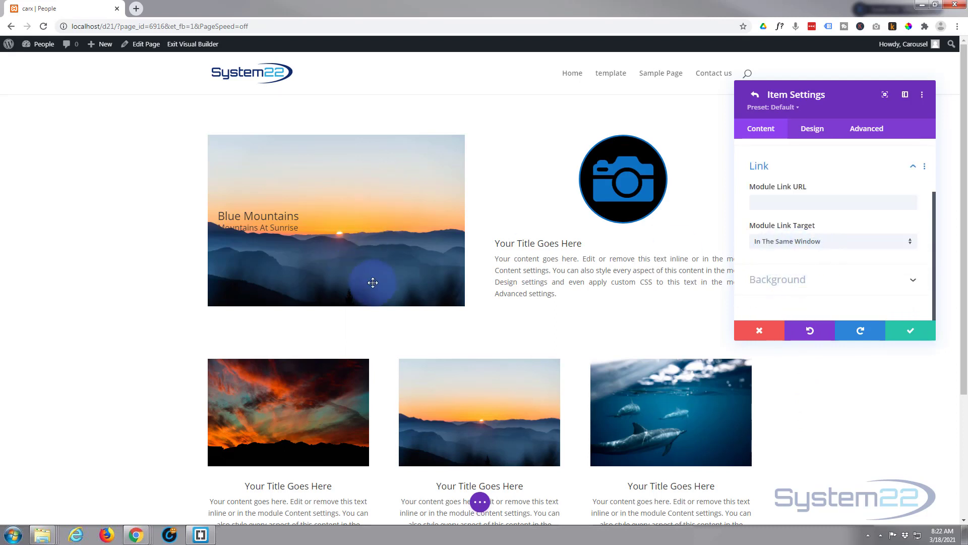
pyautogui.click(760, 208)
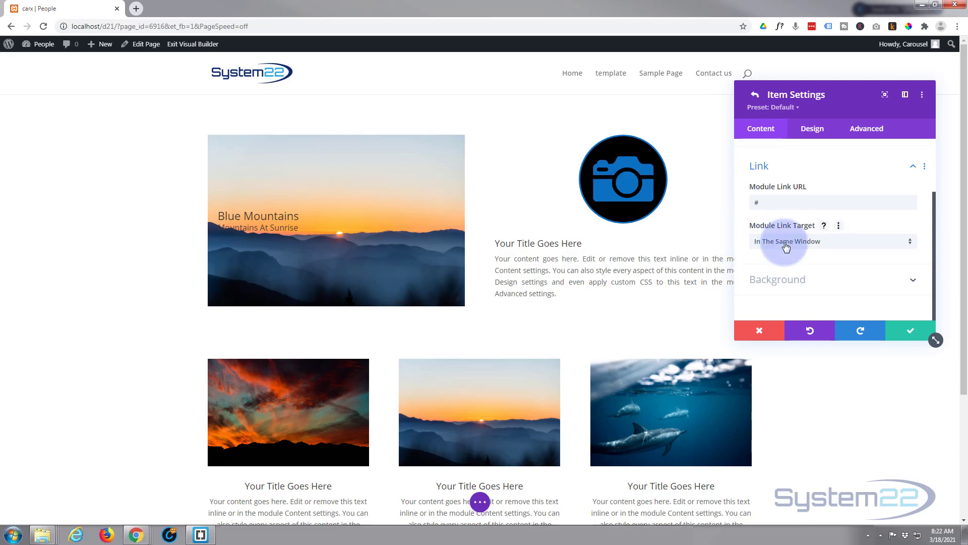
pyautogui.click(765, 242)
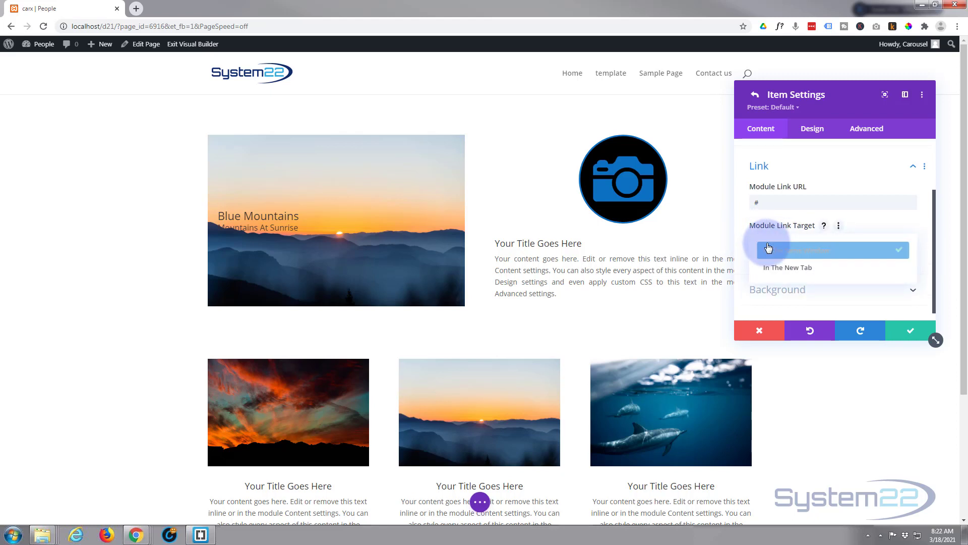
pyautogui.click(740, 240)
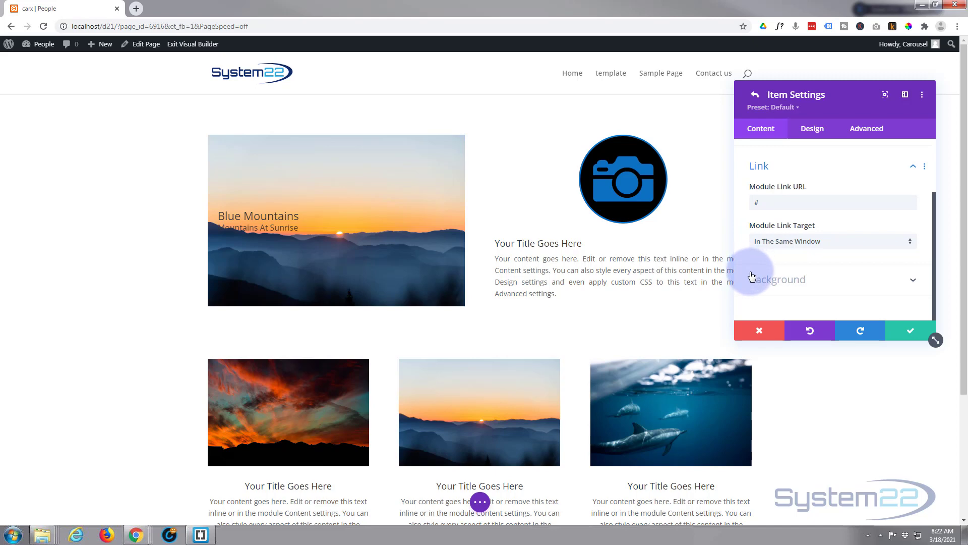
pyautogui.scroll(2, 752, 276)
pyautogui.scroll(-2, 752, 277)
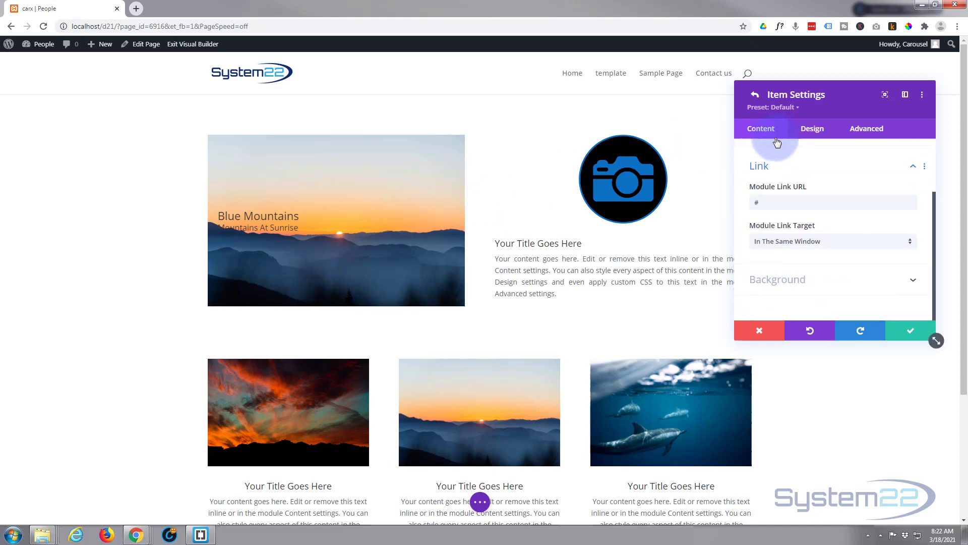
# Apply a red #e02b20 background colour to the slide
pyautogui.click(816, 282)
pyautogui.click(828, 253)
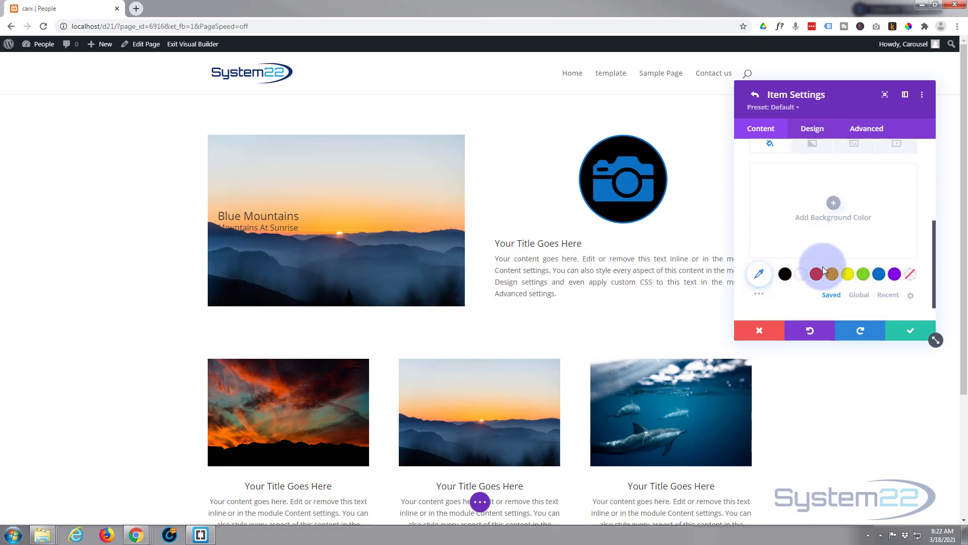
pyautogui.click(818, 276)
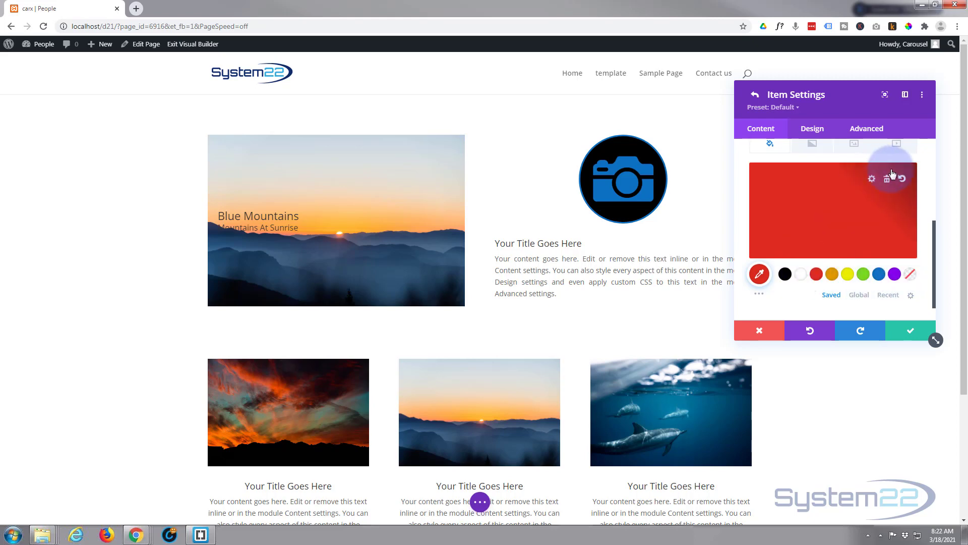
# Remove the red background, reset image height to default, and set image hover animation to Zoom In
pyautogui.click(887, 179)
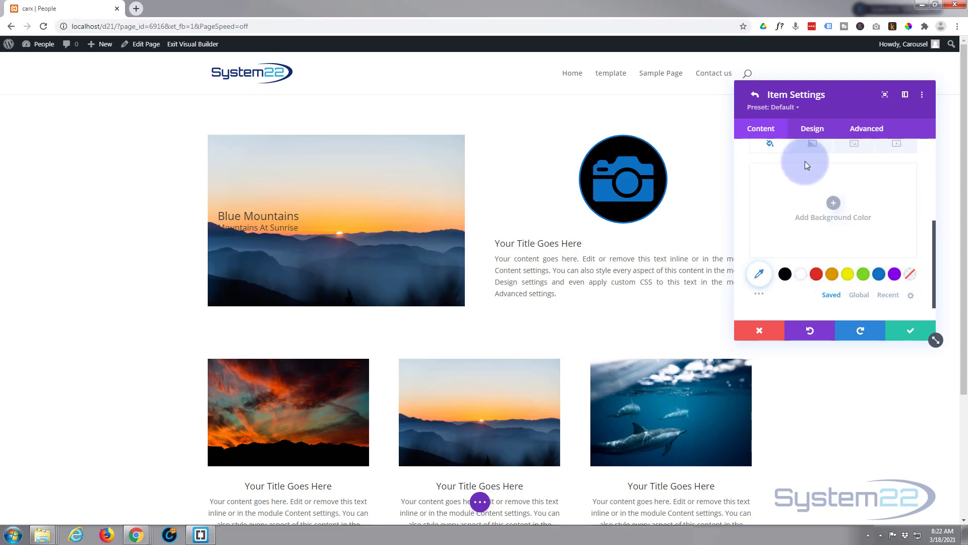
pyautogui.click(812, 130)
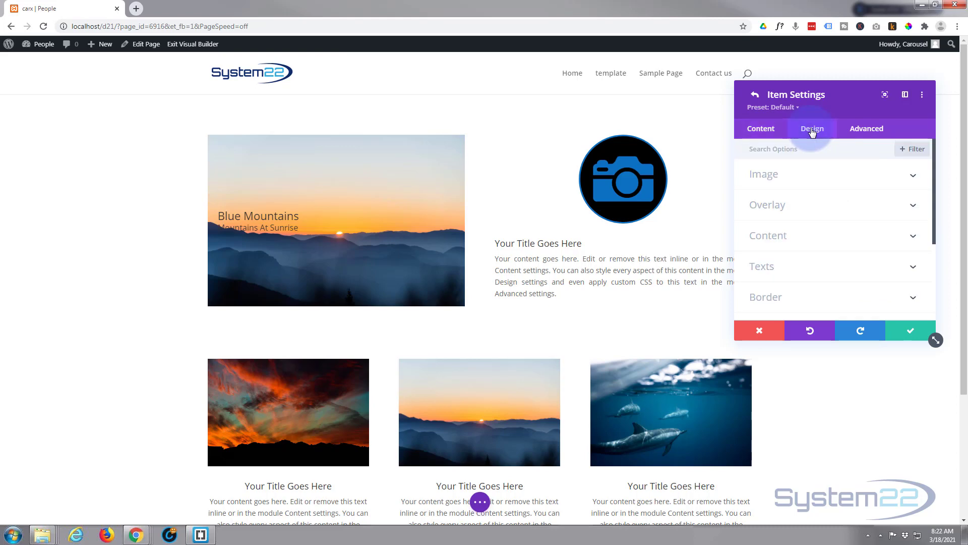
pyautogui.click(817, 176)
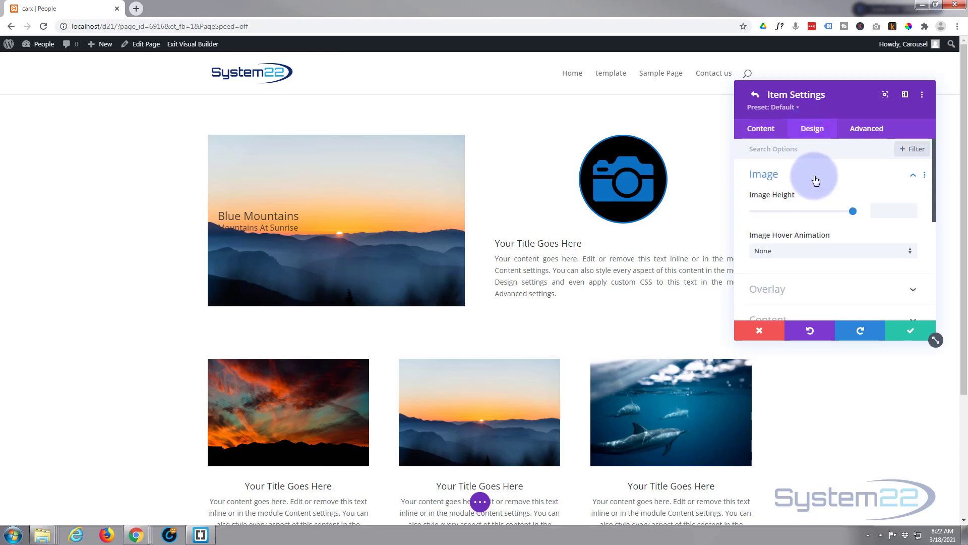
pyautogui.moveTo(847, 214); pyautogui.dragTo(815, 213)
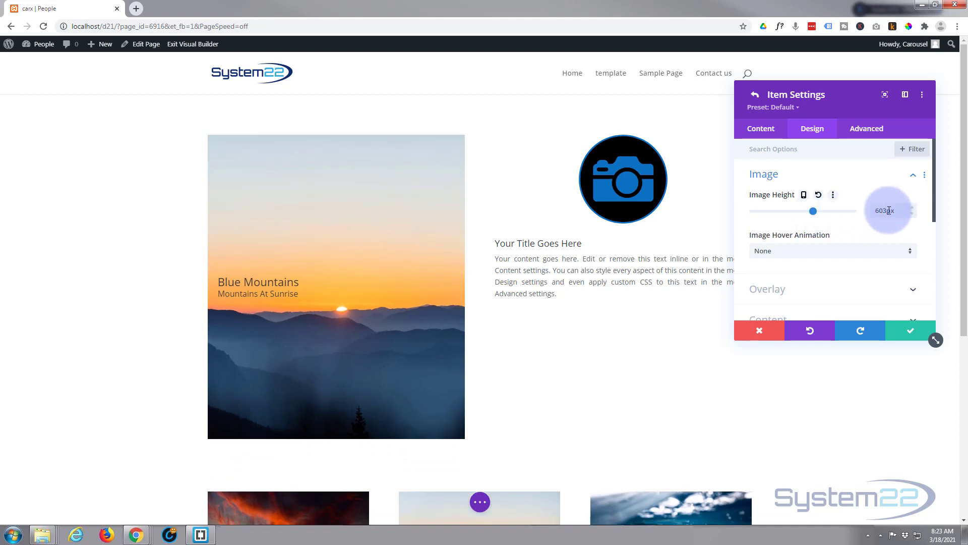
pyautogui.moveTo(897, 211); pyautogui.dragTo(844, 212)
pyautogui.press('BackSpace')
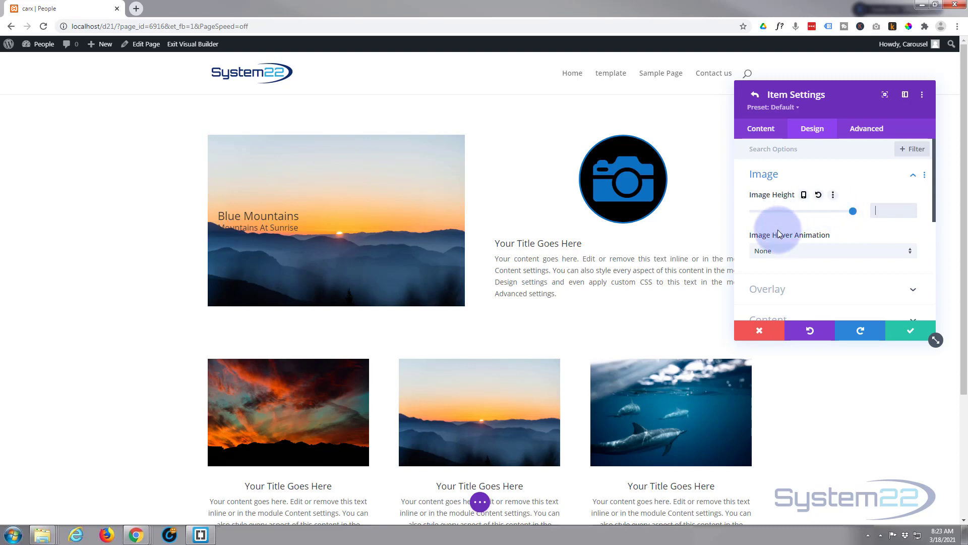
pyautogui.click(808, 252)
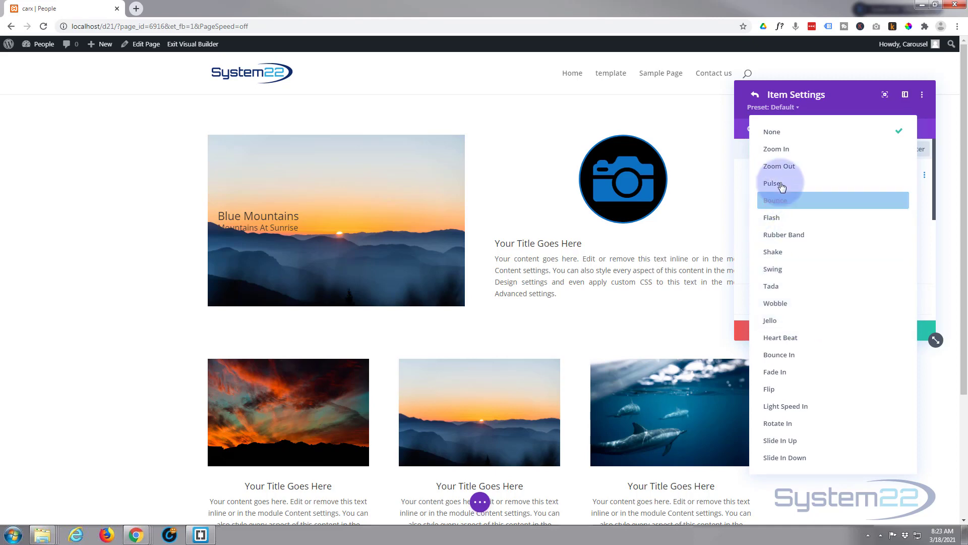
pyautogui.click(784, 149)
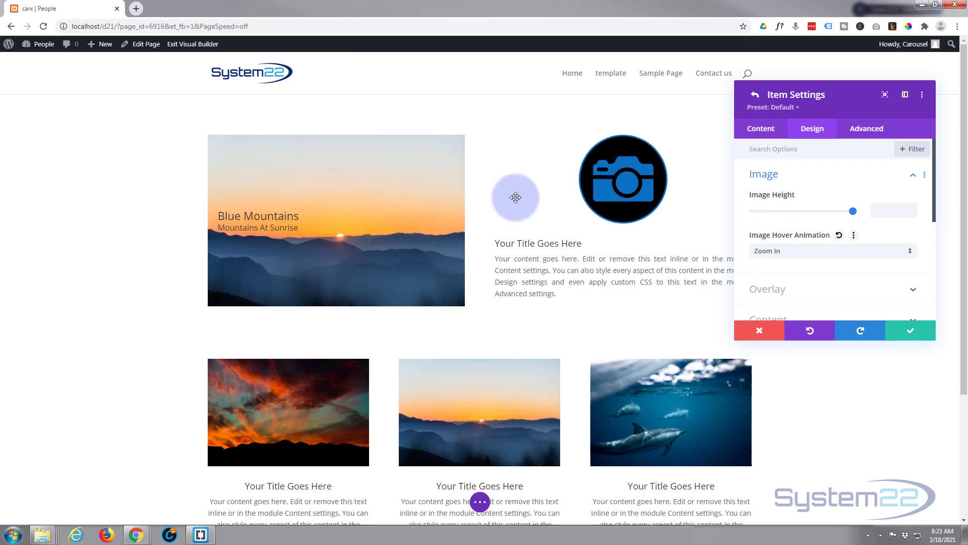
# Set the slide's image overlay to black at 0.31 opacity
pyautogui.scroll(-2, 833, 200)
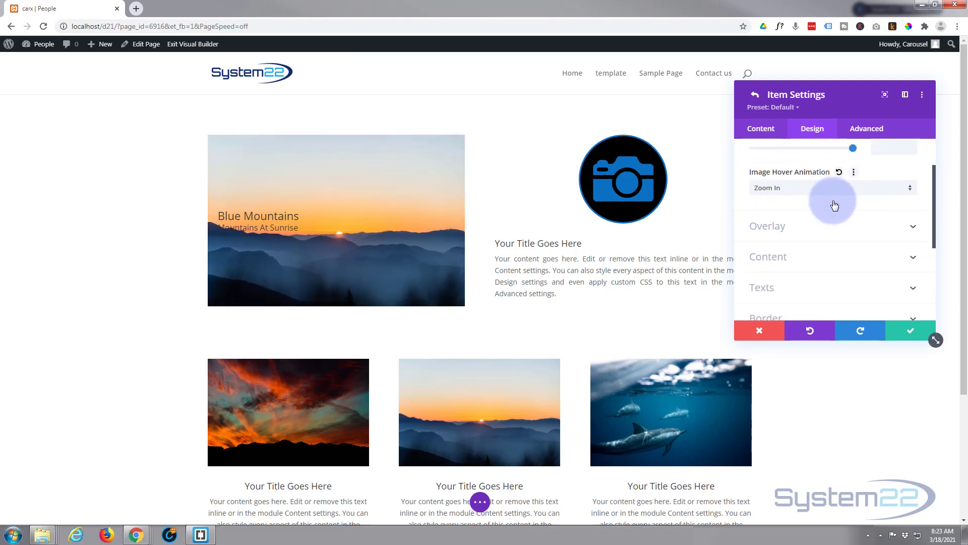
pyautogui.click(829, 194)
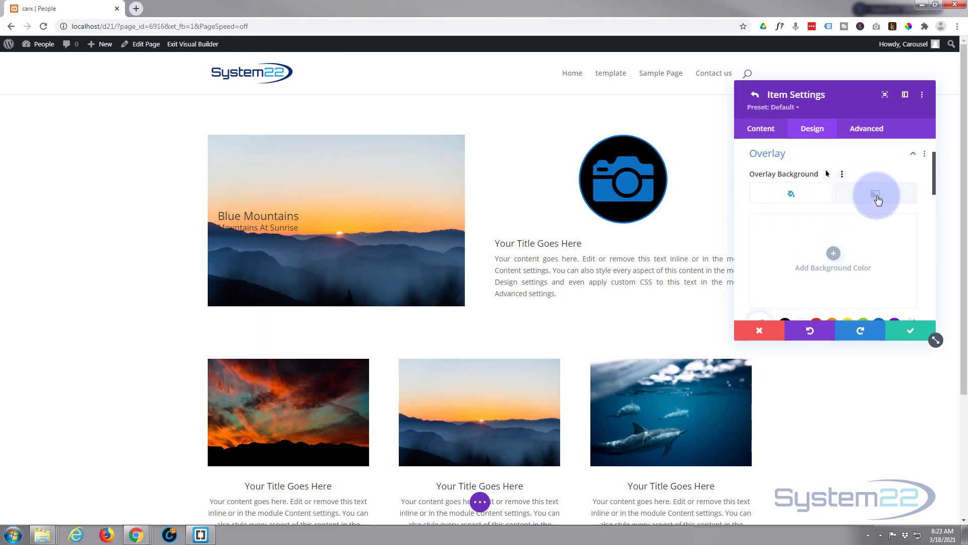
pyautogui.scroll(-2, 807, 222)
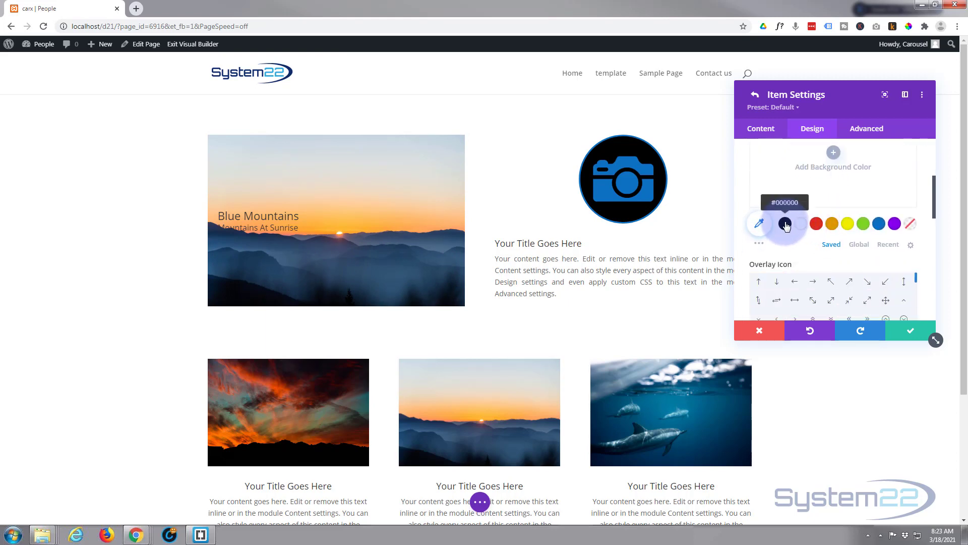
pyautogui.click(789, 228)
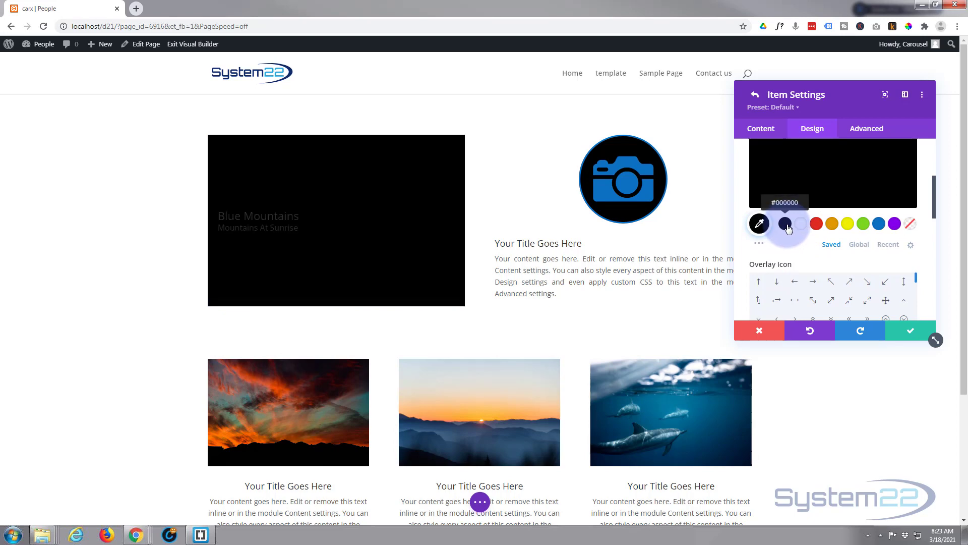
pyautogui.scroll(2, 803, 227)
pyautogui.click(837, 285)
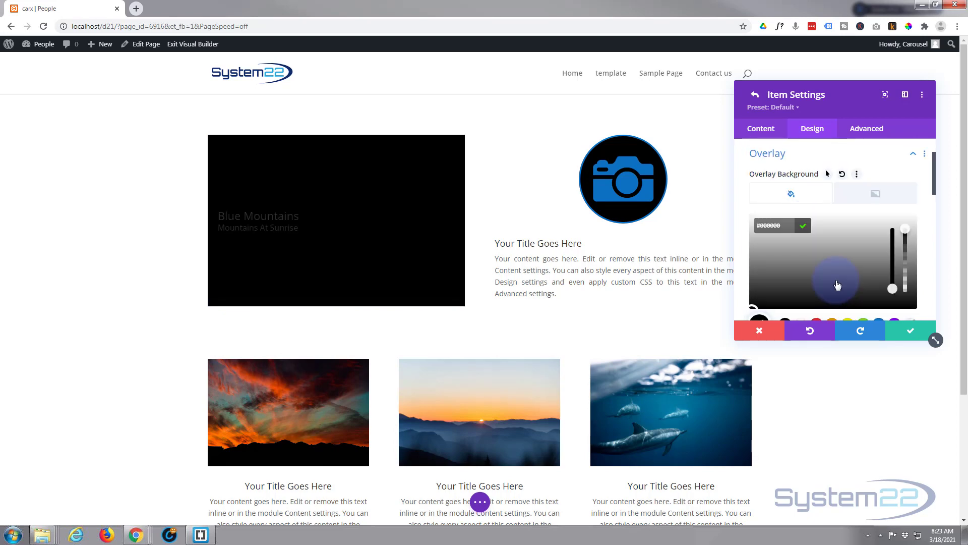
pyautogui.moveTo(907, 230); pyautogui.dragTo(907, 270)
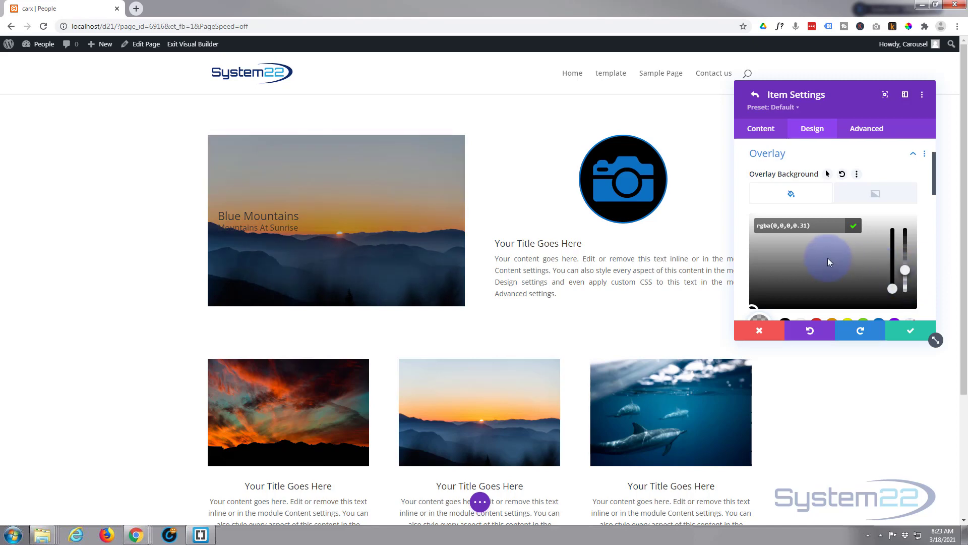
# Choose the play-circle overlay icon and make its colour white
pyautogui.scroll(-3, 830, 256)
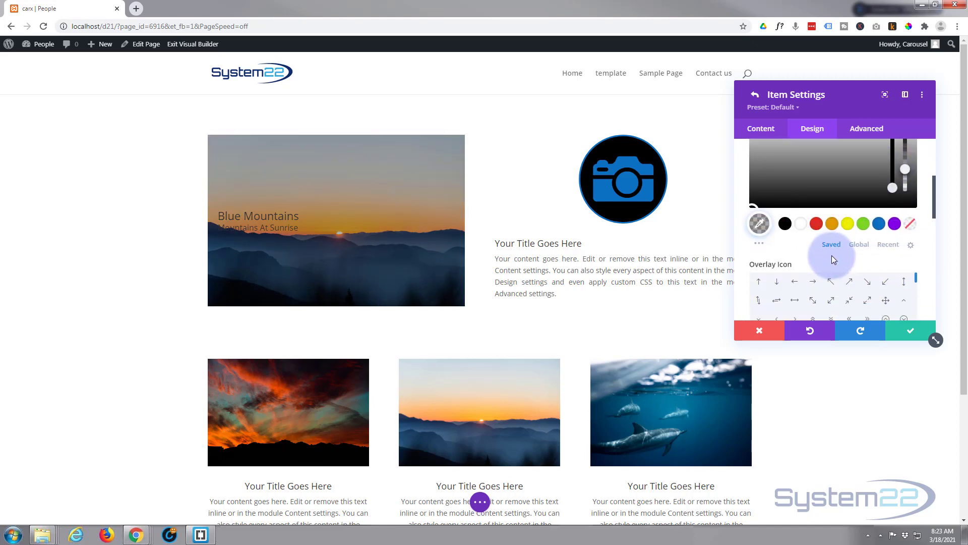
pyautogui.scroll(-2, 831, 256)
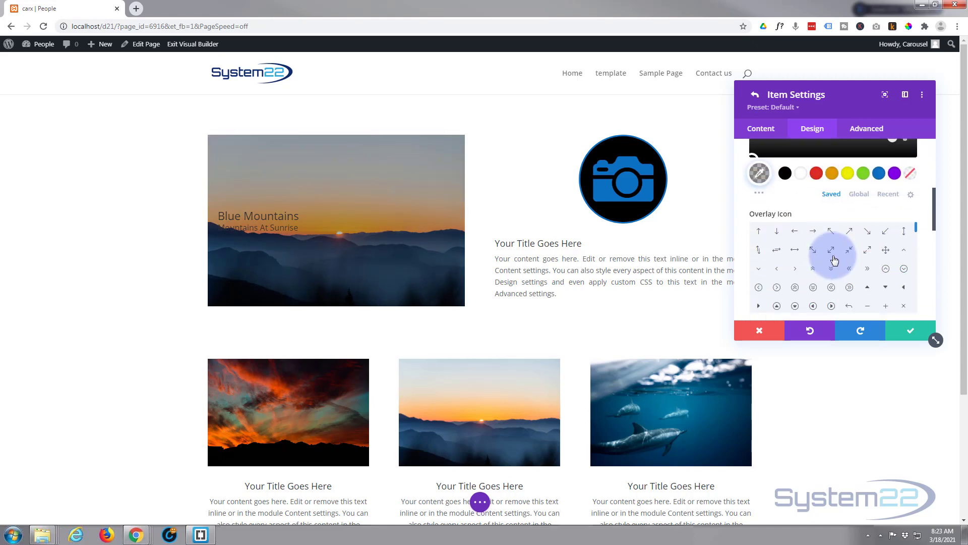
pyautogui.click(832, 306)
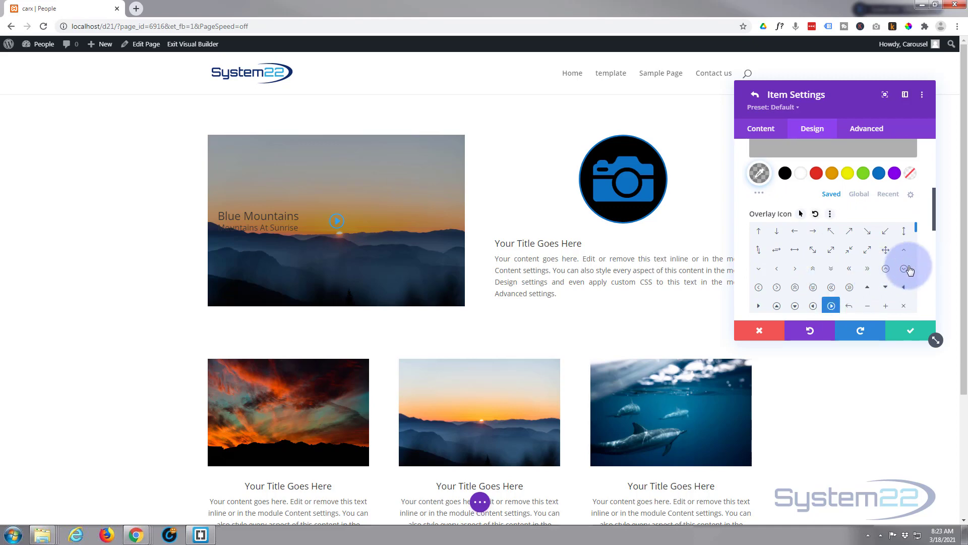
pyautogui.scroll(-5, 924, 265)
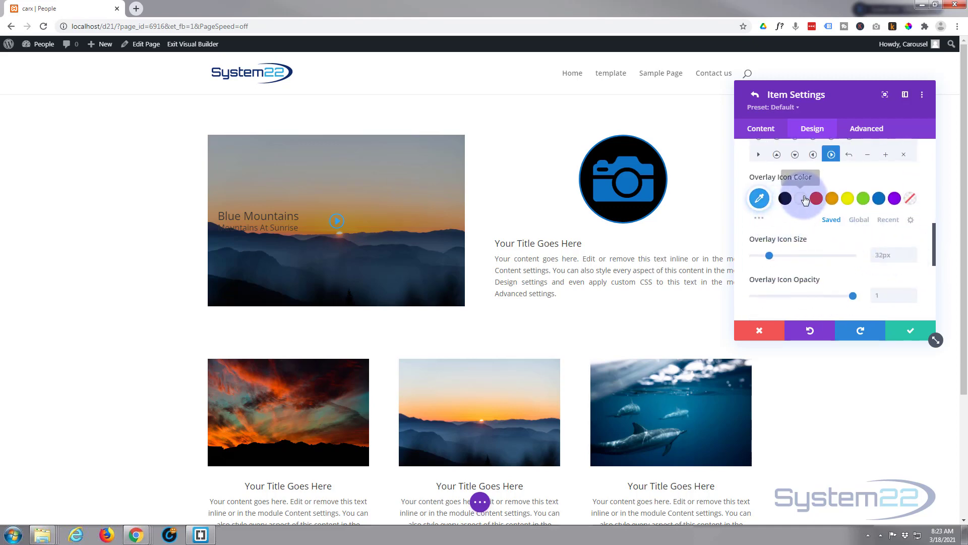
pyautogui.click(800, 198)
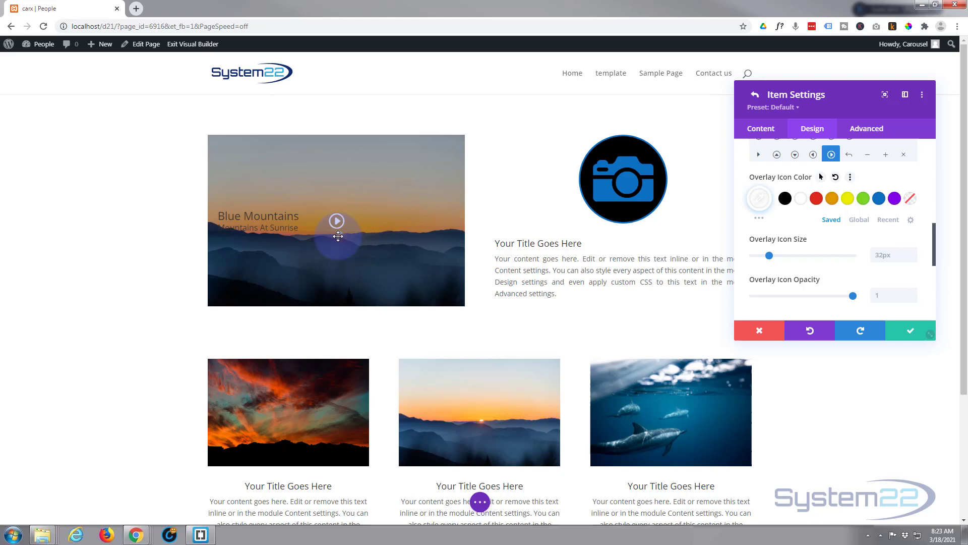
# Keep the content horizontally centred and set Content Vertical Position to Bottom
pyautogui.scroll(-3, 812, 244)
pyautogui.scroll(-2, 813, 245)
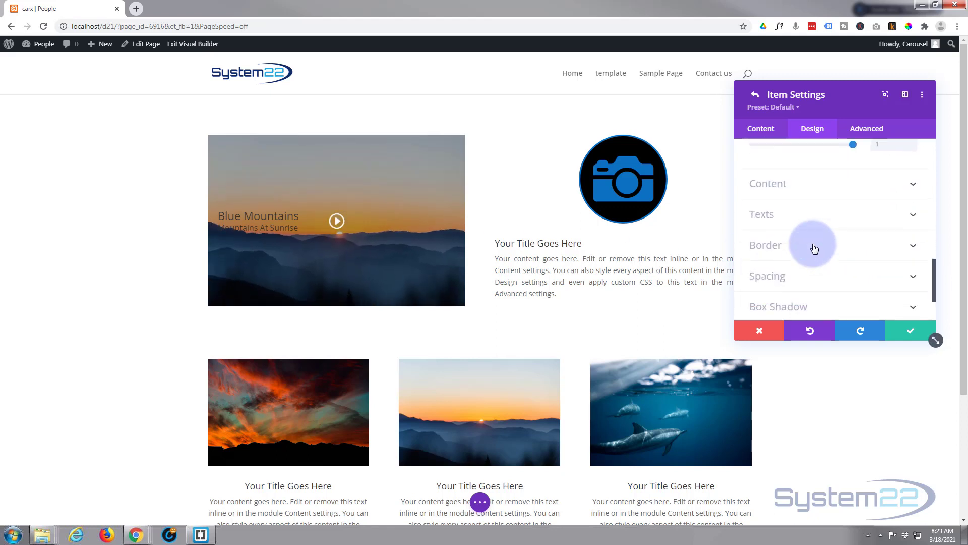
pyautogui.click(818, 193)
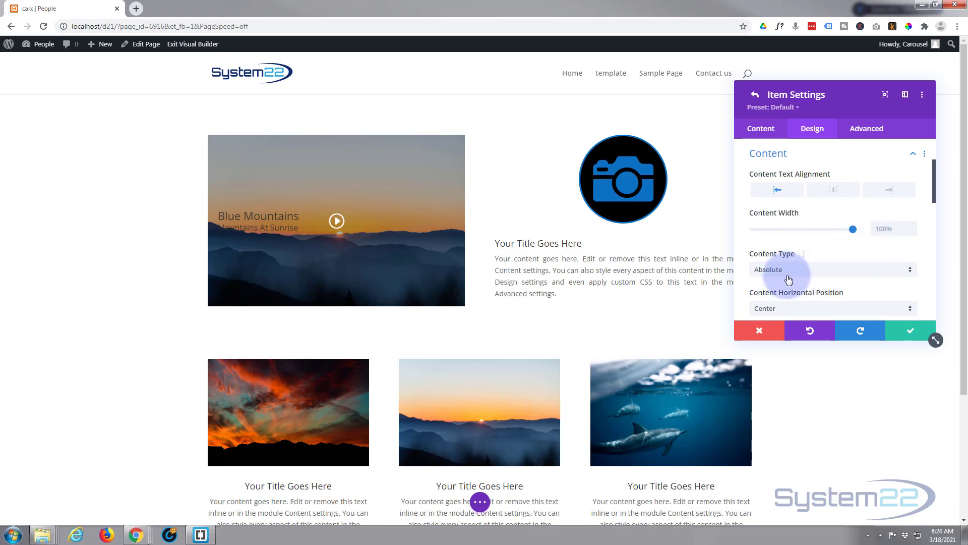
pyautogui.scroll(-2, 818, 261)
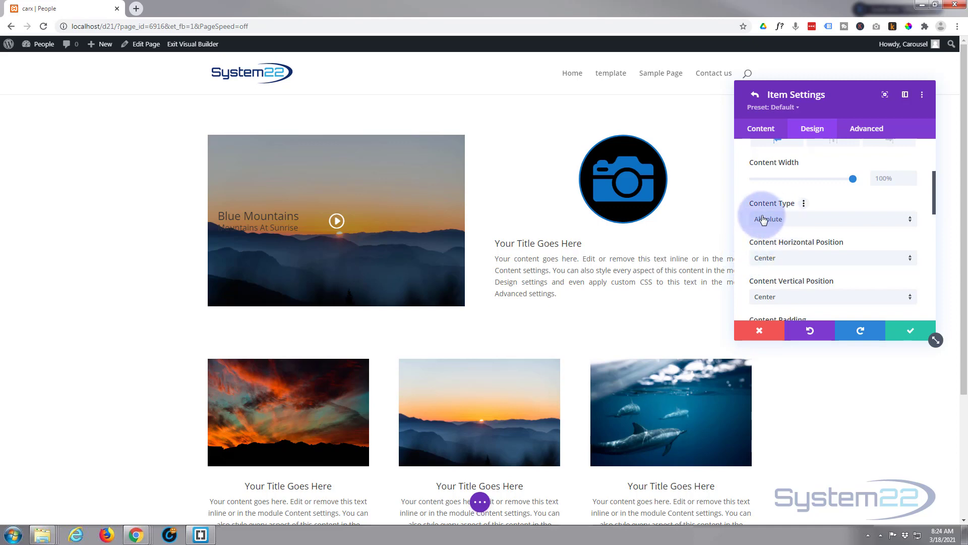
pyautogui.click(816, 261)
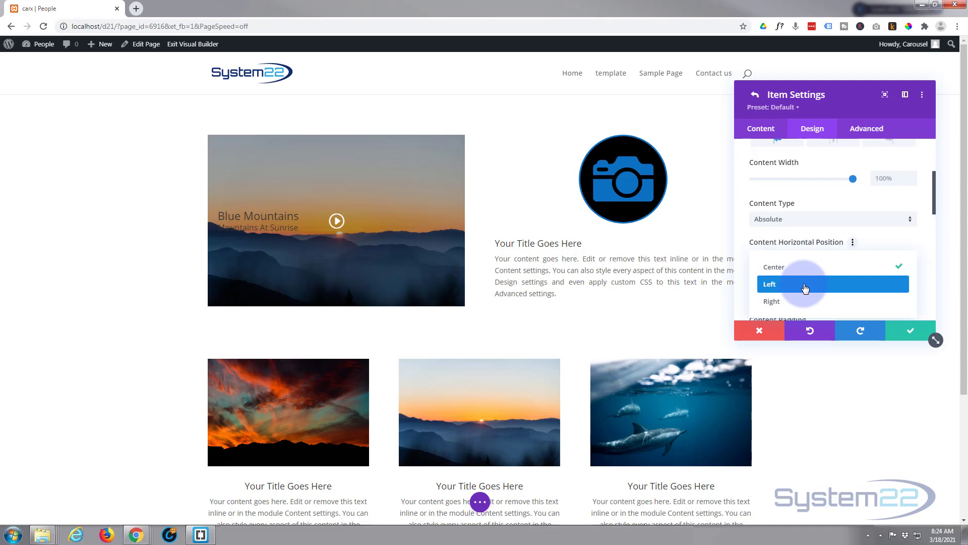
pyautogui.click(804, 274)
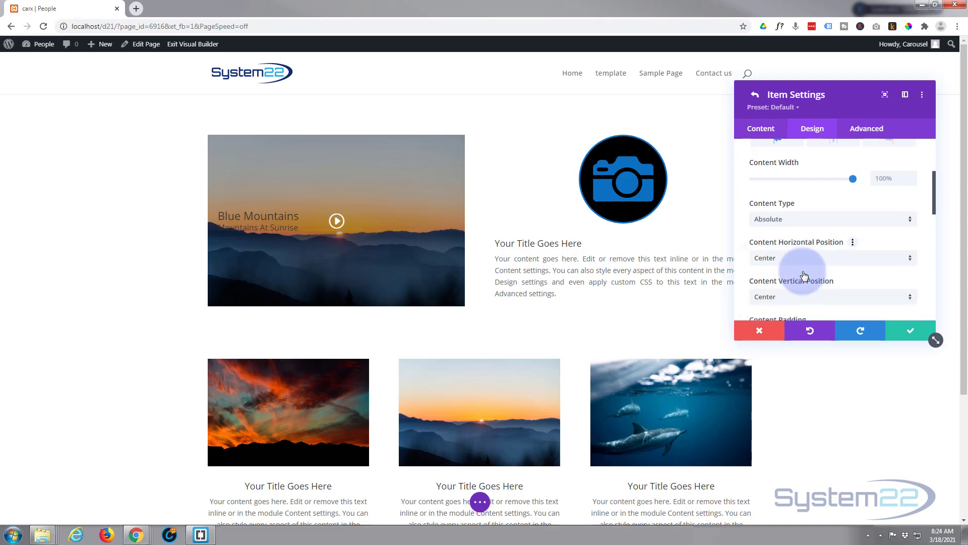
pyautogui.scroll(-1, 810, 267)
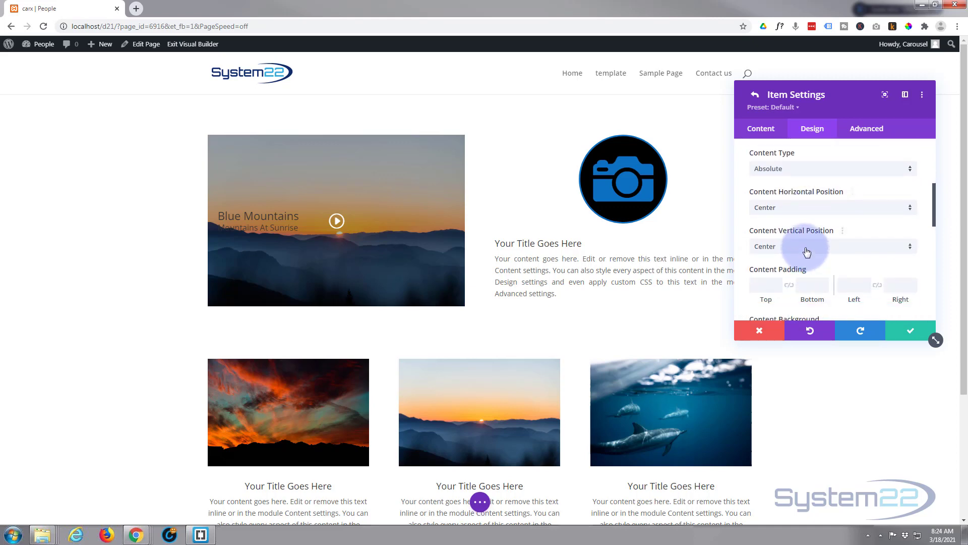
pyautogui.click(807, 249)
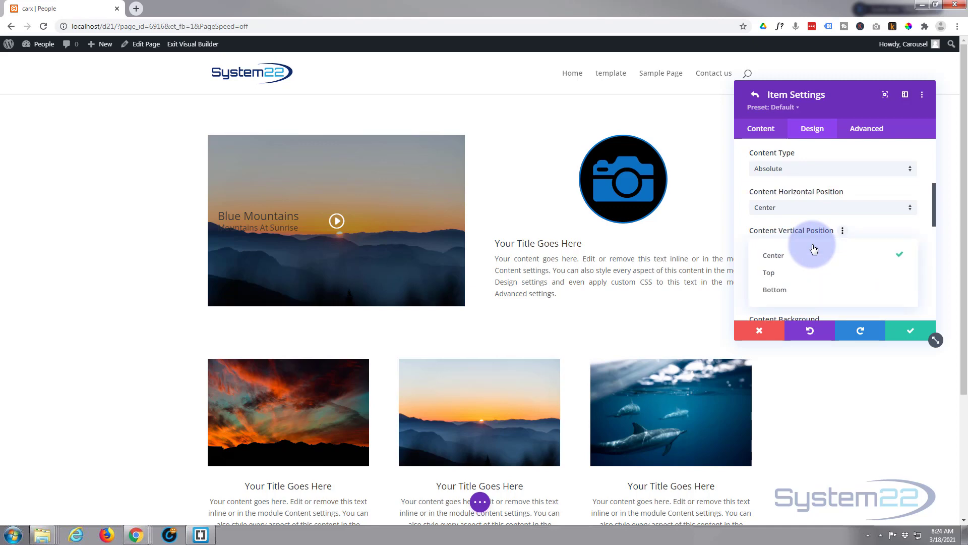
pyautogui.click(799, 289)
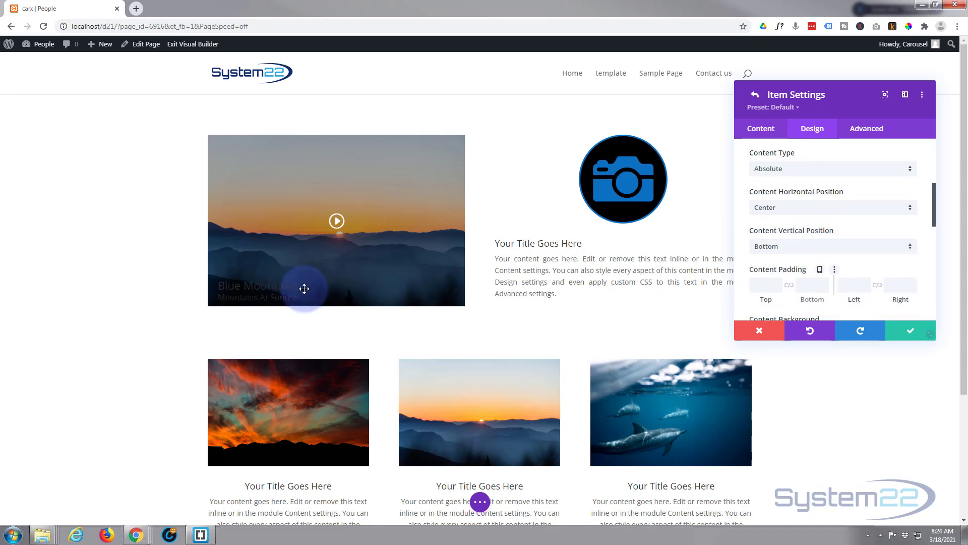
pyautogui.scroll(-3, 861, 238)
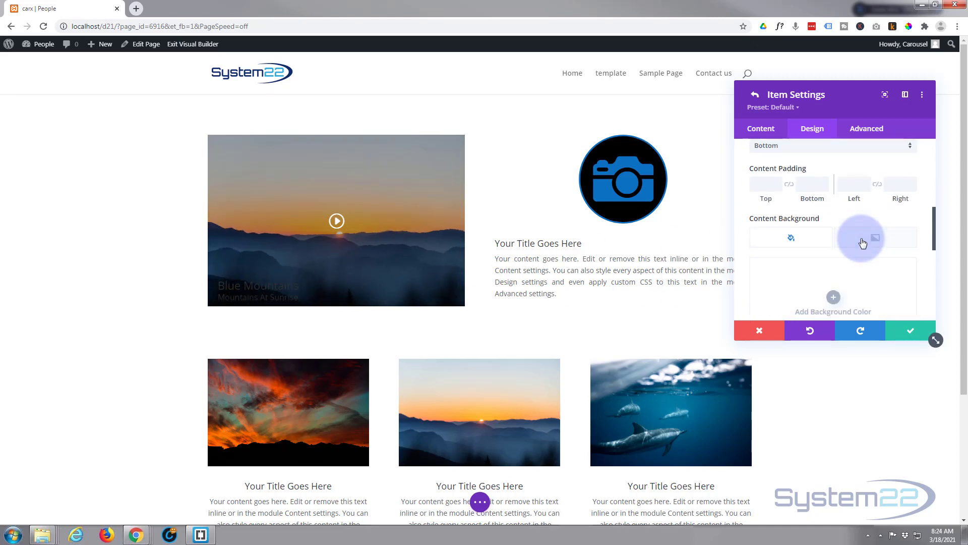
pyautogui.scroll(-2, 862, 243)
pyautogui.scroll(1, 862, 243)
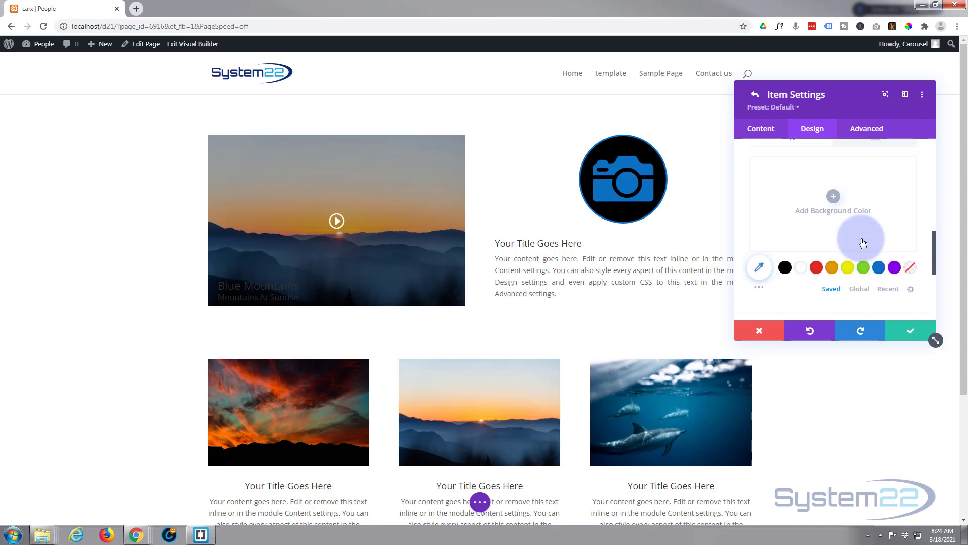
pyautogui.scroll(-2, 863, 243)
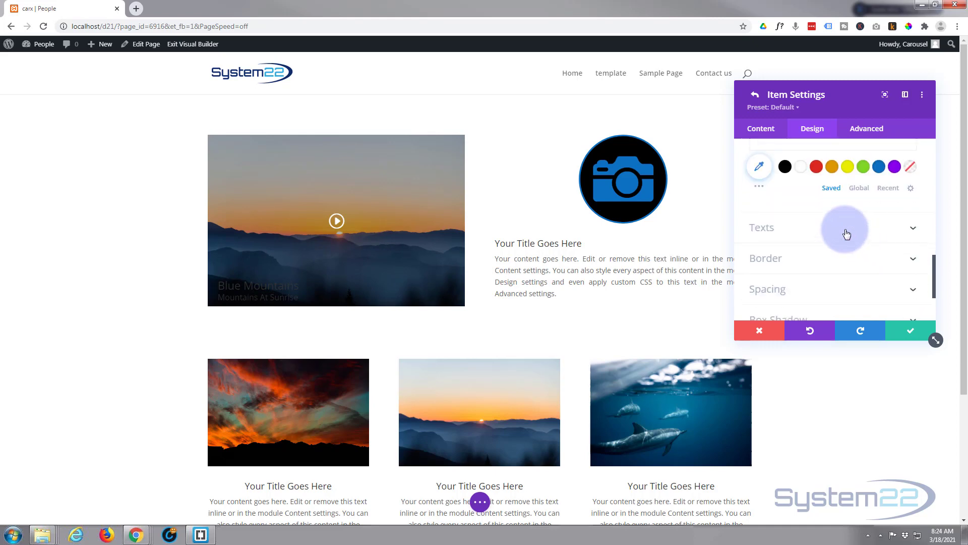
# Make the Blue Mountains title white and centre it on the slide
pyautogui.click(845, 233)
pyautogui.scroll(2, 832, 234)
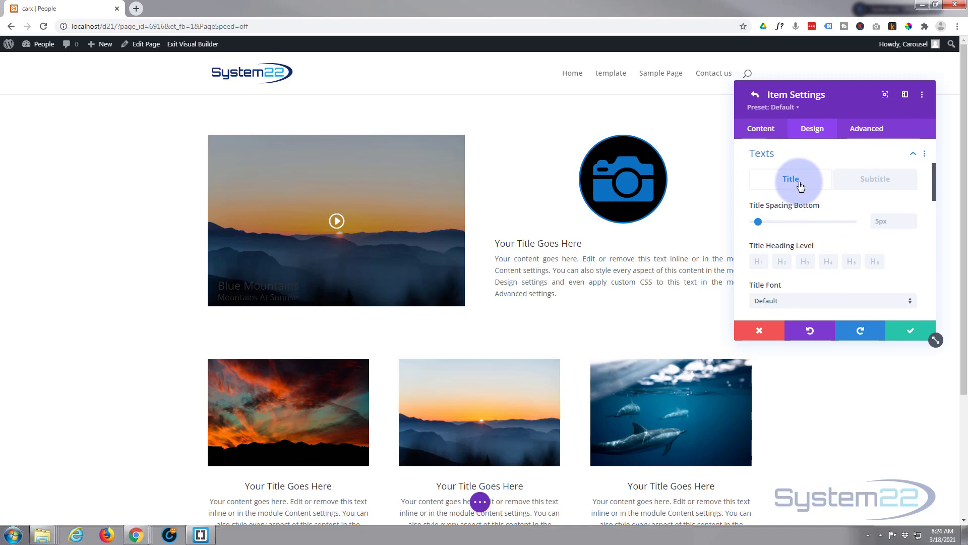
pyautogui.scroll(-4, 787, 275)
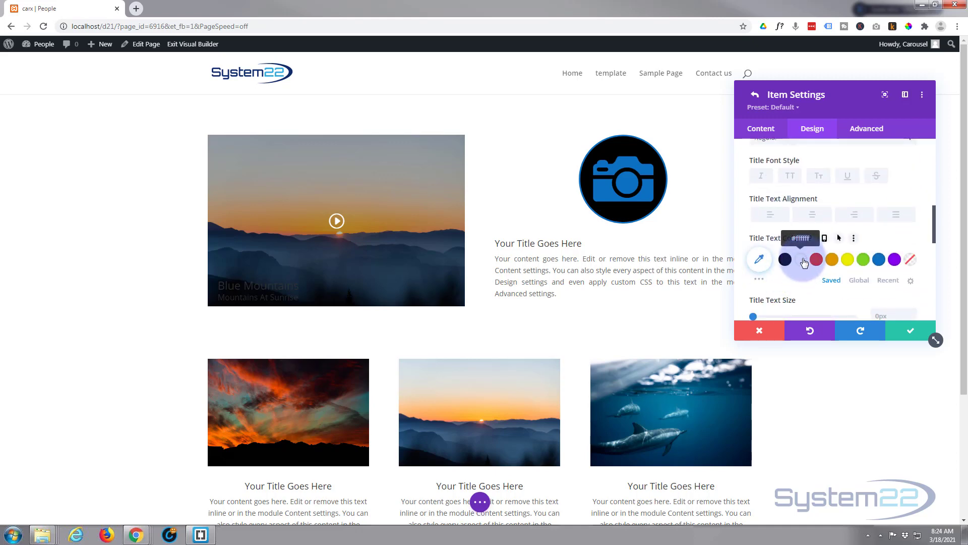
pyautogui.click(803, 260)
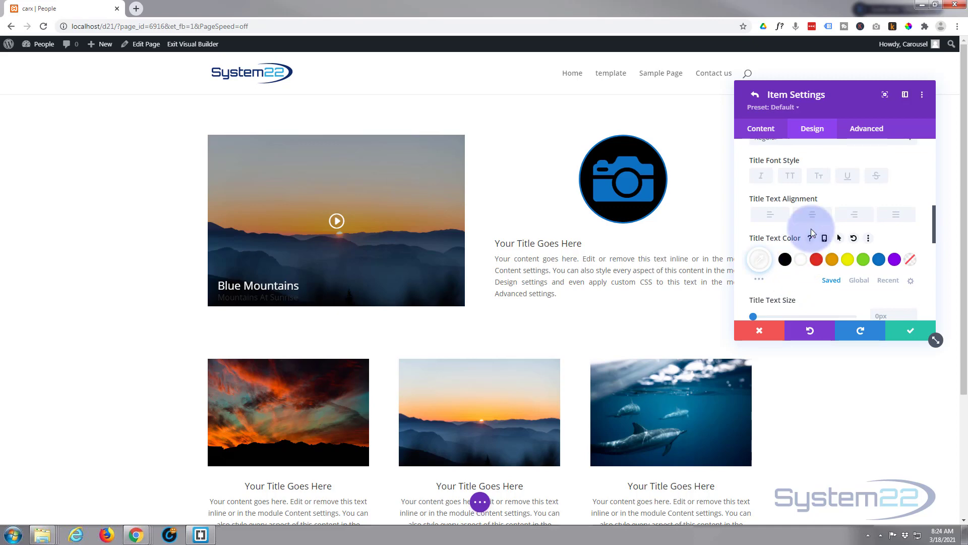
pyautogui.click(812, 216)
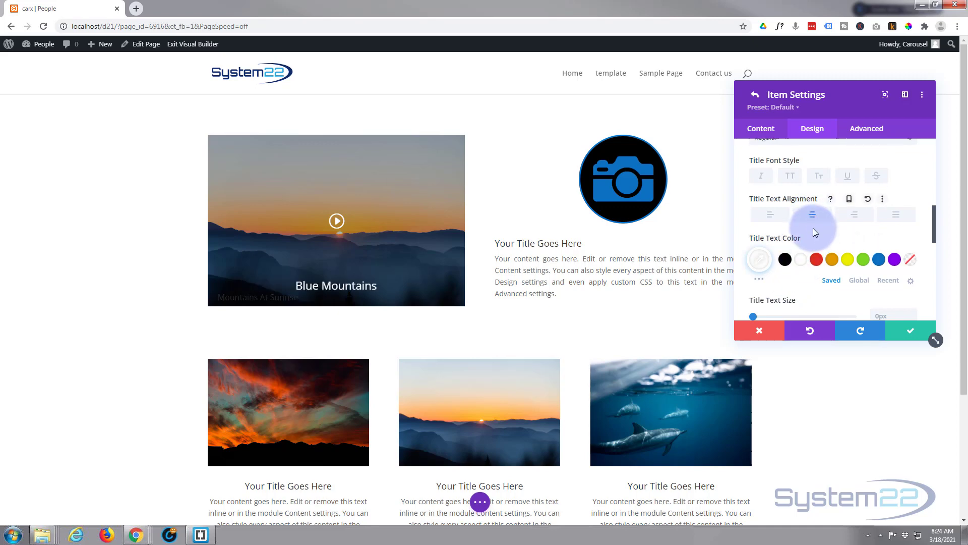
pyautogui.scroll(2, 813, 227)
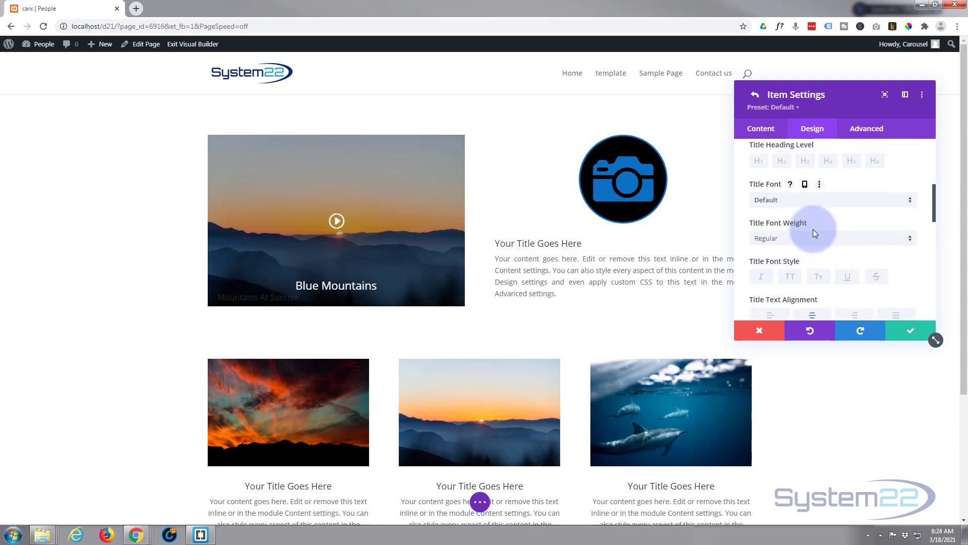
pyautogui.scroll(3, 813, 229)
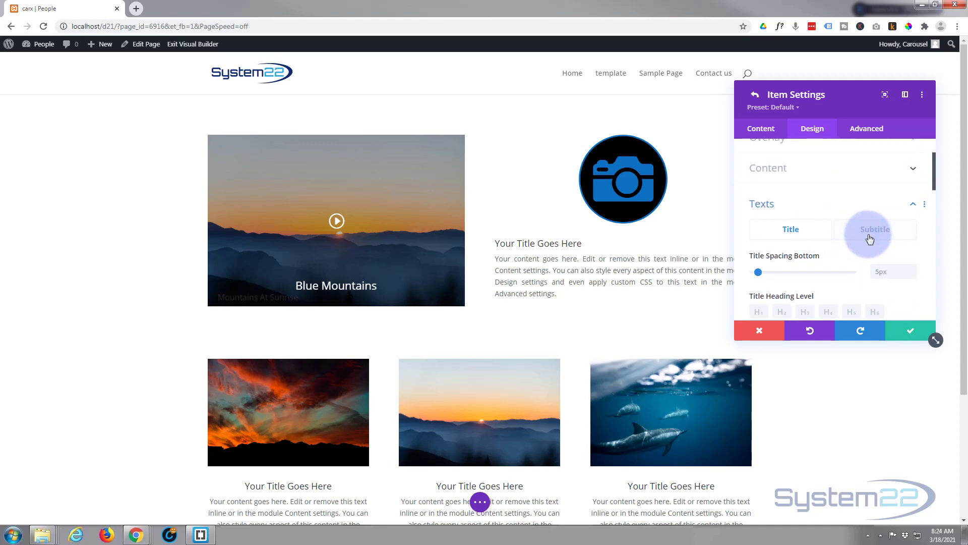
# Make the Mountains At Sunrise subtitle white and centred too
pyautogui.click(870, 229)
pyautogui.scroll(-3, 815, 250)
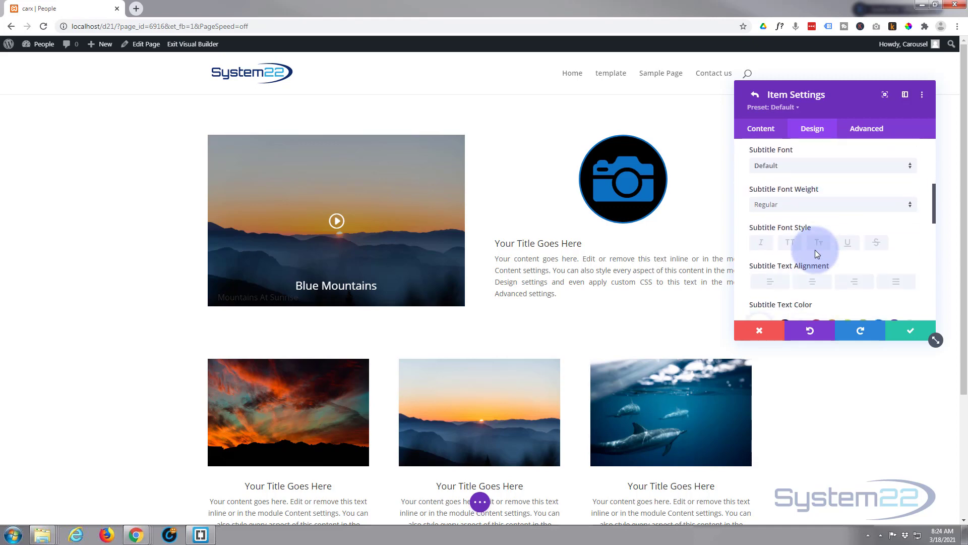
pyautogui.click(801, 219)
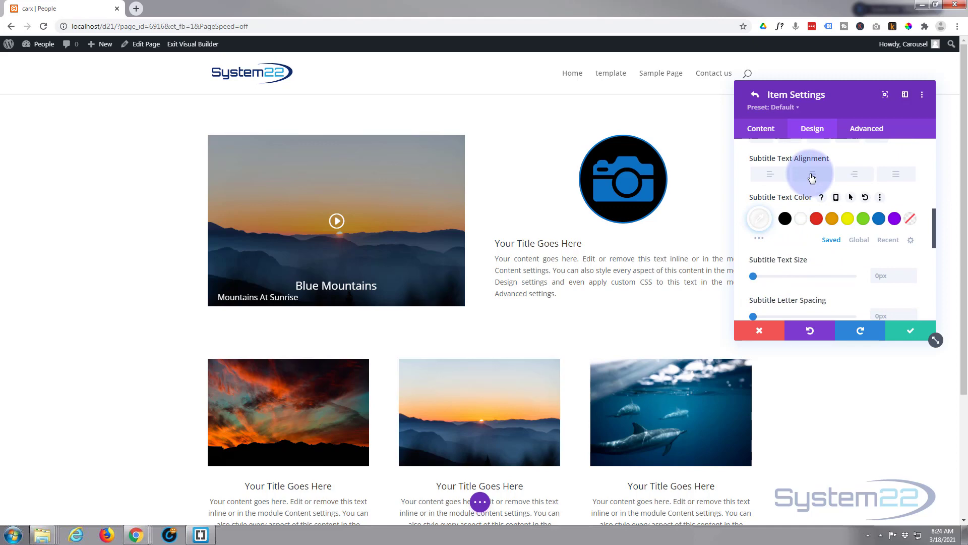
pyautogui.click(811, 174)
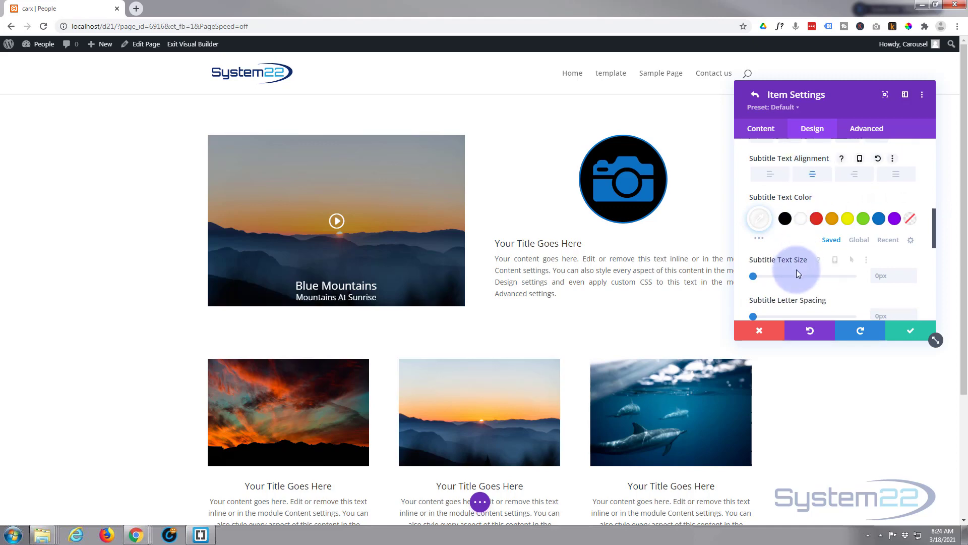
pyautogui.scroll(2, 797, 269)
pyautogui.scroll(1, 797, 271)
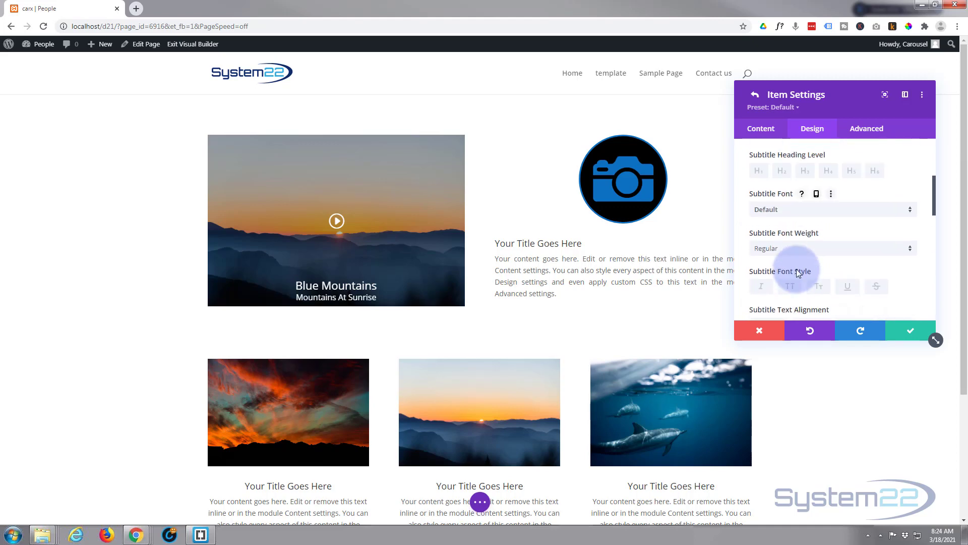
pyautogui.scroll(3, 797, 272)
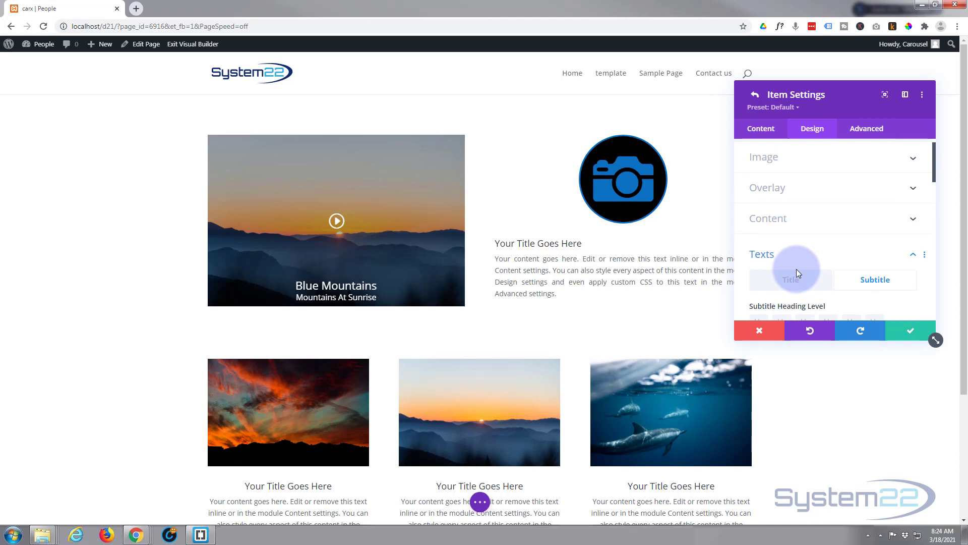
# Set the caption content background to translucent black, rgba(0,0,0,0.45)
pyautogui.click(825, 218)
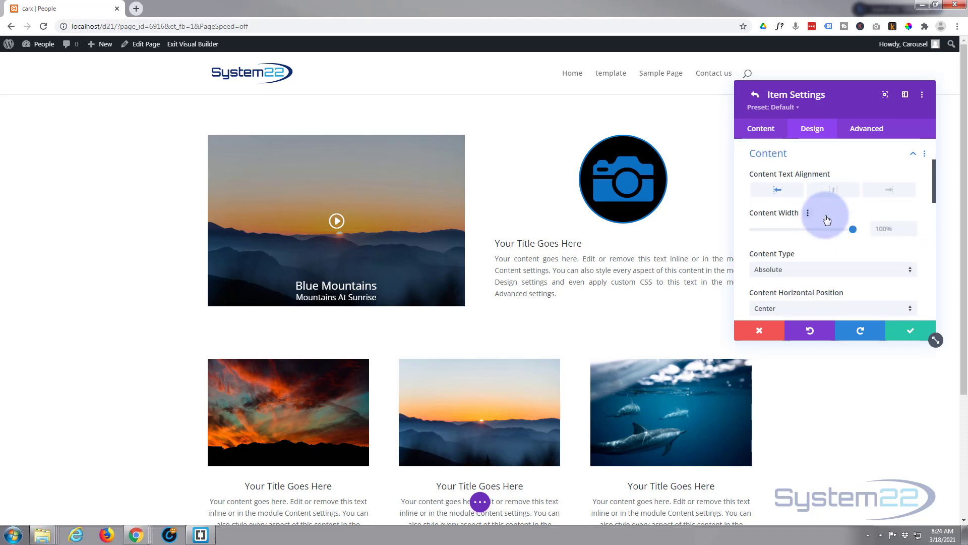
pyautogui.scroll(-3, 824, 215)
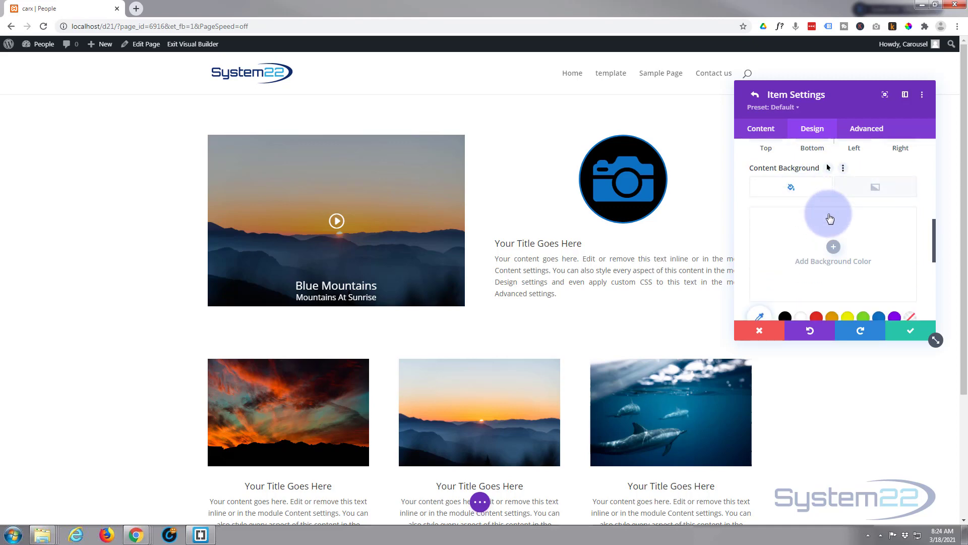
pyautogui.scroll(-2, 829, 218)
pyautogui.click(785, 268)
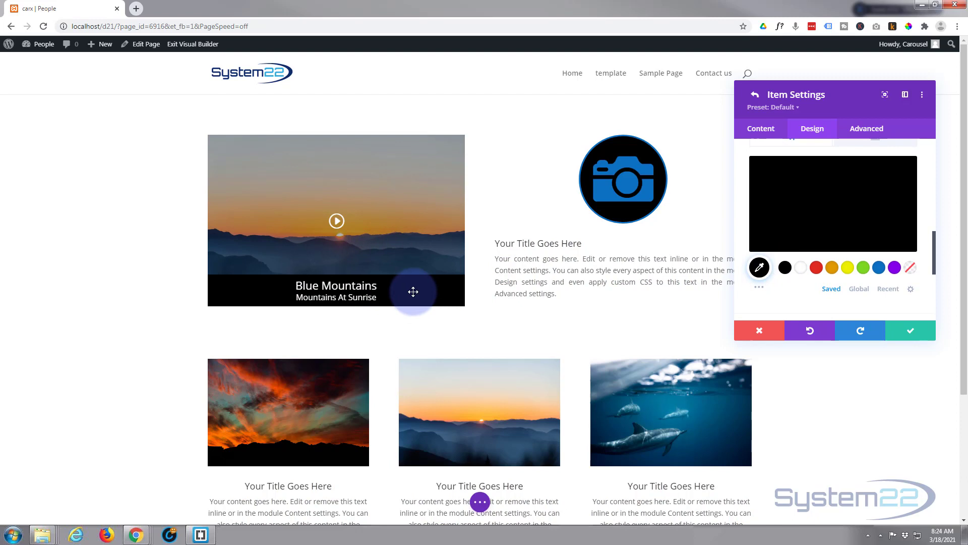
pyautogui.click(822, 206)
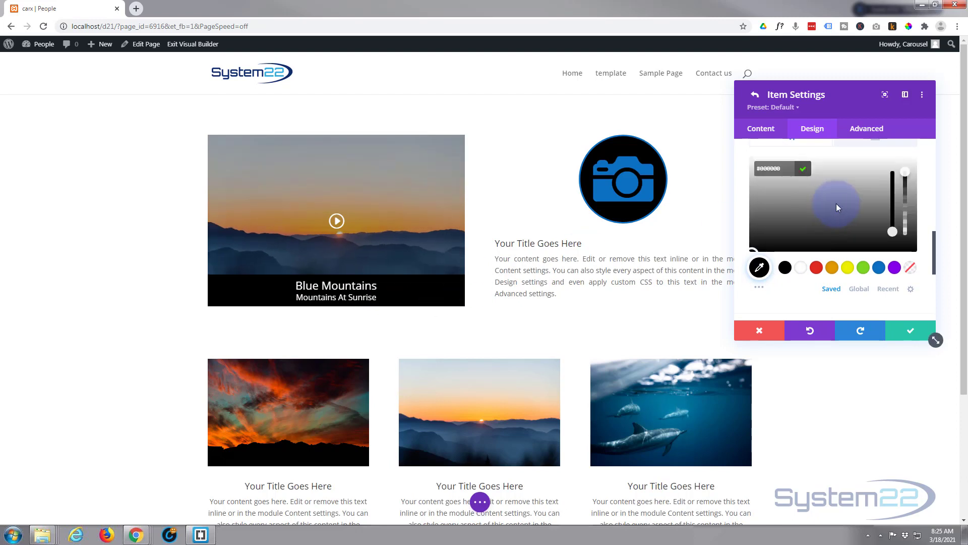
pyautogui.moveTo(907, 170); pyautogui.dragTo(910, 216)
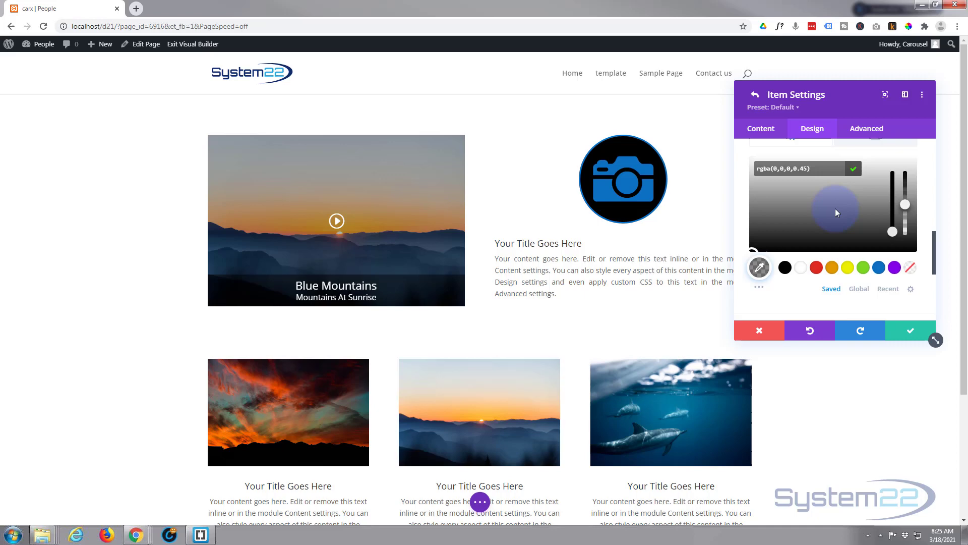
pyautogui.scroll(5, 836, 208)
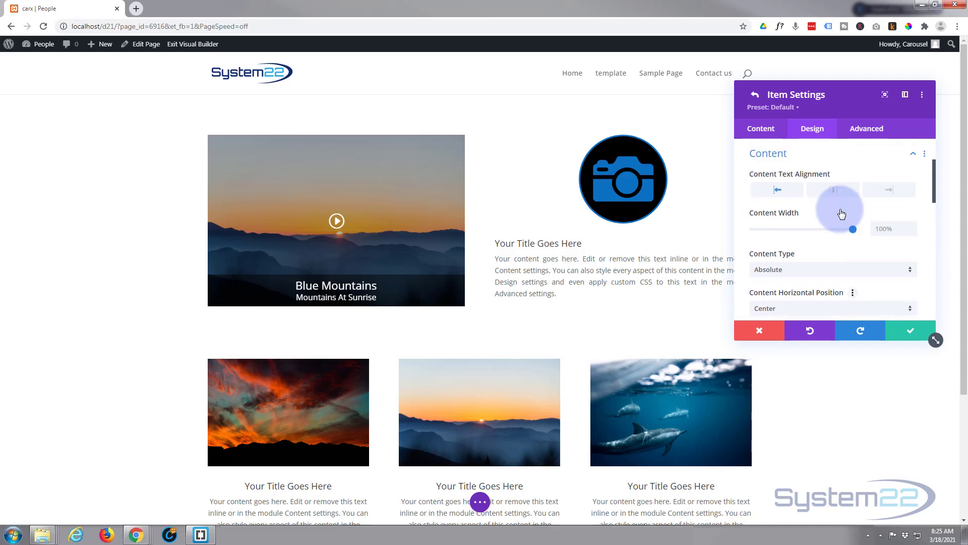
# Delete the grey Overlay Background from the Blue Mountains slide image
pyautogui.scroll(3, 841, 211)
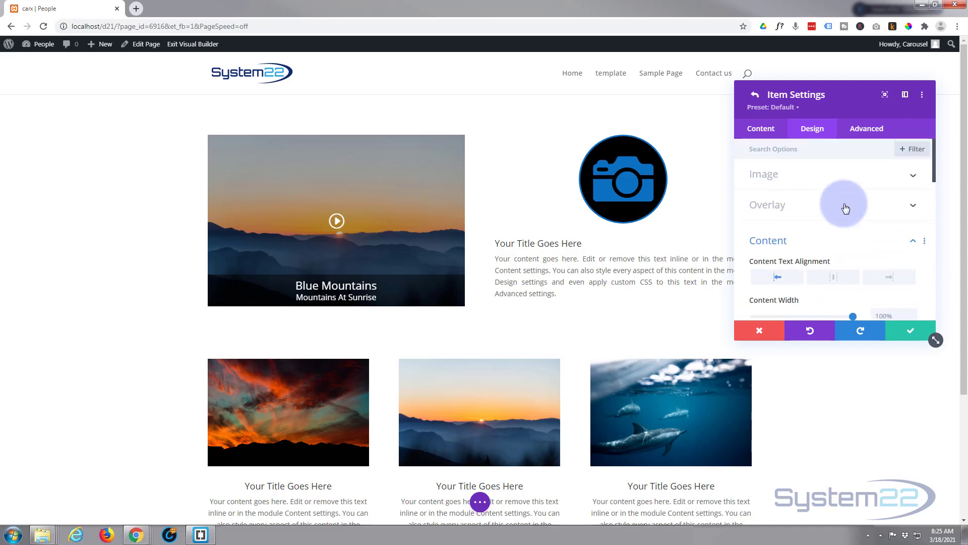
pyautogui.click(846, 208)
pyautogui.scroll(-2, 846, 206)
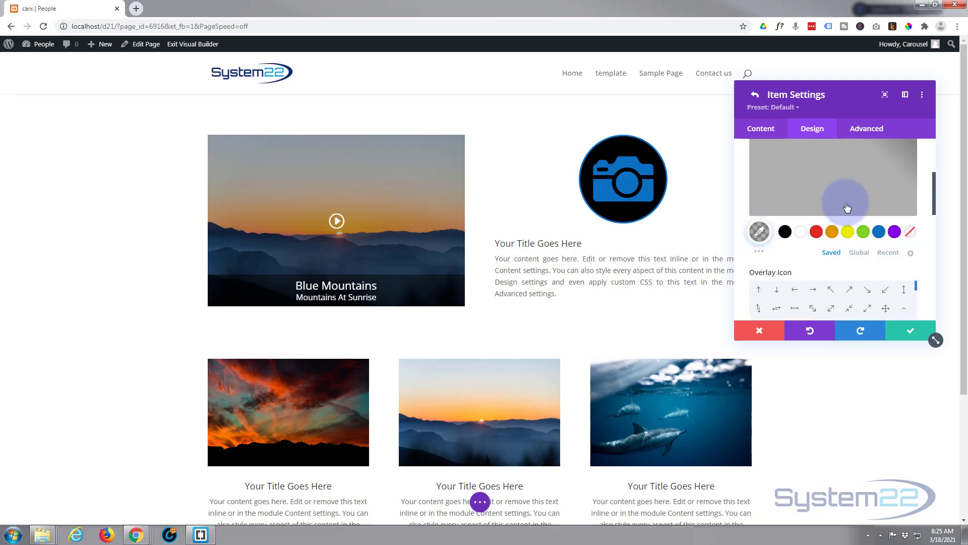
pyautogui.scroll(2, 852, 206)
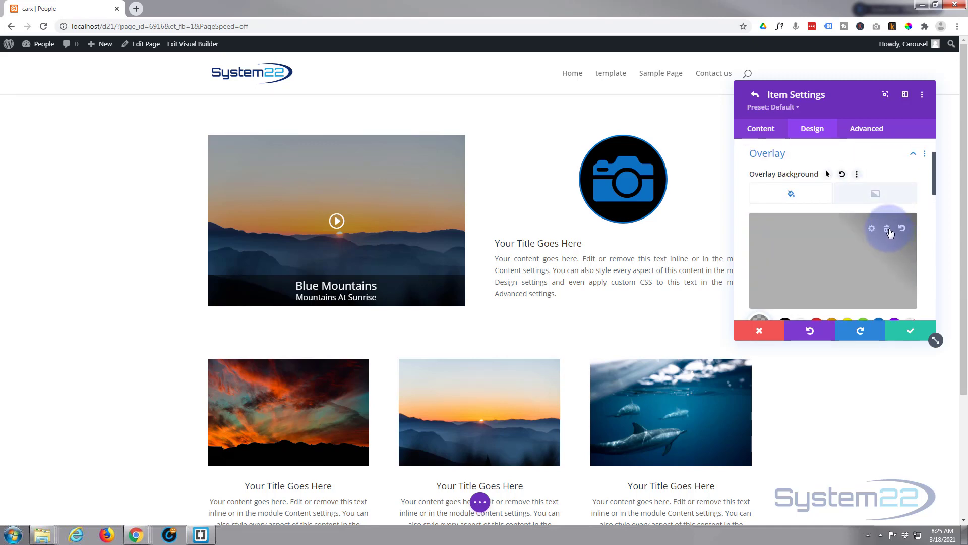
pyautogui.click(889, 231)
# Set the Overlay Icon Color to Transparent so the play icon disappears
pyautogui.scroll(-4, 882, 227)
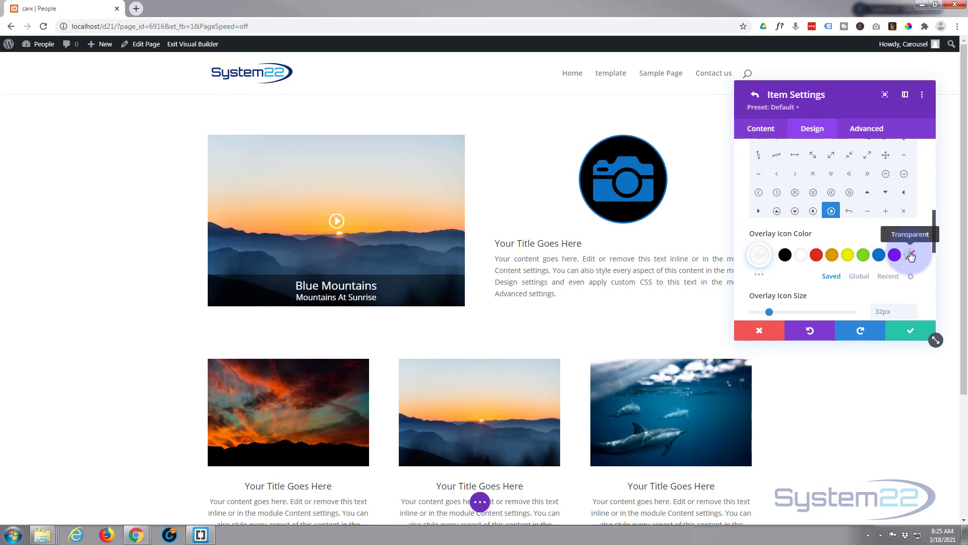
pyautogui.click(911, 256)
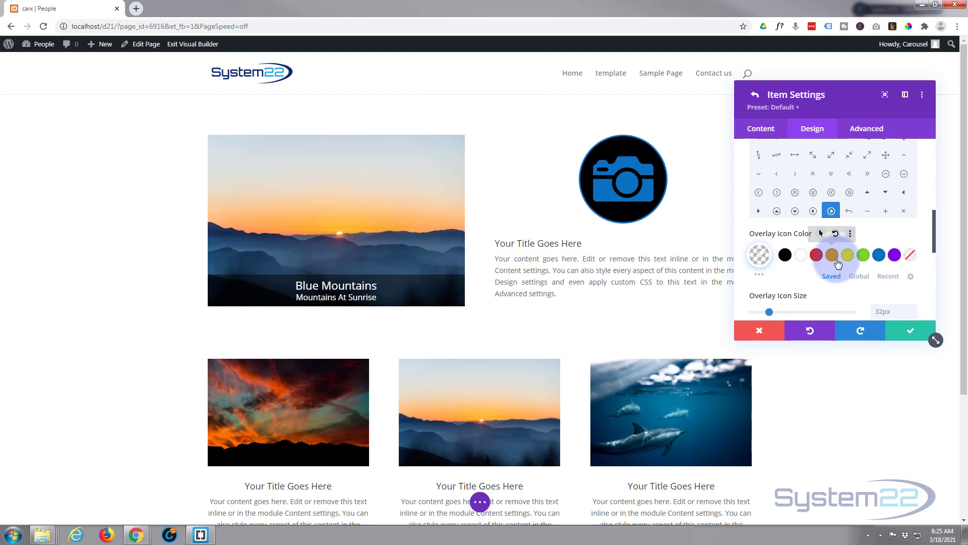
pyautogui.scroll(-3, 834, 260)
pyautogui.scroll(-2, 838, 263)
pyautogui.scroll(1, 836, 255)
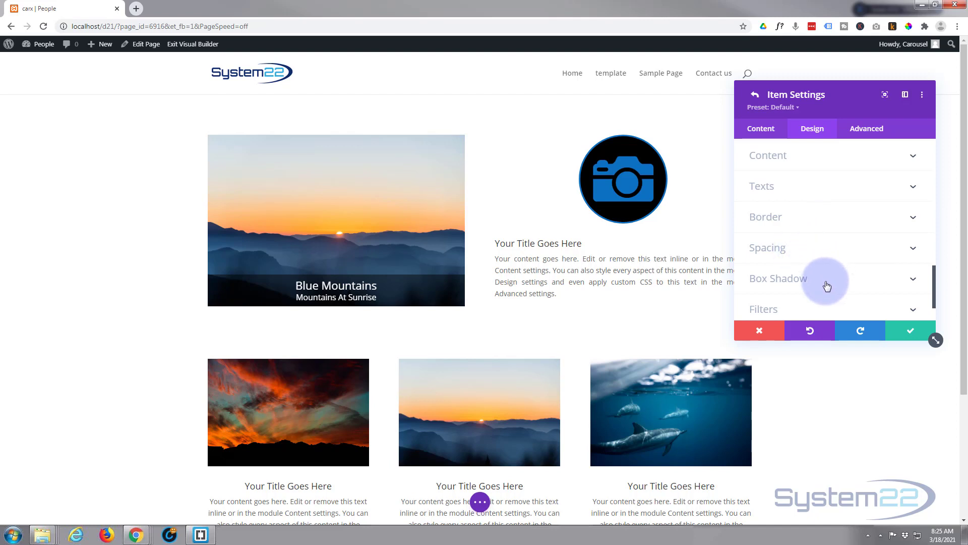
pyautogui.scroll(-1, 823, 290)
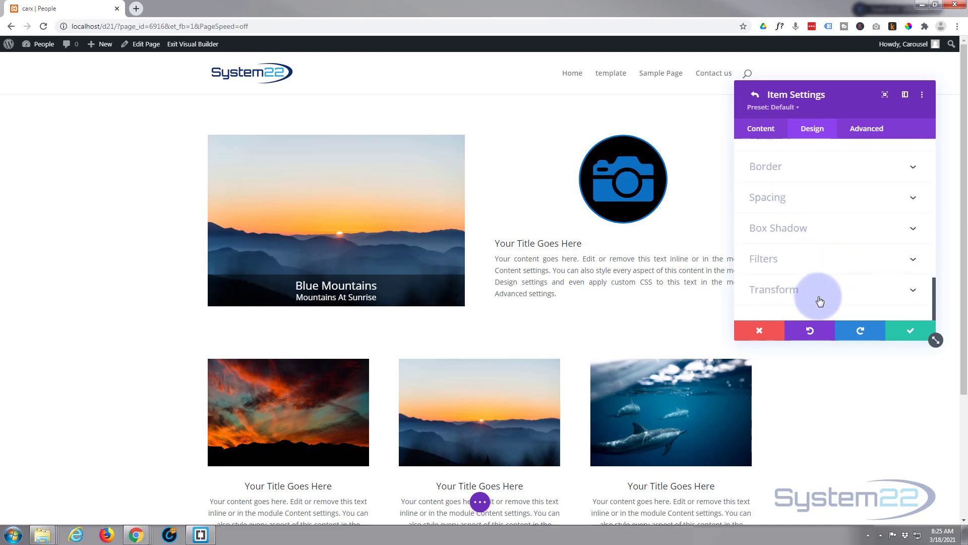
pyautogui.scroll(5, 820, 300)
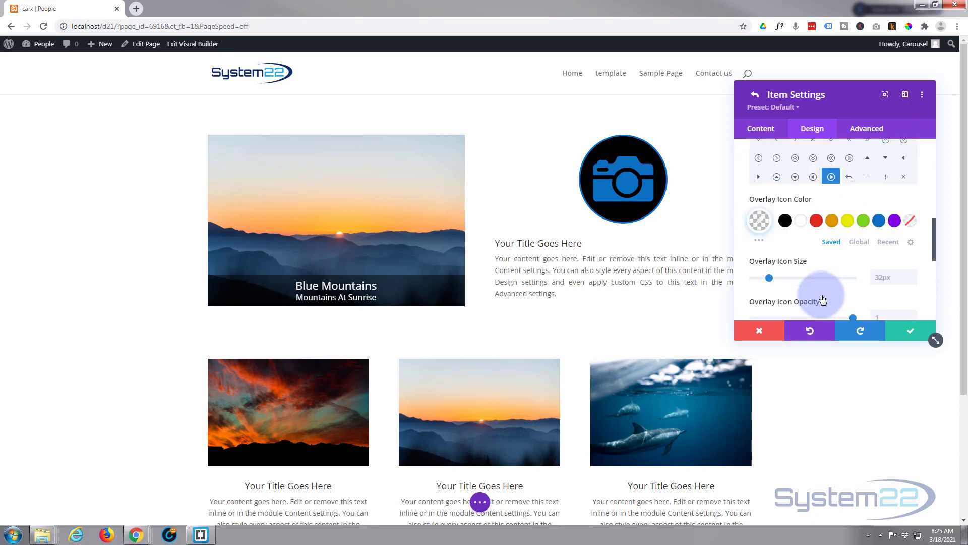
pyautogui.scroll(2, 822, 297)
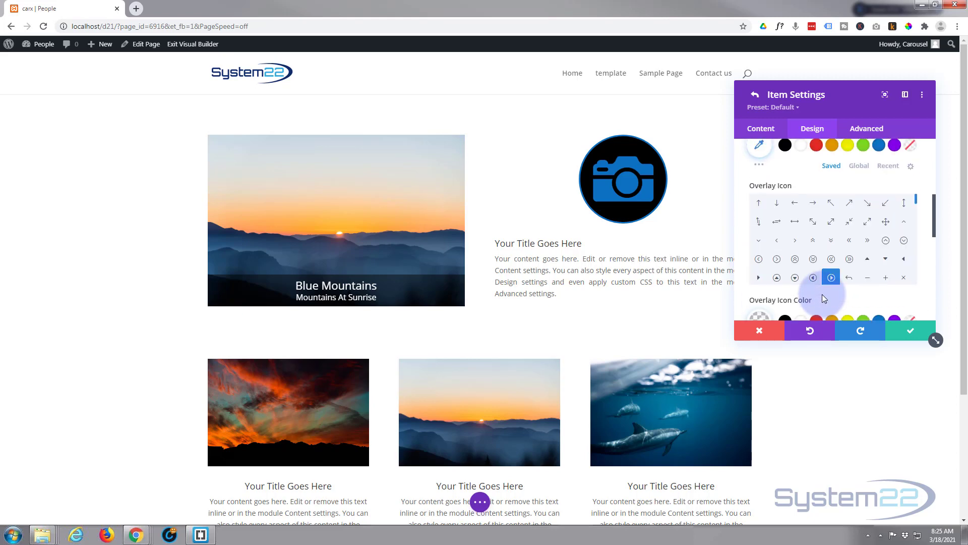
# Save the slide changes and expand Carousel Settings showing 2000ms autoplay and 700ms animation speed
pyautogui.click(913, 333)
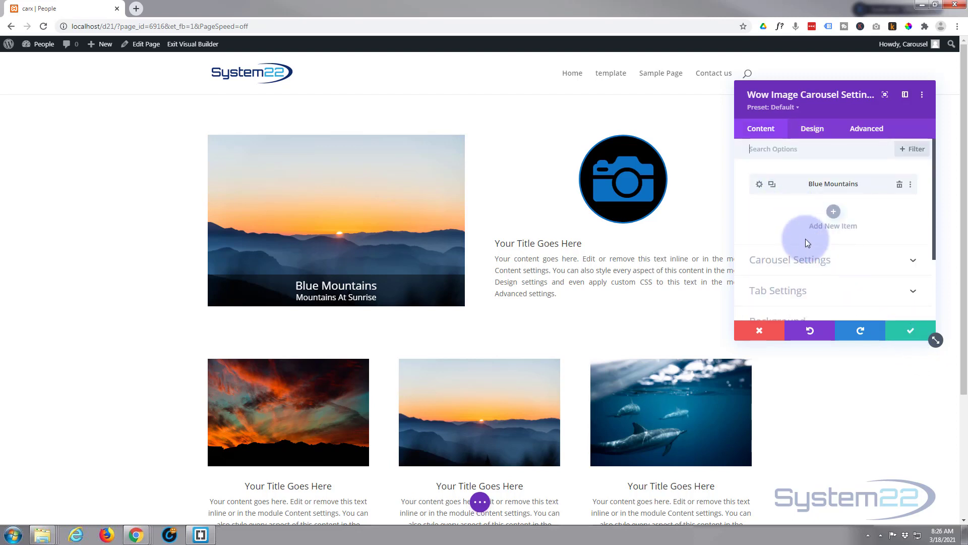
pyautogui.scroll(-2, 806, 238)
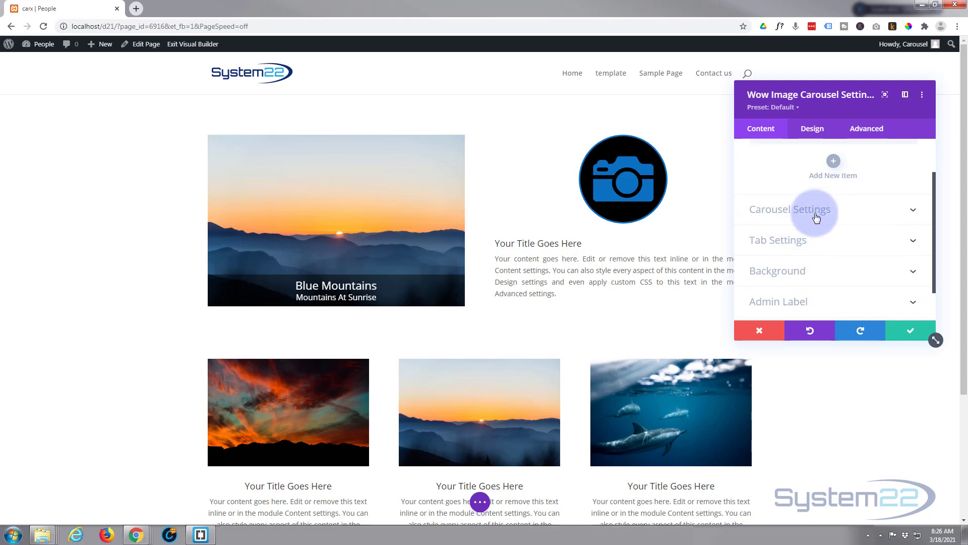
pyautogui.click(816, 218)
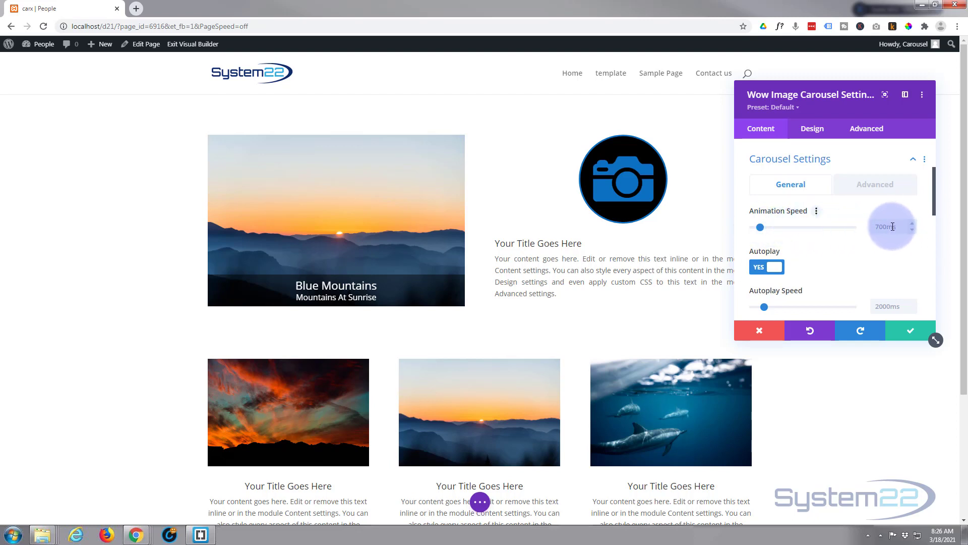
pyautogui.scroll(-2, 836, 252)
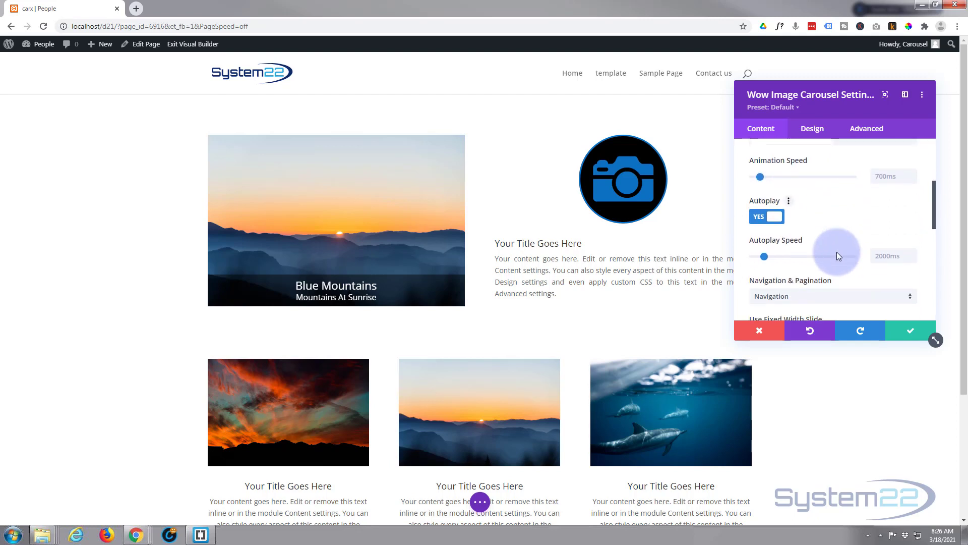
pyautogui.scroll(1, 836, 251)
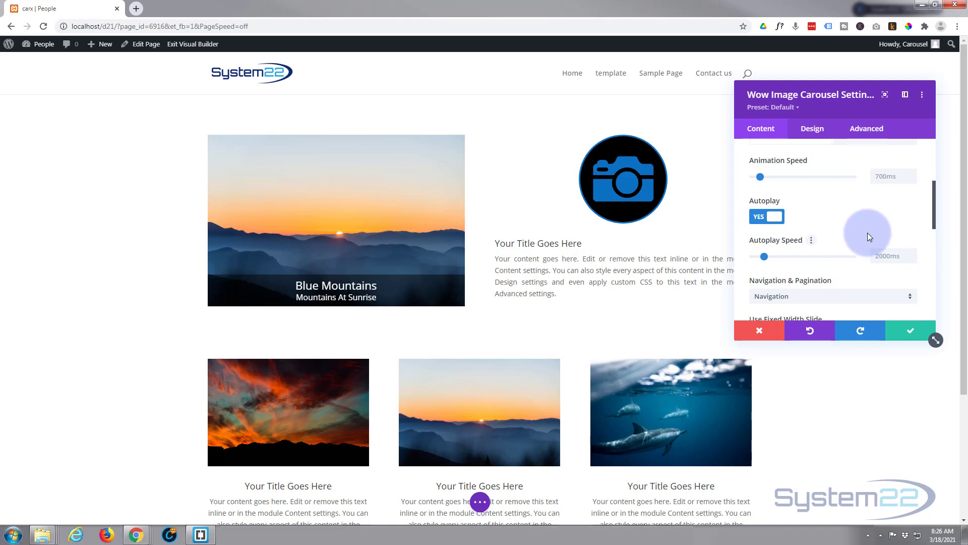
pyautogui.scroll(-1, 867, 232)
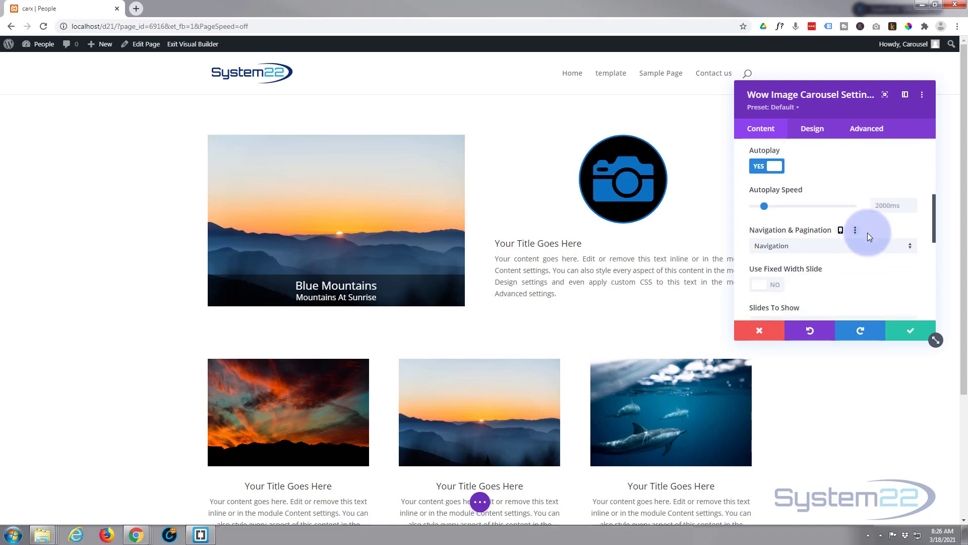
pyautogui.scroll(-1, 867, 232)
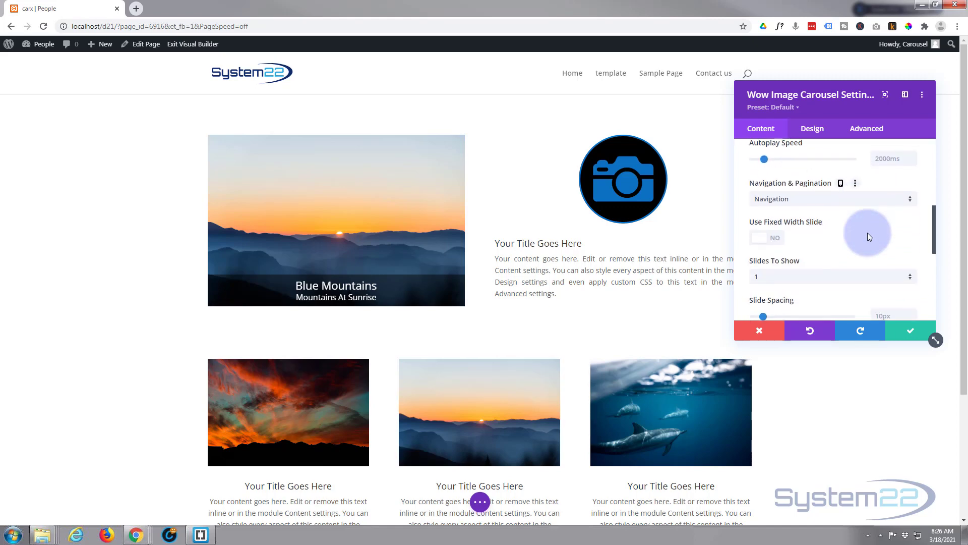
# Switch Navigation & Pagination to Pagination and keep Slides To Show at 1
pyautogui.click(822, 196)
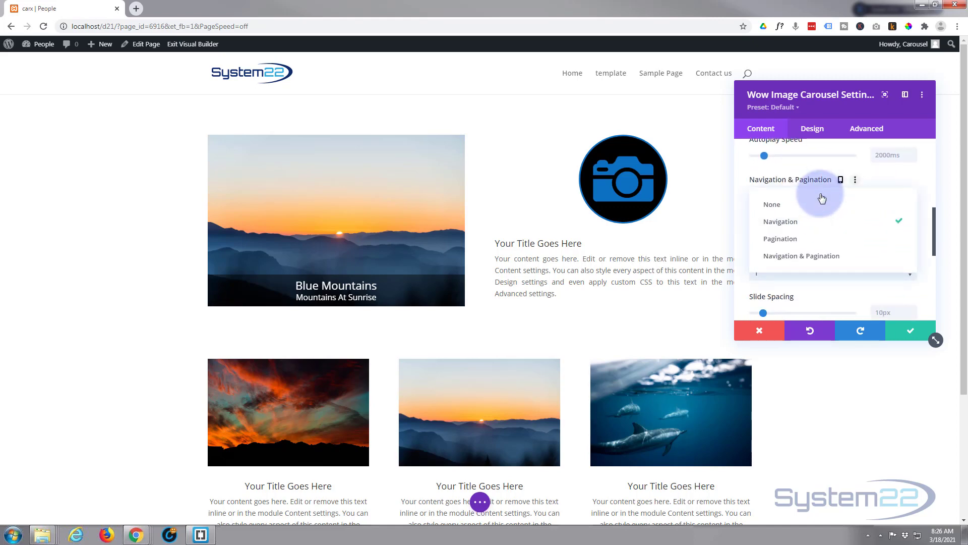
pyautogui.click(779, 246)
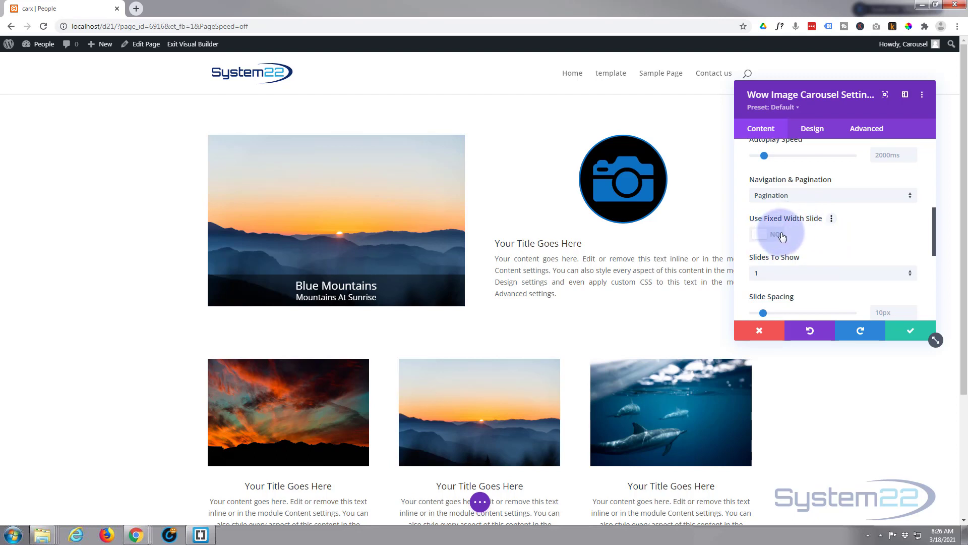
pyautogui.scroll(-1, 823, 240)
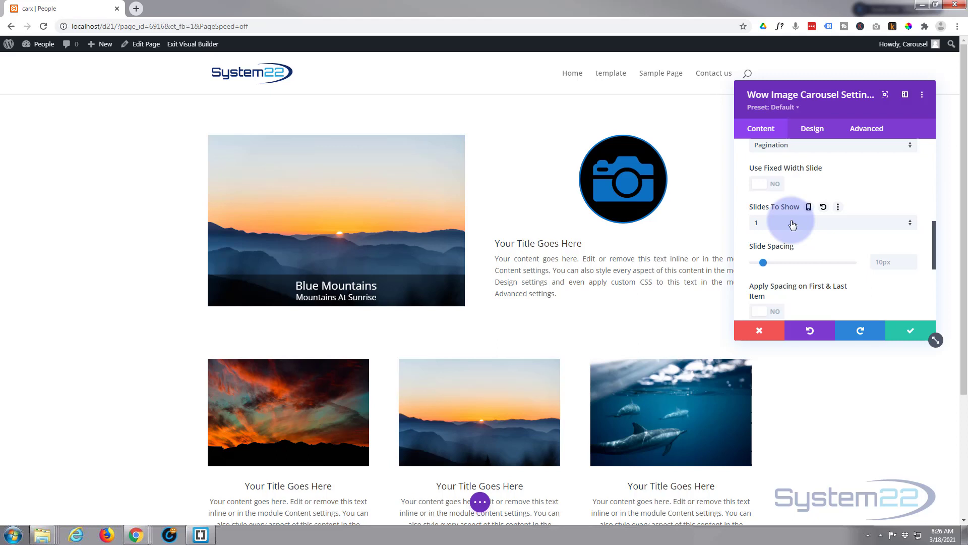
pyautogui.click(793, 225)
pyautogui.click(873, 190)
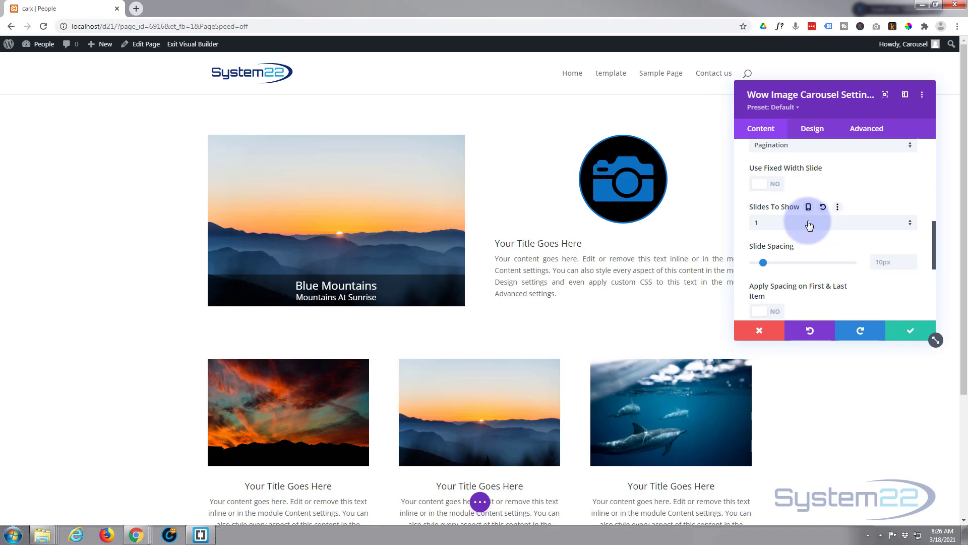
pyautogui.scroll(-1, 813, 244)
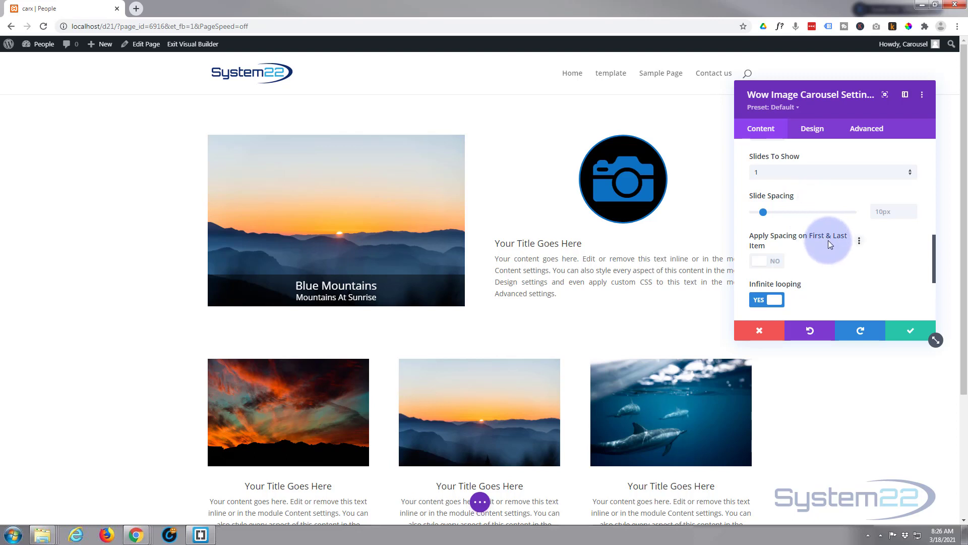
pyautogui.scroll(-1, 827, 240)
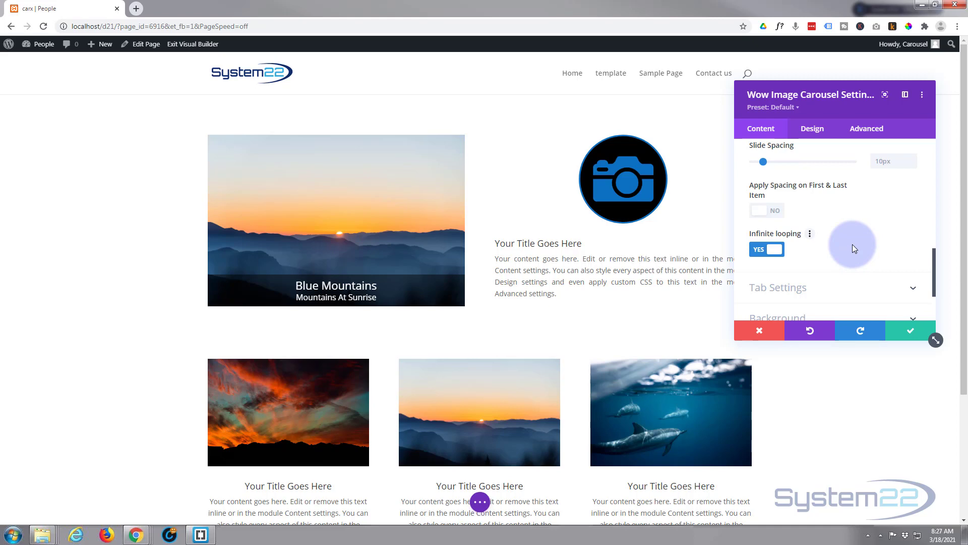
pyautogui.scroll(-1, 852, 244)
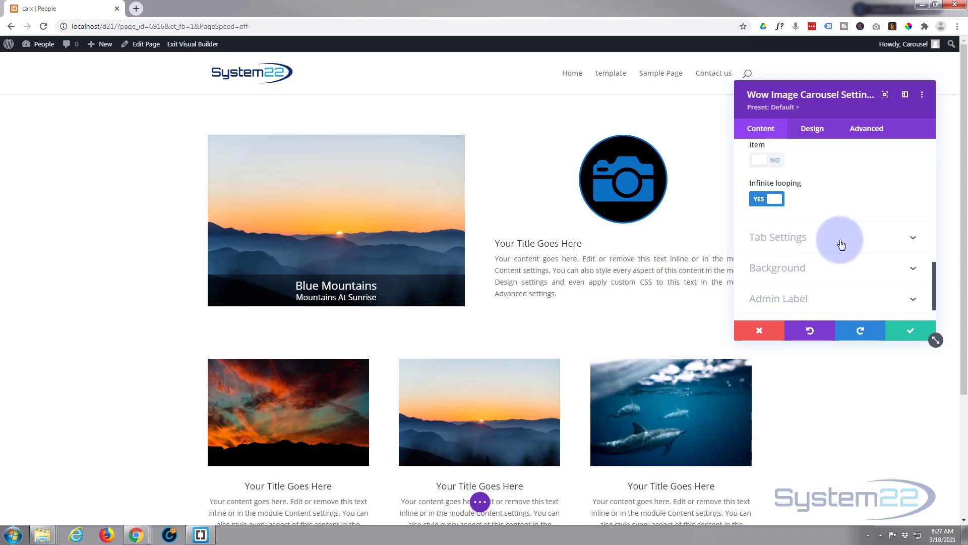
# Turn on tabs beneath the carousel with title, subtitle and thumbnail elements
pyautogui.click(841, 244)
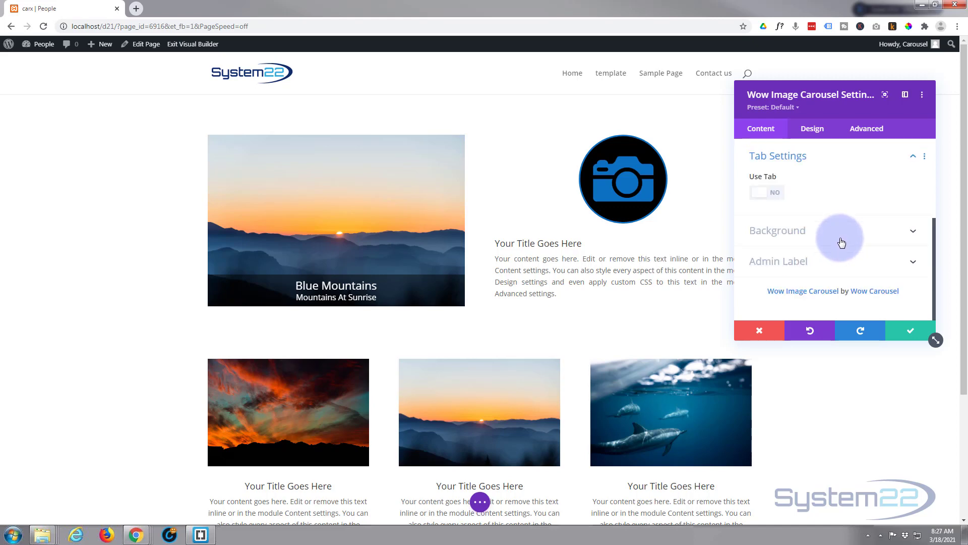
pyautogui.click(776, 193)
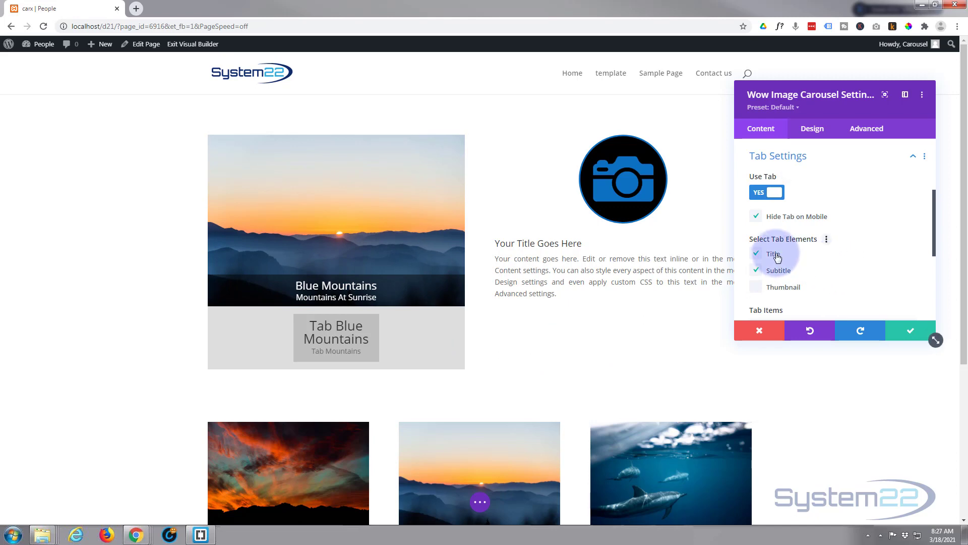
pyautogui.click(761, 255)
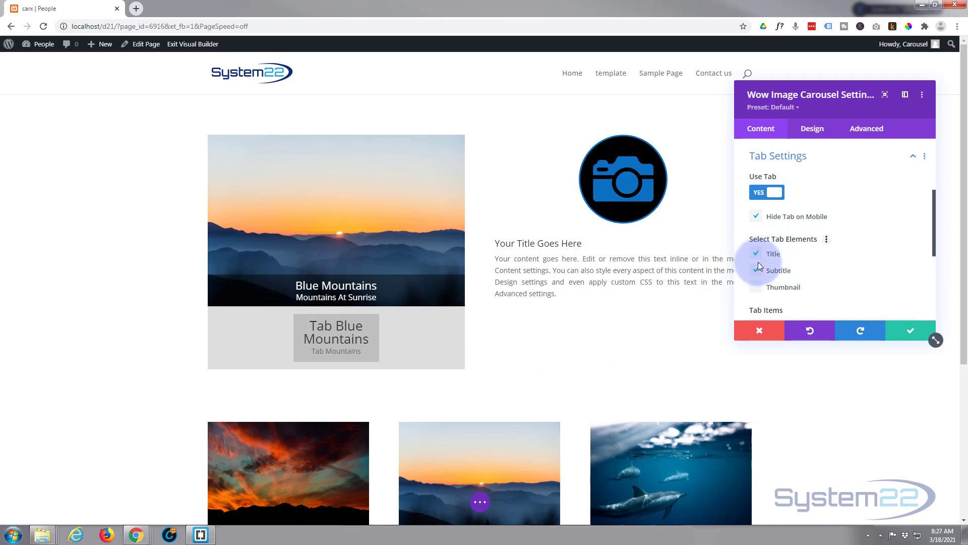
pyautogui.click(755, 271)
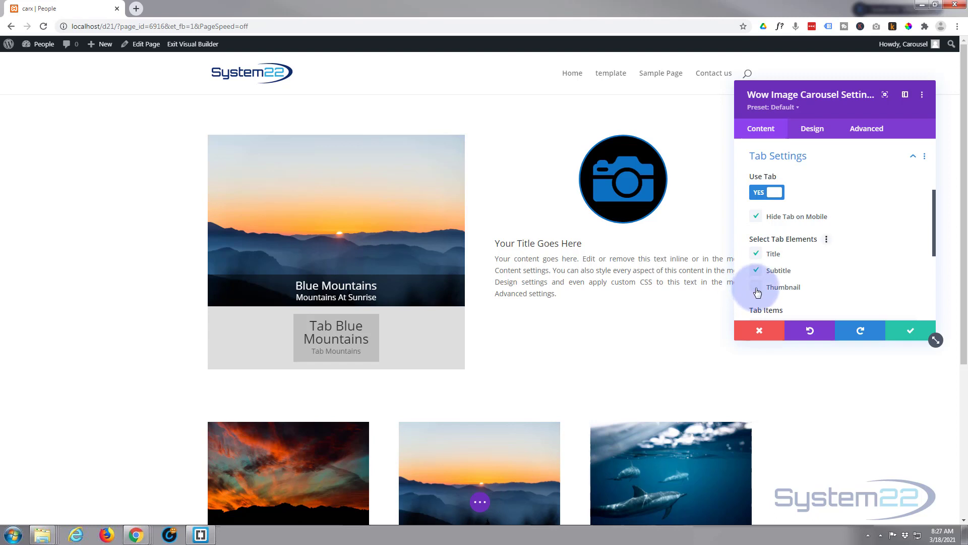
pyautogui.click(757, 288)
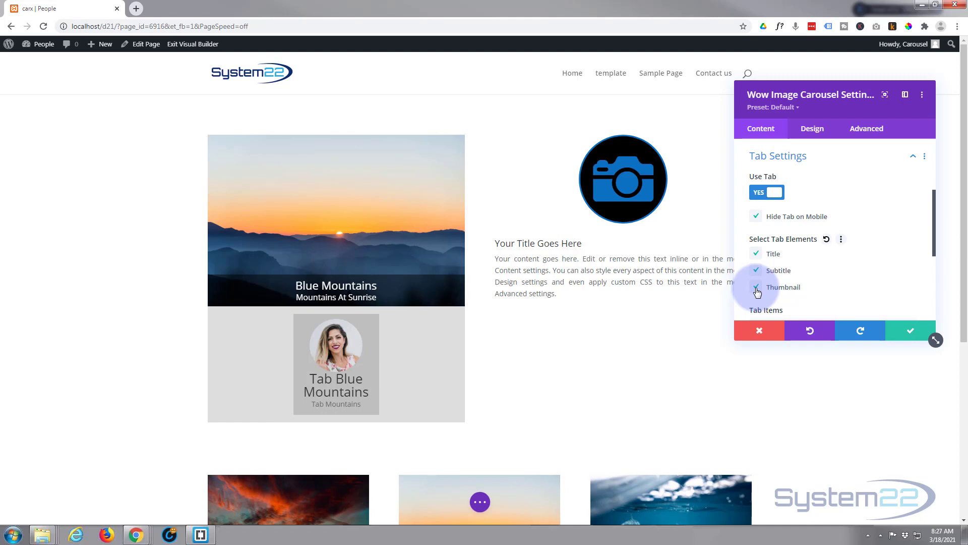
# Move to the Wow Image Carousel's Design settings
pyautogui.scroll(-2, 853, 277)
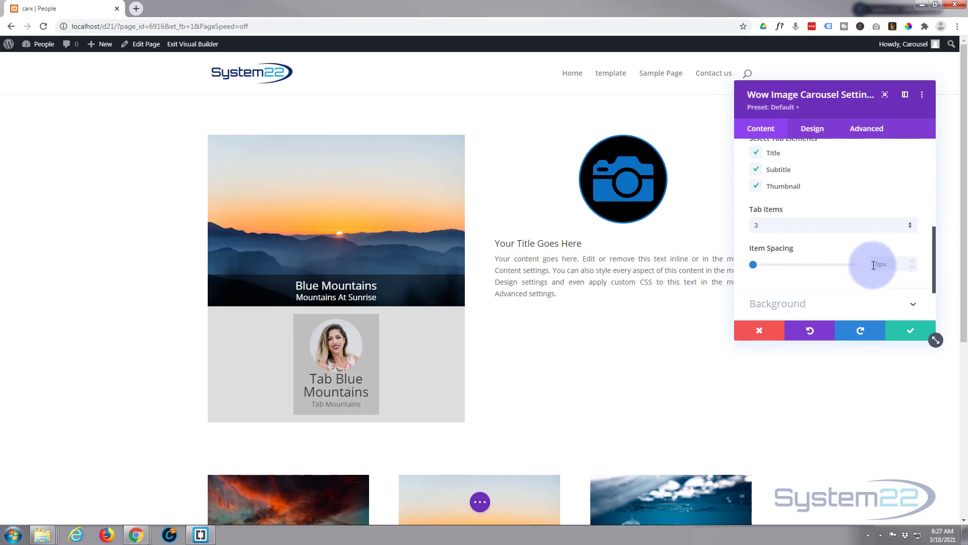
pyautogui.scroll(-1, 832, 274)
pyautogui.scroll(3, 834, 277)
pyautogui.scroll(2, 833, 277)
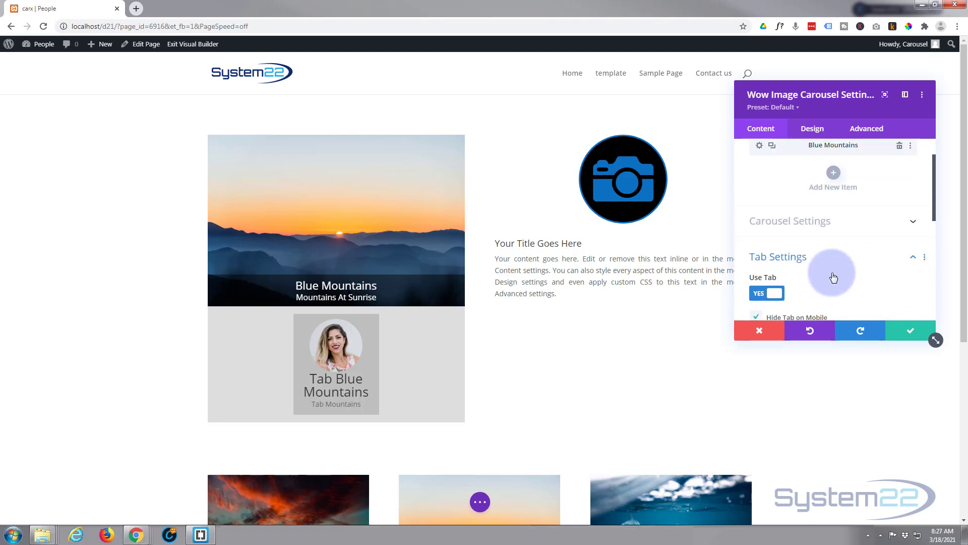
pyautogui.click(815, 129)
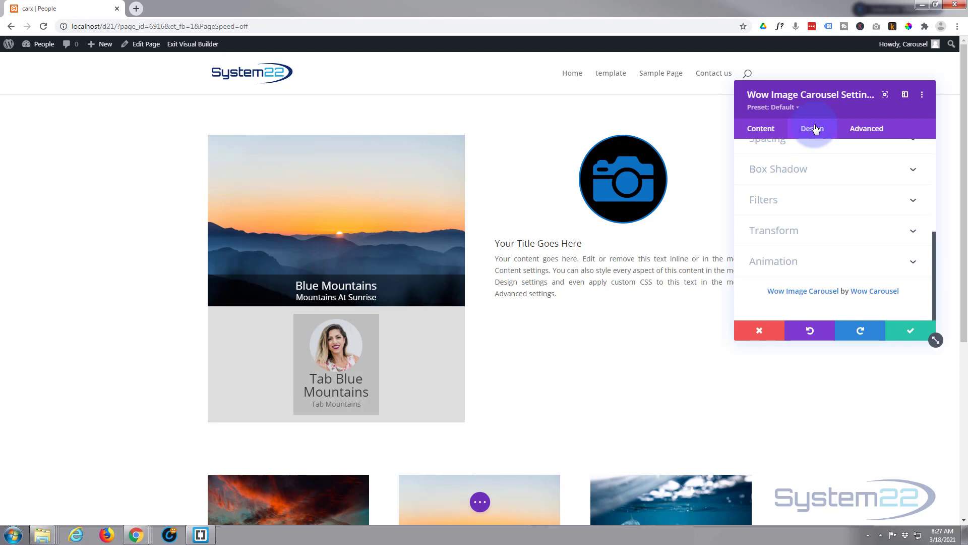
pyautogui.scroll(3, 824, 209)
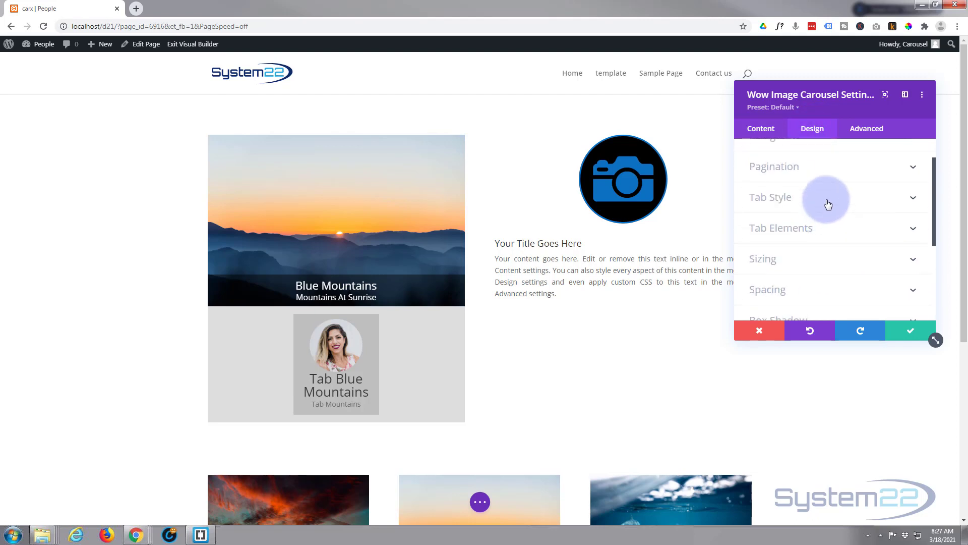
# Set Tab Style's Tab Background to blue #0c71c3, leaving Item Background transparent
pyautogui.click(827, 199)
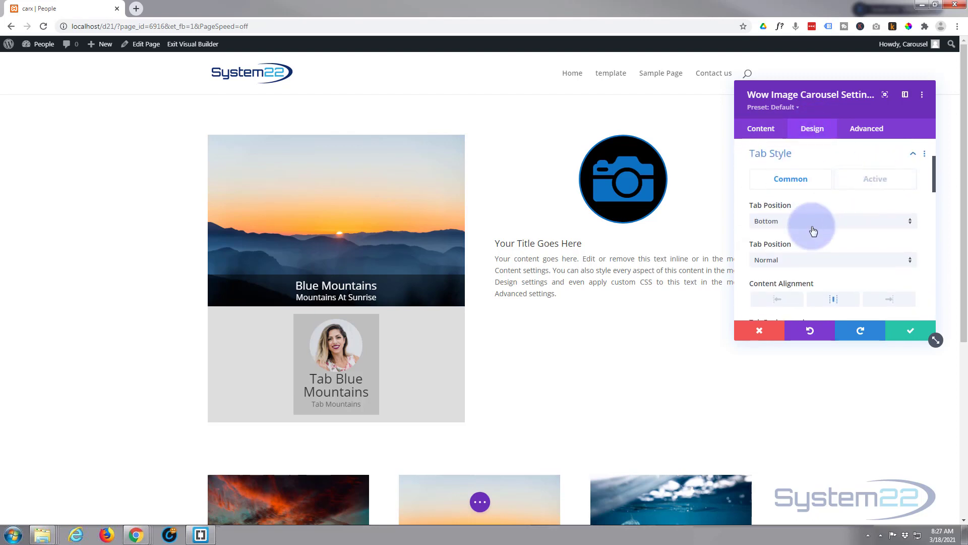
pyautogui.scroll(-1, 818, 258)
pyautogui.scroll(-2, 818, 254)
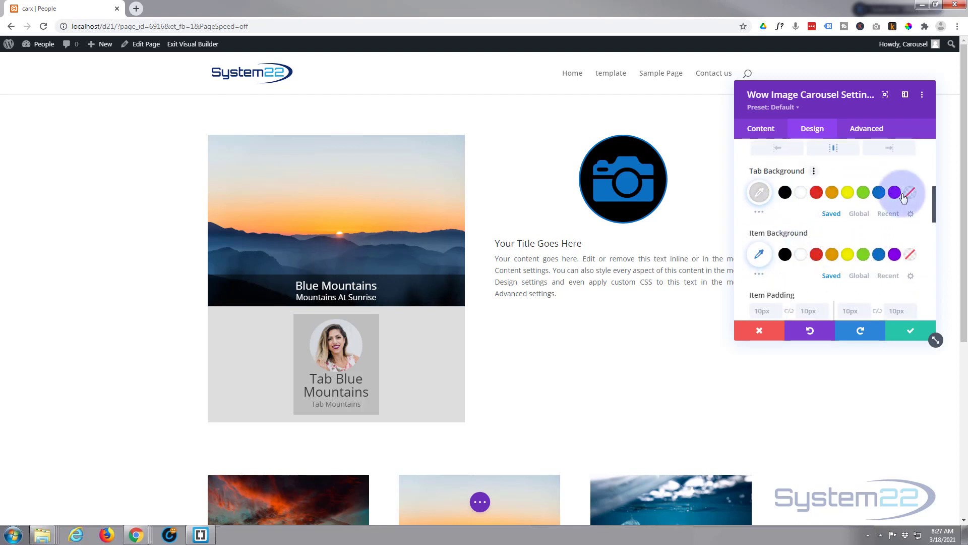
pyautogui.click(879, 194)
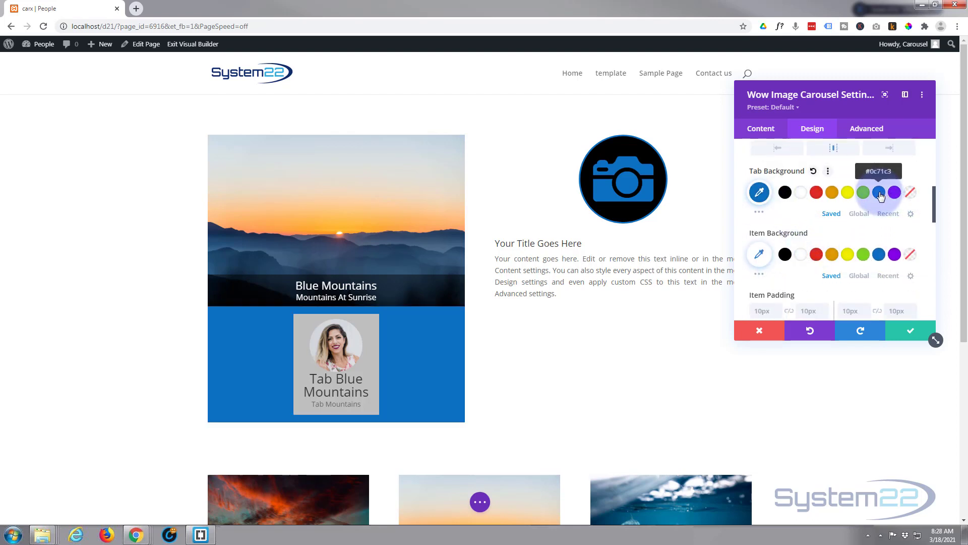
pyautogui.click(902, 250)
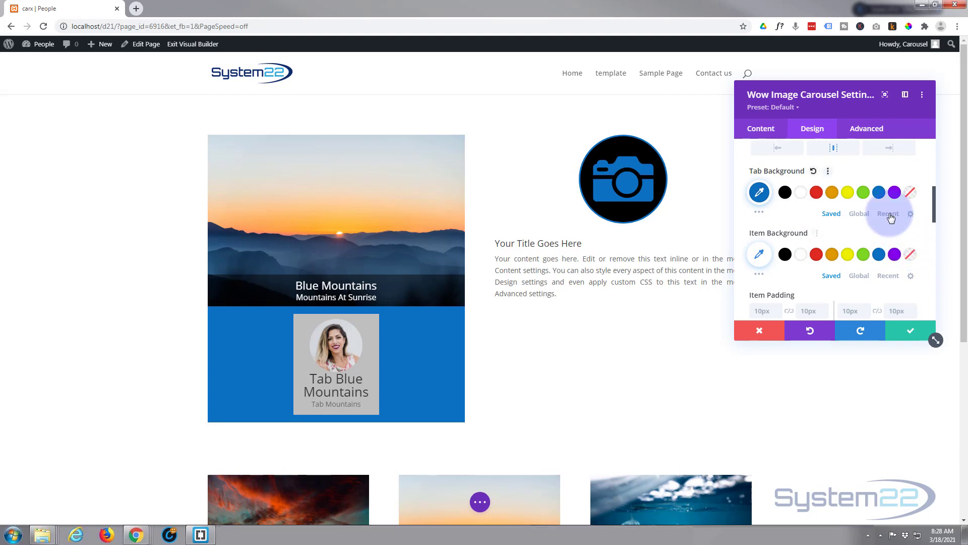
pyautogui.scroll(2, 848, 223)
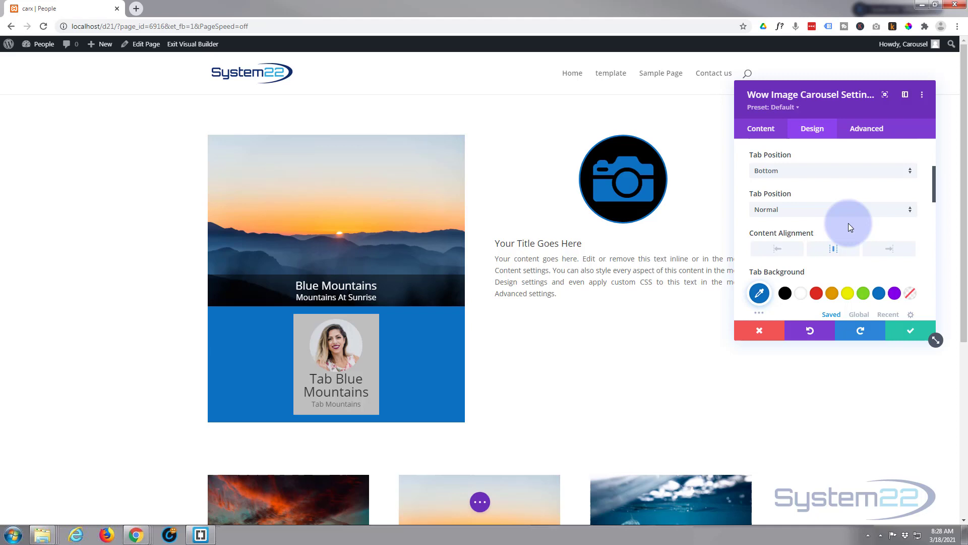
pyautogui.scroll(2, 848, 223)
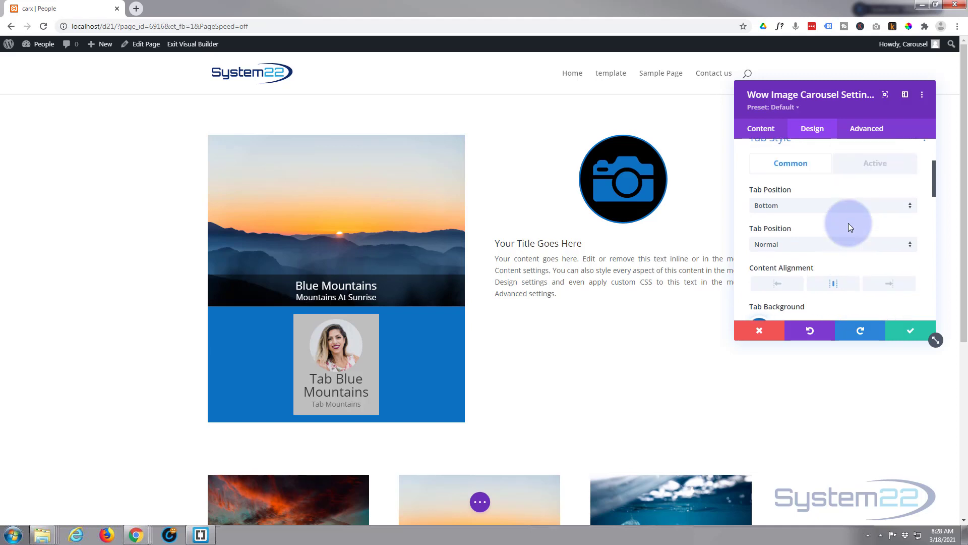
# Set Use Tab to NO in the carousel's Tab Settings
pyautogui.click(762, 130)
pyautogui.click(815, 209)
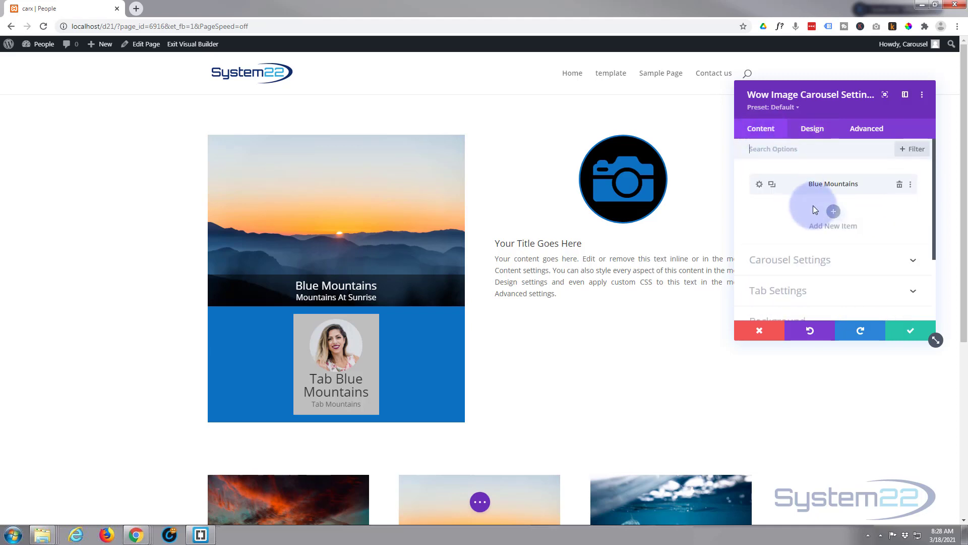
pyautogui.scroll(-1, 806, 218)
pyautogui.click(813, 240)
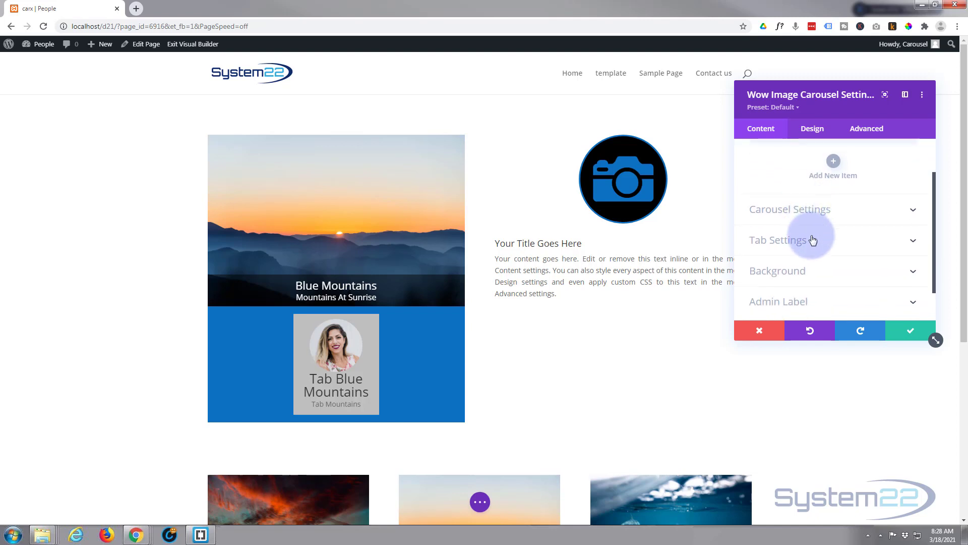
pyautogui.click(764, 189)
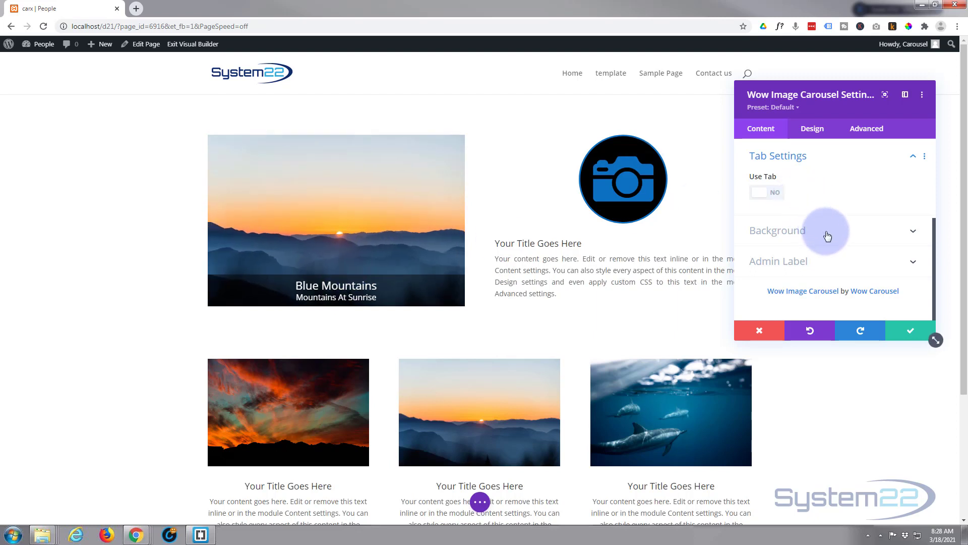
# Duplicate the Blue Mountains slide twice to make three slides
pyautogui.scroll(2, 843, 240)
pyautogui.scroll(1, 846, 244)
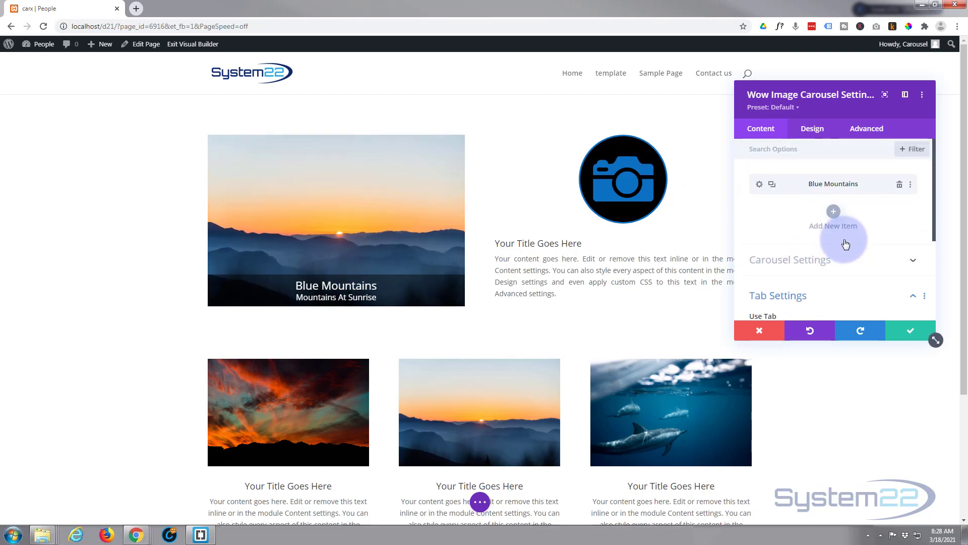
pyautogui.click(772, 185)
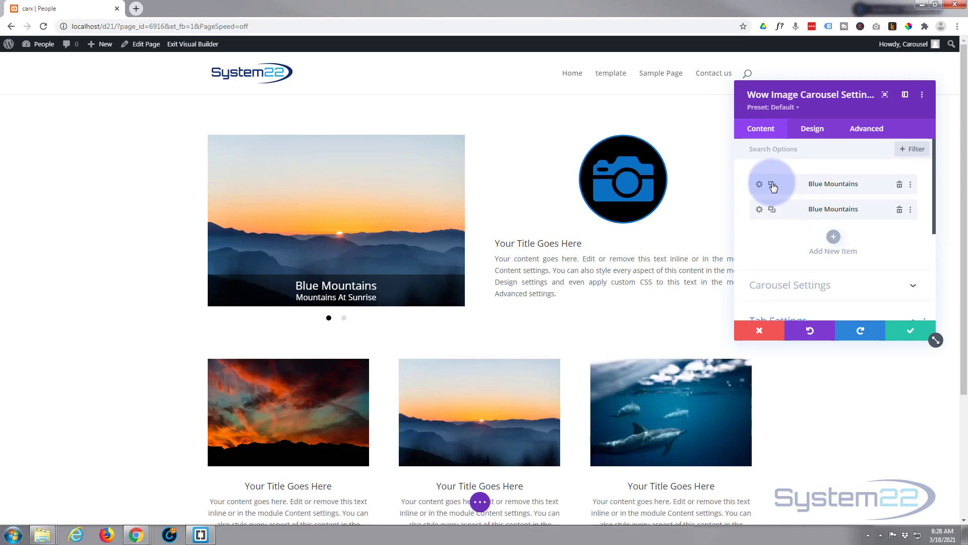
pyautogui.click(772, 185)
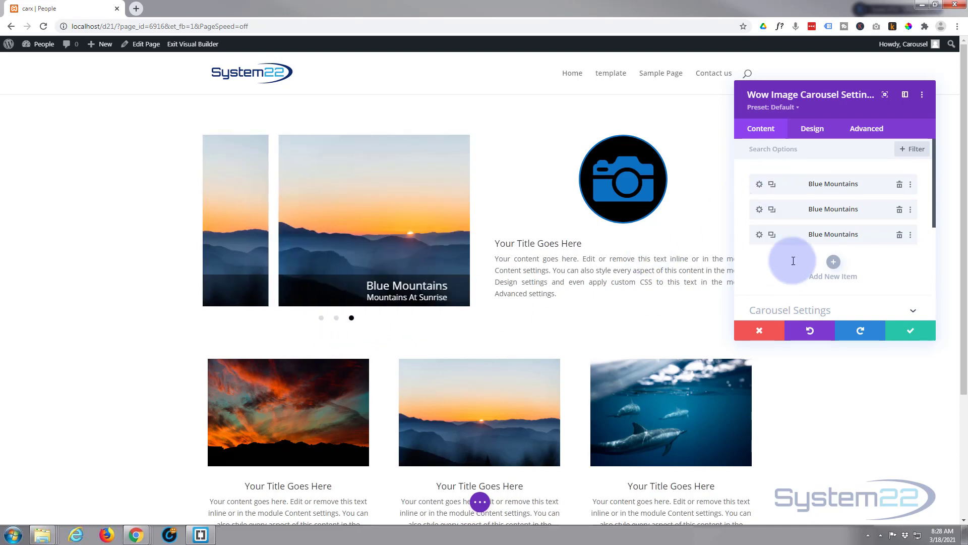
# Replace the second slide's image with the aurora photo from the Media Library
pyautogui.click(758, 209)
pyautogui.click(827, 255)
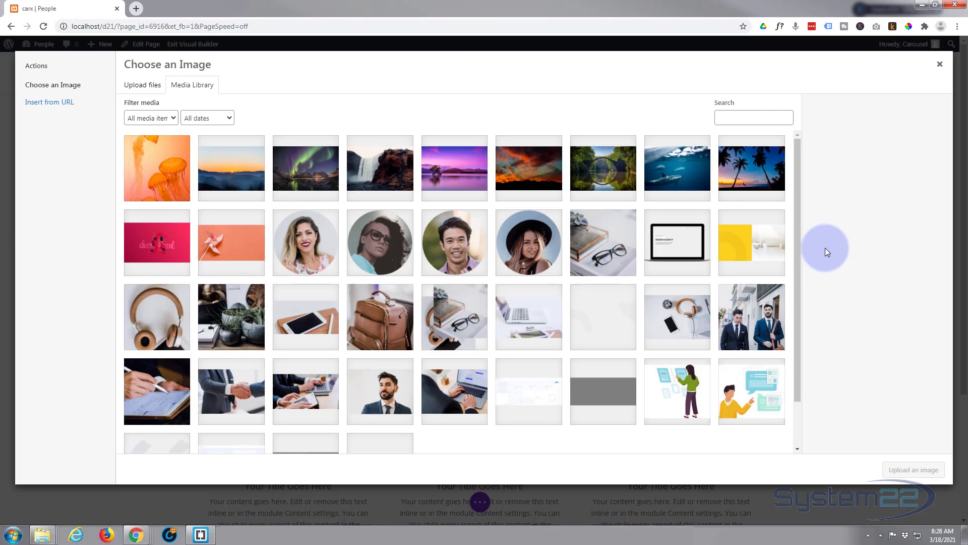
pyautogui.click(308, 172)
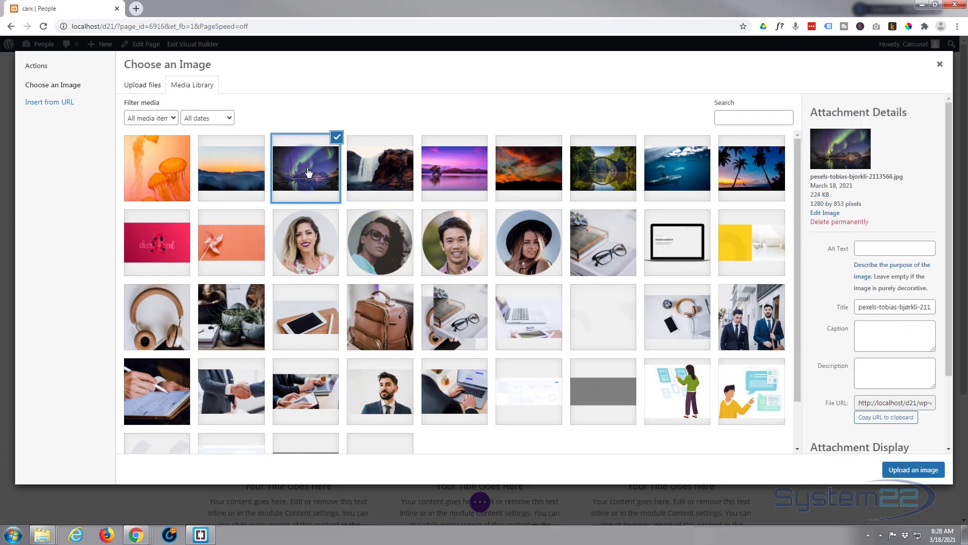
pyautogui.click(906, 470)
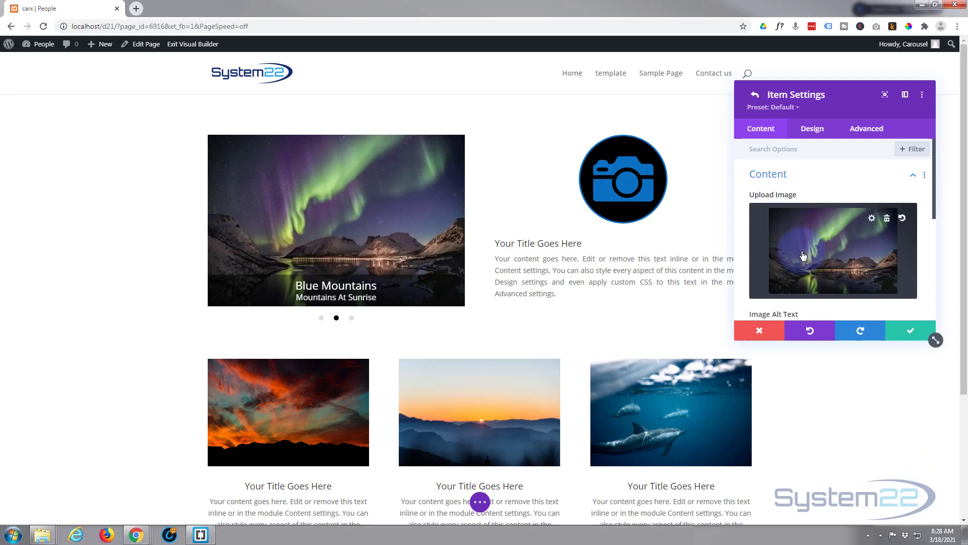
# Retitle the second slide 'Night Sky' with subtitle 'Stars At Night'
pyautogui.scroll(-2, 803, 251)
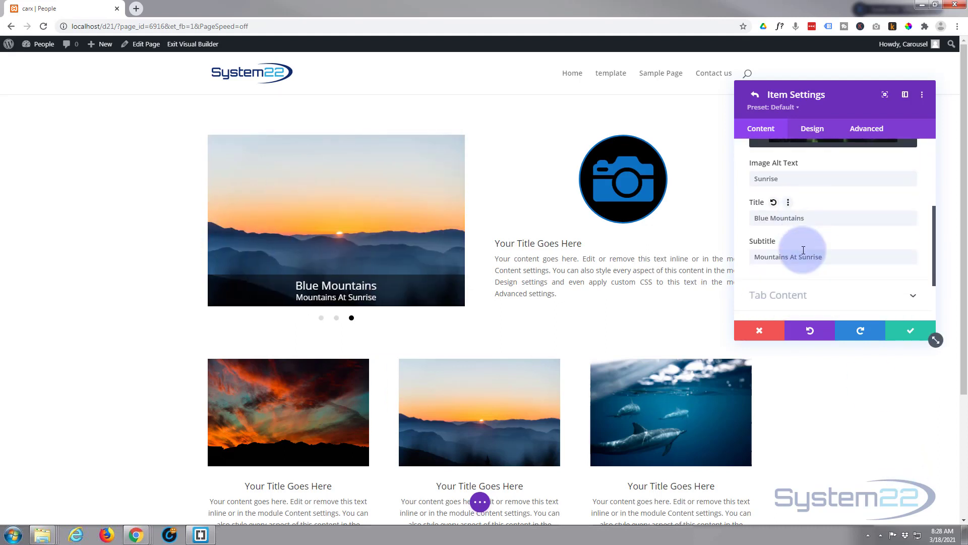
pyautogui.moveTo(807, 217); pyautogui.dragTo(730, 218)
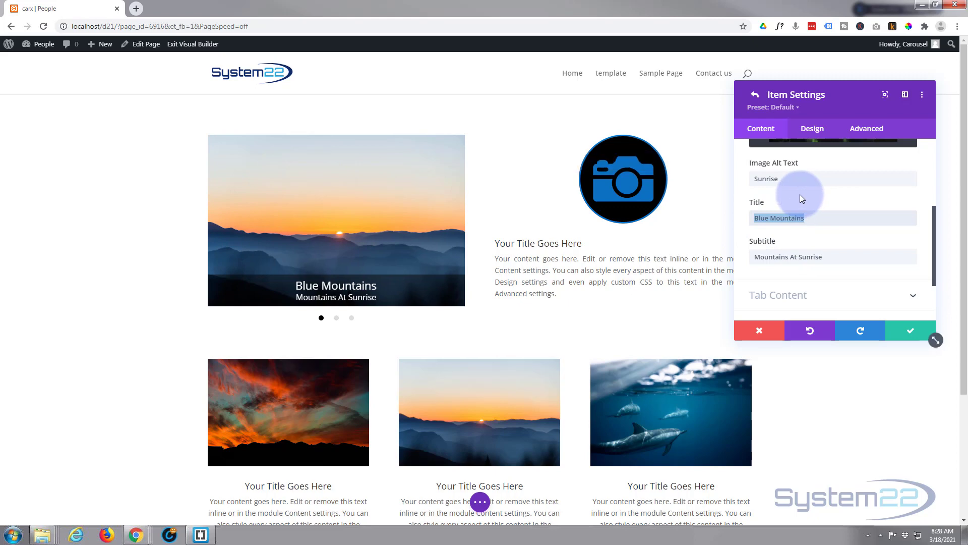
pyautogui.write('Nigh')
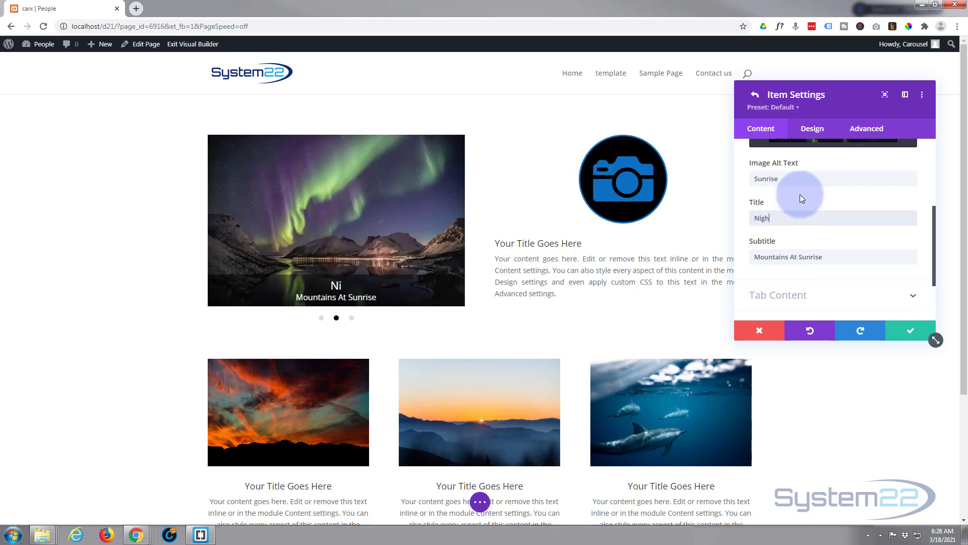
pyautogui.write('t Sky')
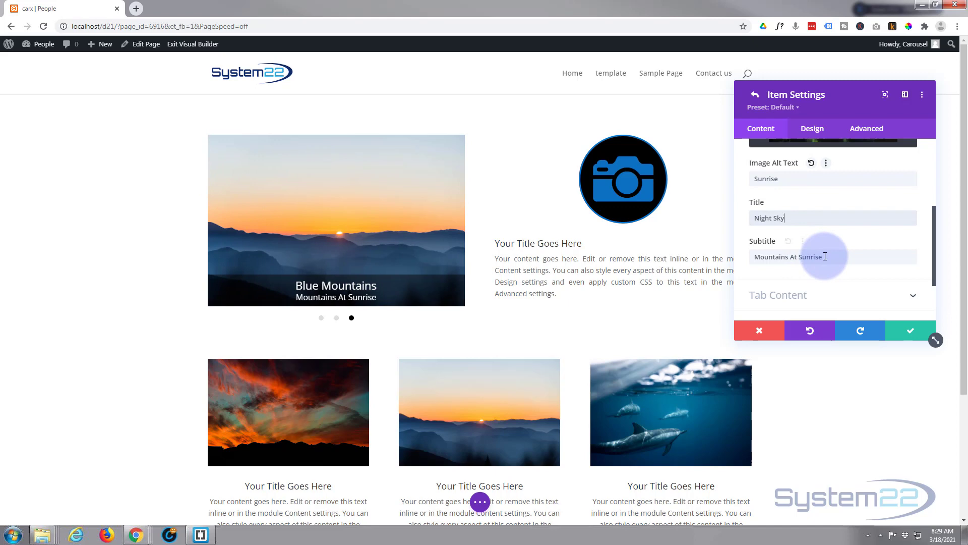
pyautogui.moveTo(822, 256); pyautogui.dragTo(740, 258)
pyautogui.write('S')
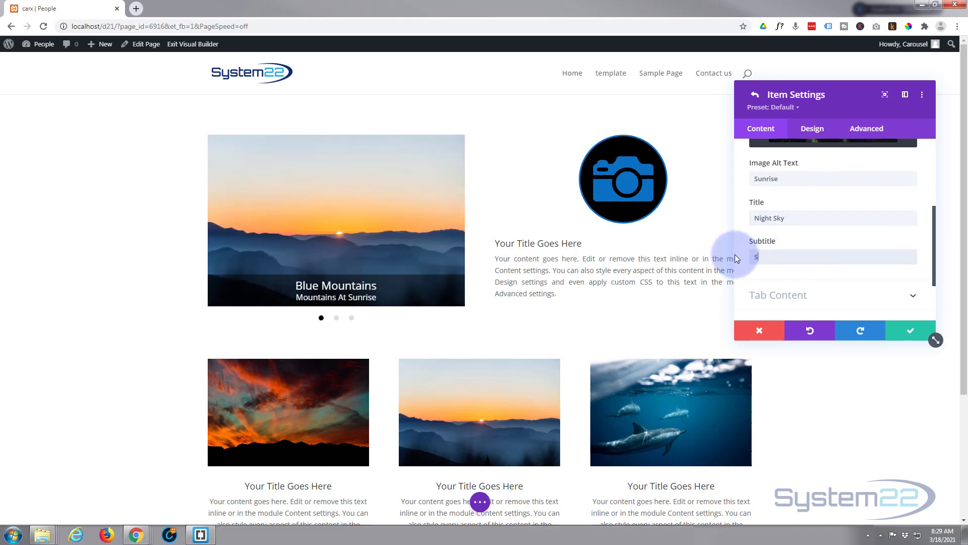
pyautogui.write('tars At Night')
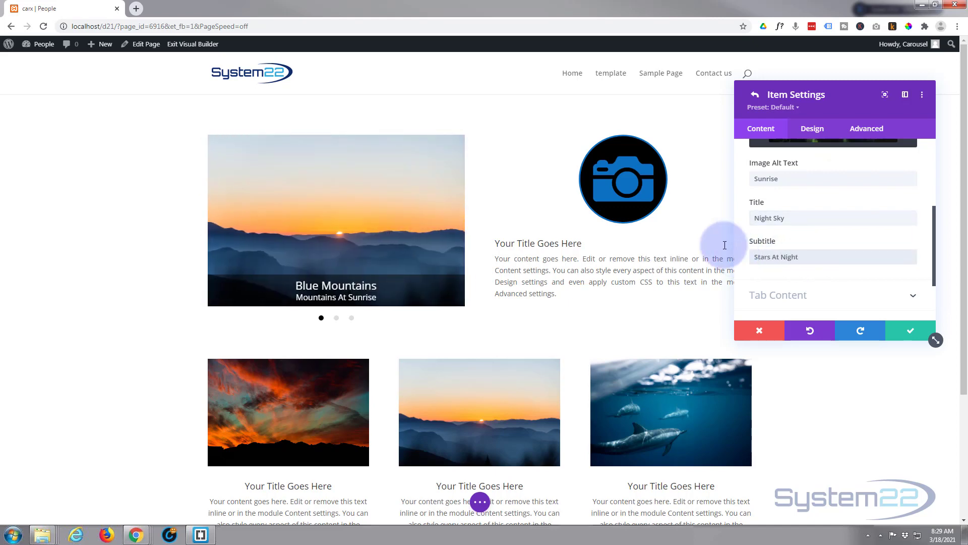
# Save the second slide and give the third slide the purple lake photo
pyautogui.click(905, 329)
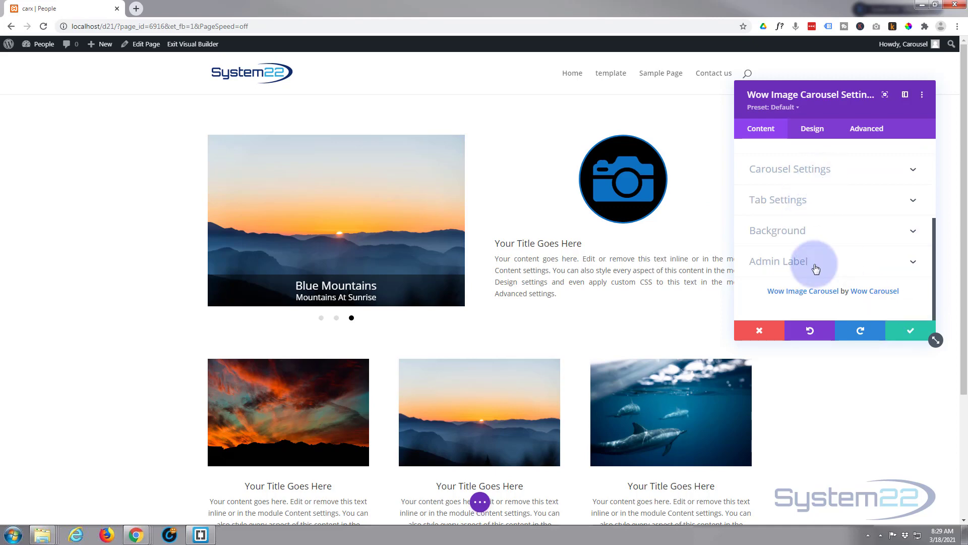
pyautogui.scroll(5, 819, 258)
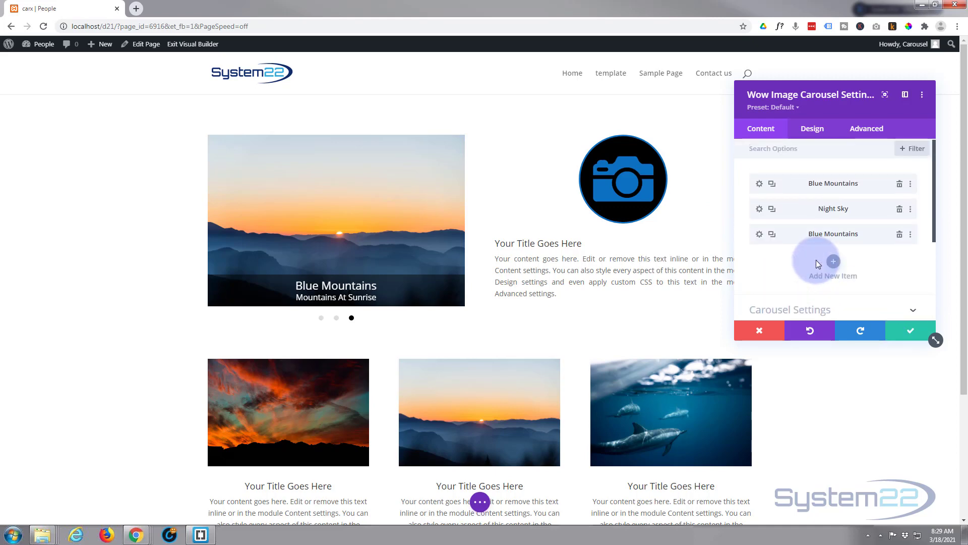
pyautogui.click(759, 235)
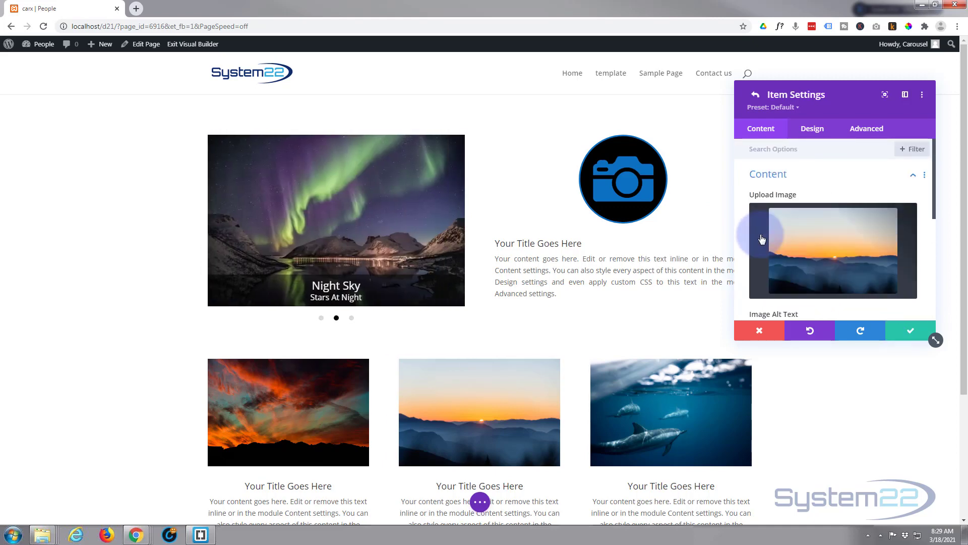
pyautogui.click(805, 245)
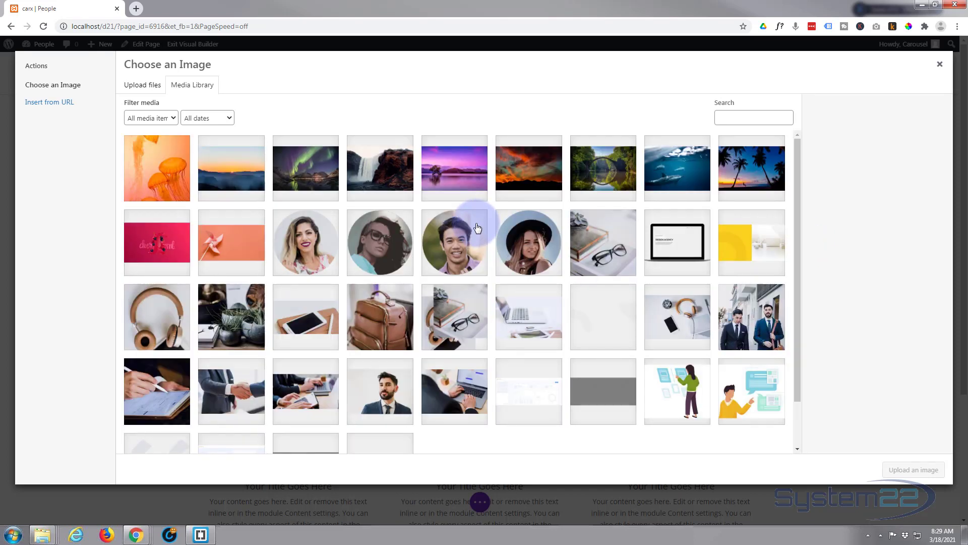
pyautogui.click(464, 177)
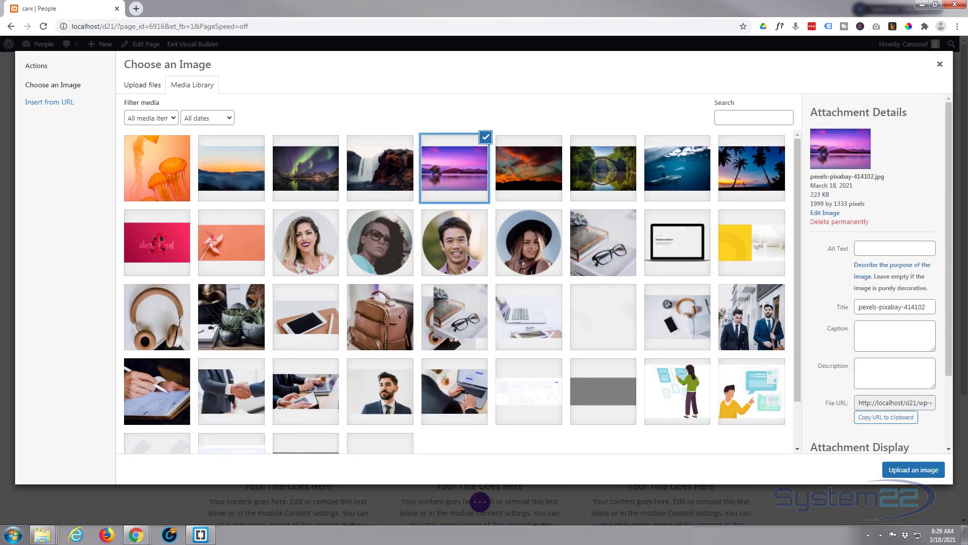
pyautogui.click(914, 470)
# Replace the third slide's title with 'Purple Lake'
pyautogui.scroll(-2, 800, 273)
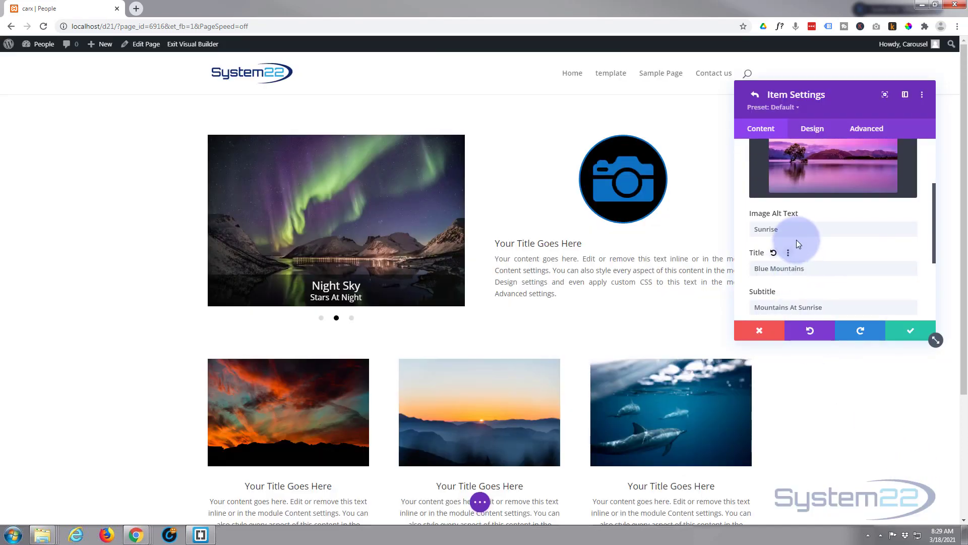
pyautogui.tripleClick(806, 266)
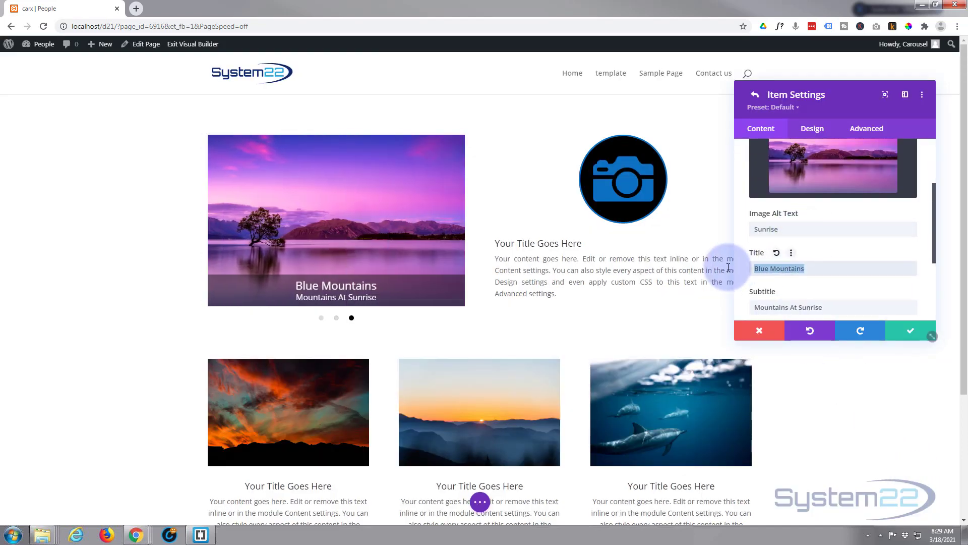
pyautogui.write('Purple Lake')
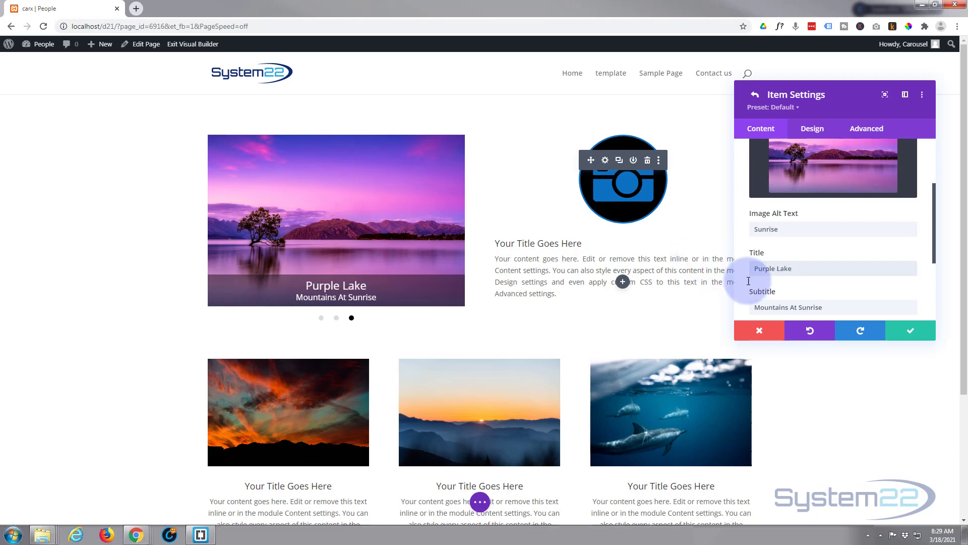
# Edit the third slide's subtitle to read 'Lake Mountains'
pyautogui.scroll(-1, 790, 278)
pyautogui.moveTo(826, 255); pyautogui.dragTo(745, 256)
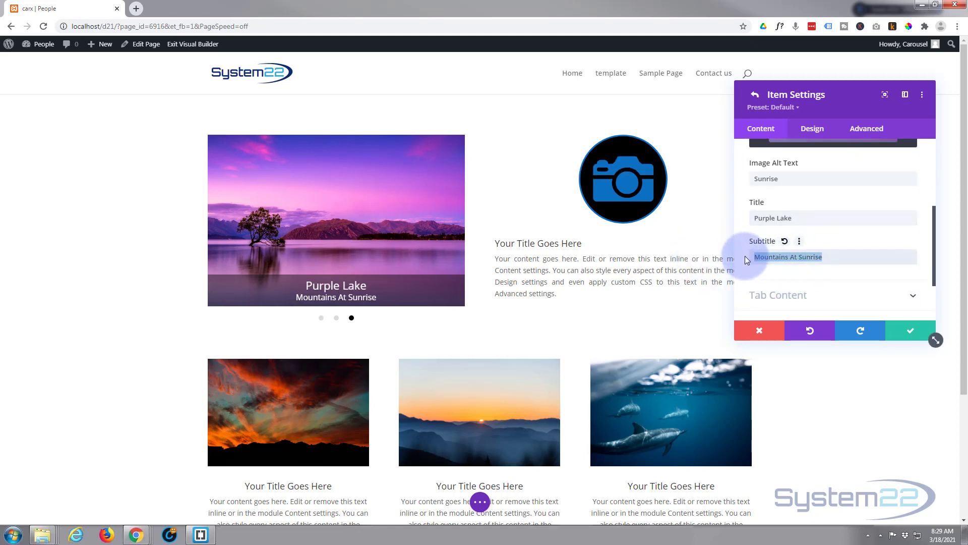
pyautogui.click(753, 255)
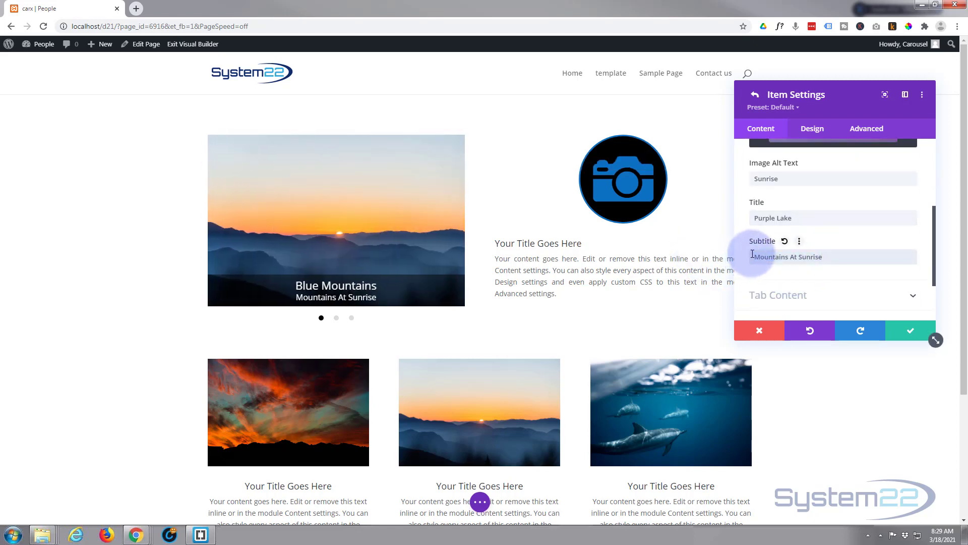
pyautogui.write('Lake')
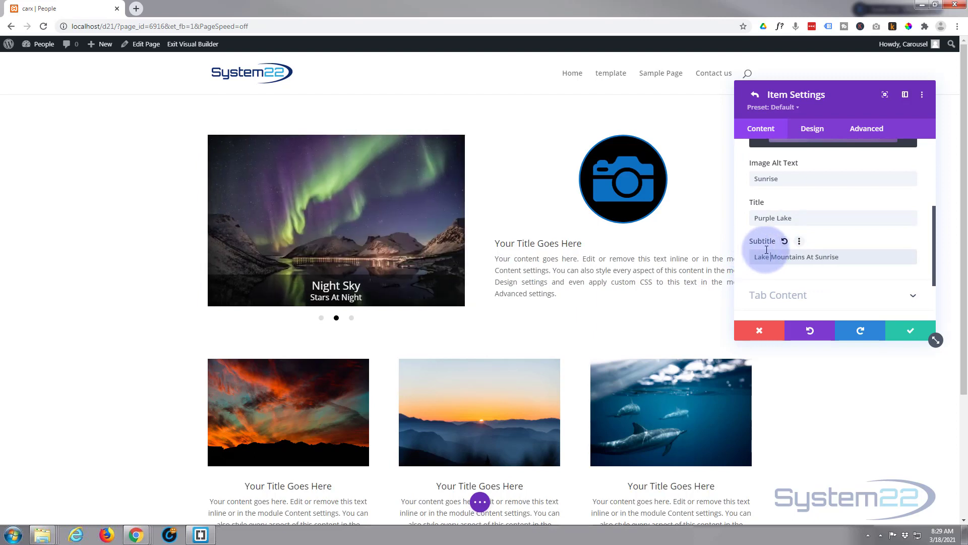
pyautogui.moveTo(809, 256); pyautogui.dragTo(859, 260)
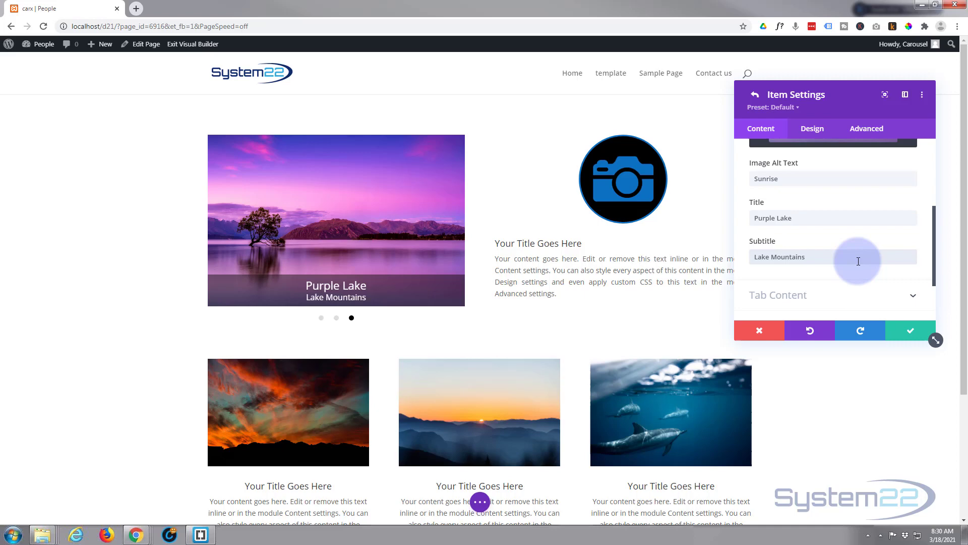
pyautogui.scroll(-1, 806, 266)
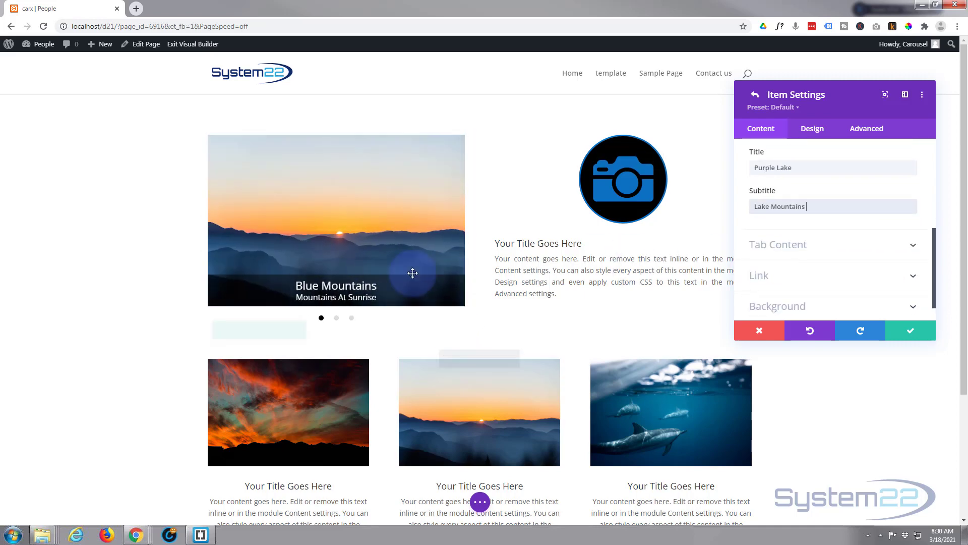
pyautogui.moveTo(427, 332)
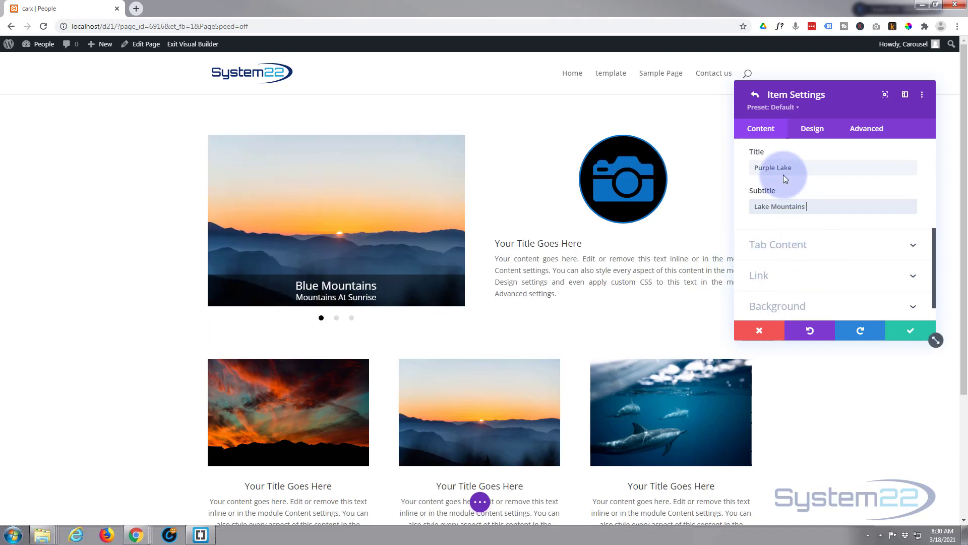
# Save the Purple Lake slide, then set animation speed to 2000ms and autoplay speed to 4000ms
pyautogui.click(905, 331)
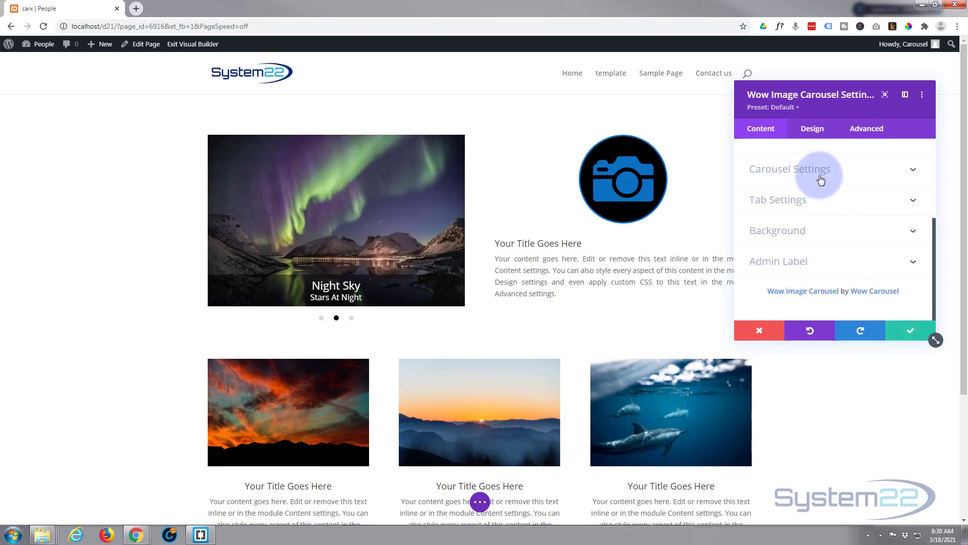
pyautogui.click(831, 170)
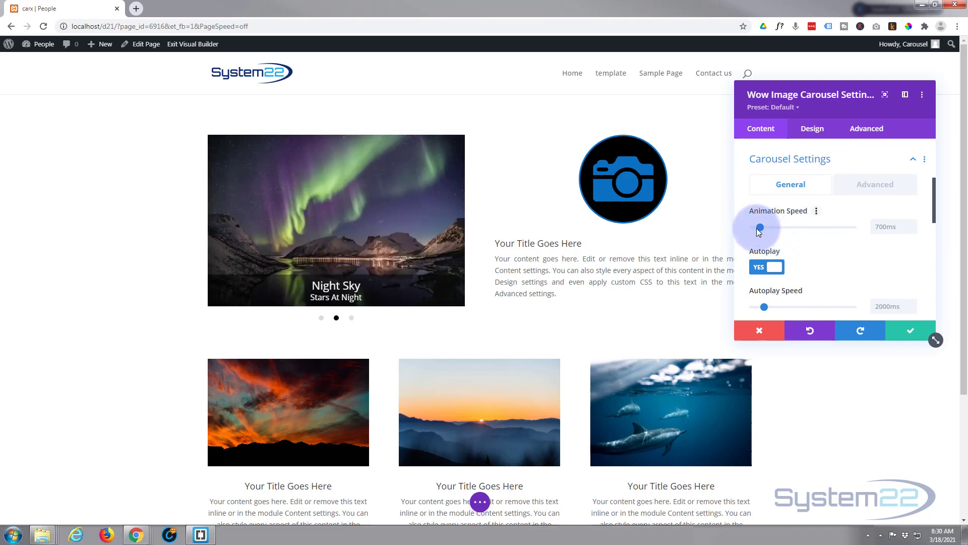
pyautogui.moveTo(779, 226); pyautogui.dragTo(774, 227)
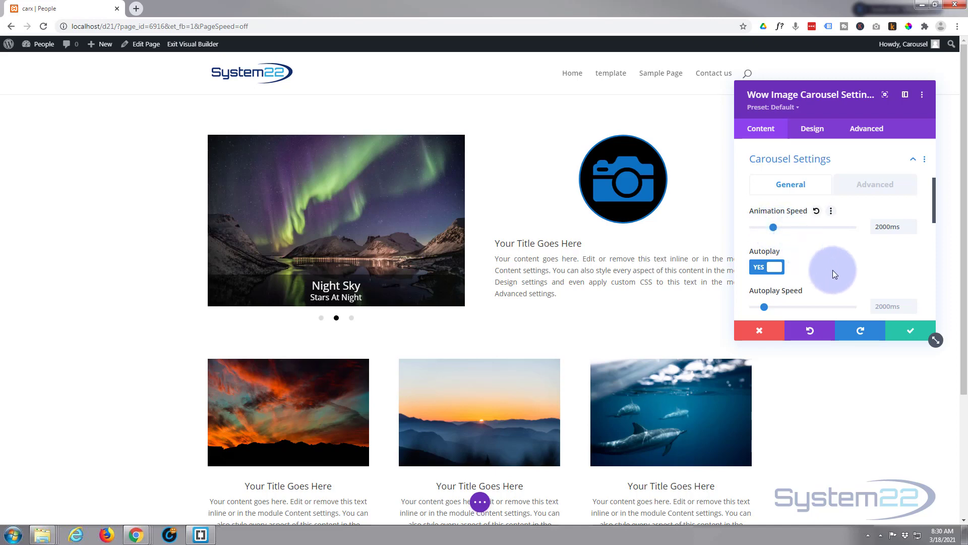
pyautogui.scroll(-1, 839, 278)
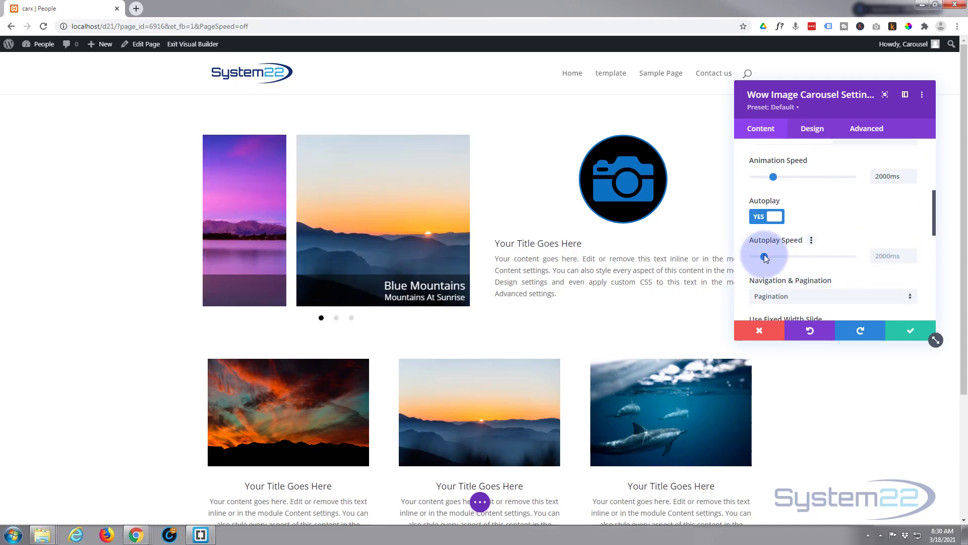
pyautogui.moveTo(775, 255); pyautogui.dragTo(790, 255)
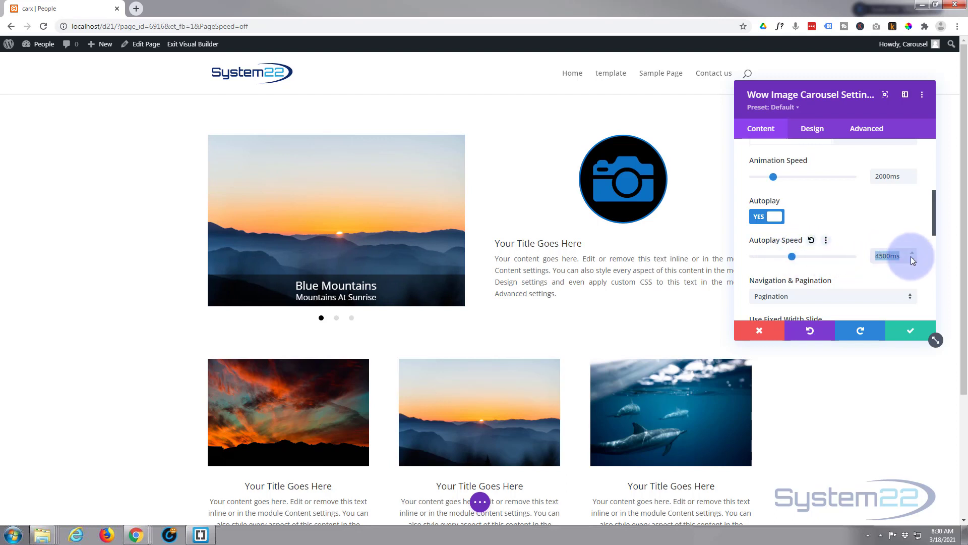
pyautogui.write('4000ms')
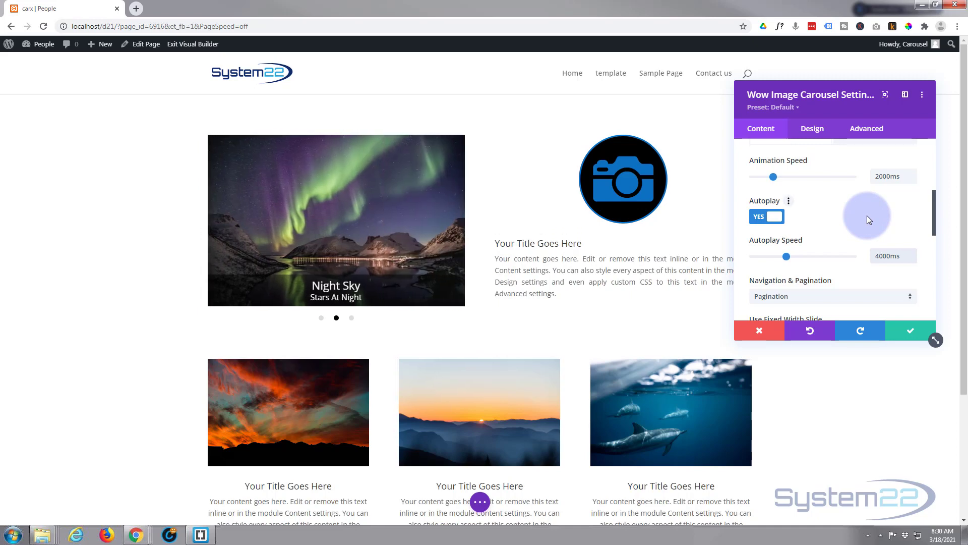
# Reduce the carousel's slide spacing to 0px
pyautogui.scroll(-2, 814, 231)
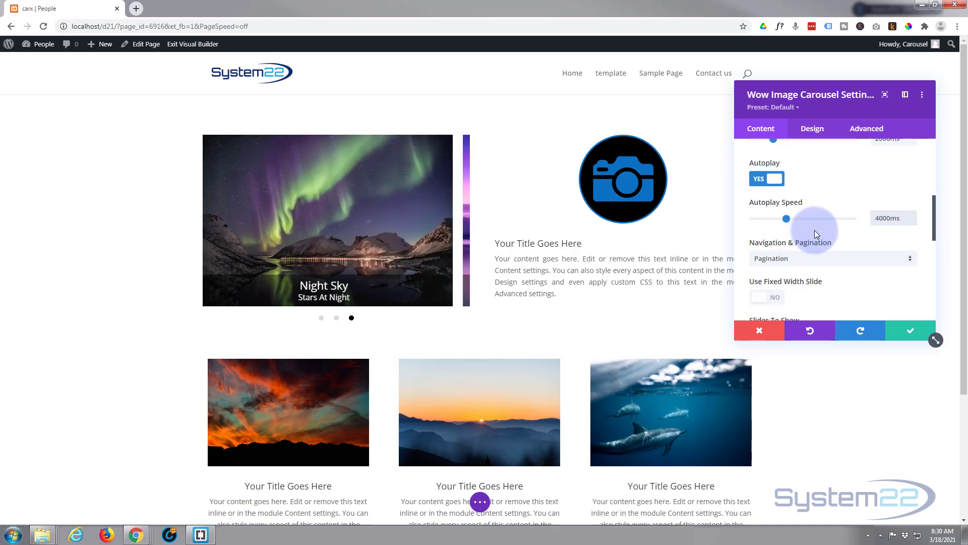
pyautogui.scroll(-1, 815, 229)
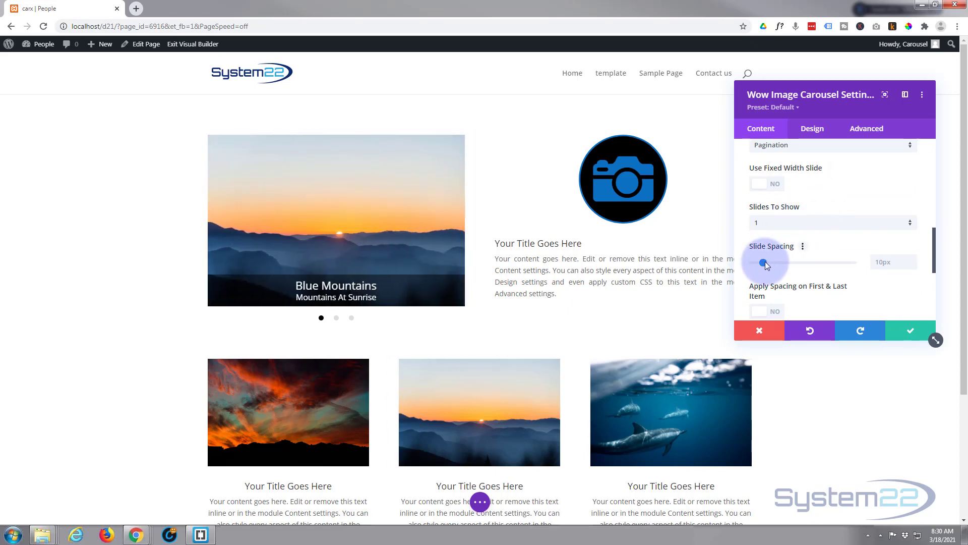
pyautogui.moveTo(764, 262); pyautogui.dragTo(739, 262)
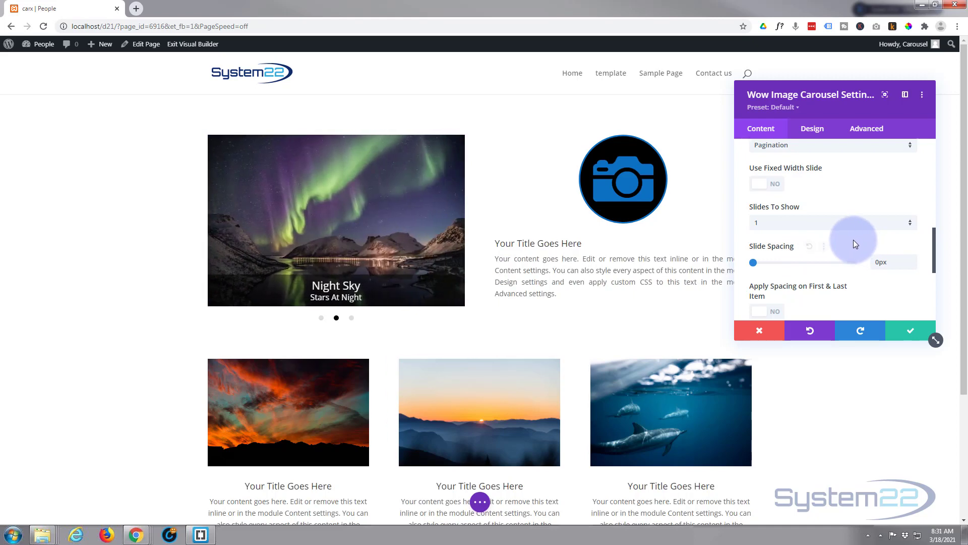
pyautogui.scroll(-3, 855, 238)
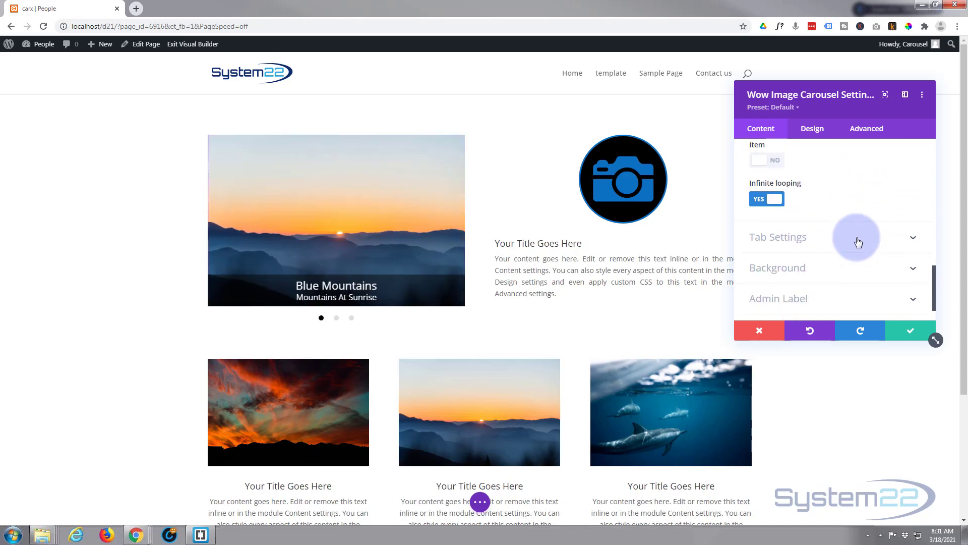
# Keep ease-in-out as the Sliding CSS Transition in the advanced carousel options
pyautogui.scroll(-1, 859, 242)
pyautogui.scroll(5, 859, 241)
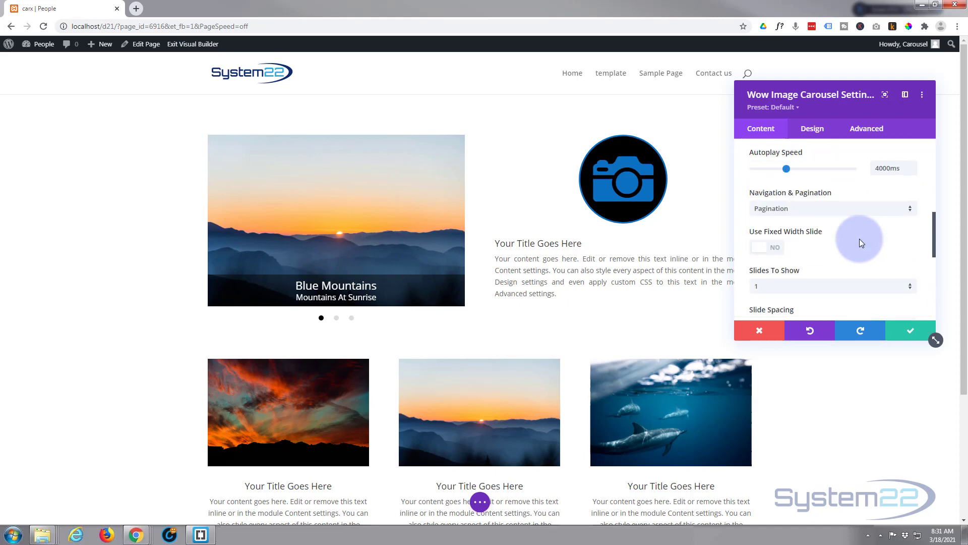
pyautogui.scroll(2, 860, 238)
pyautogui.scroll(3, 859, 238)
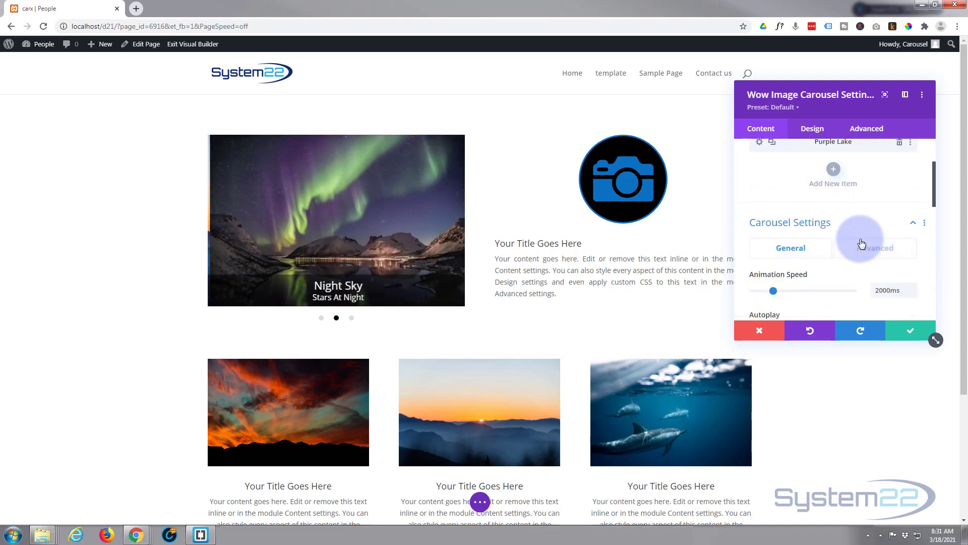
pyautogui.click(872, 249)
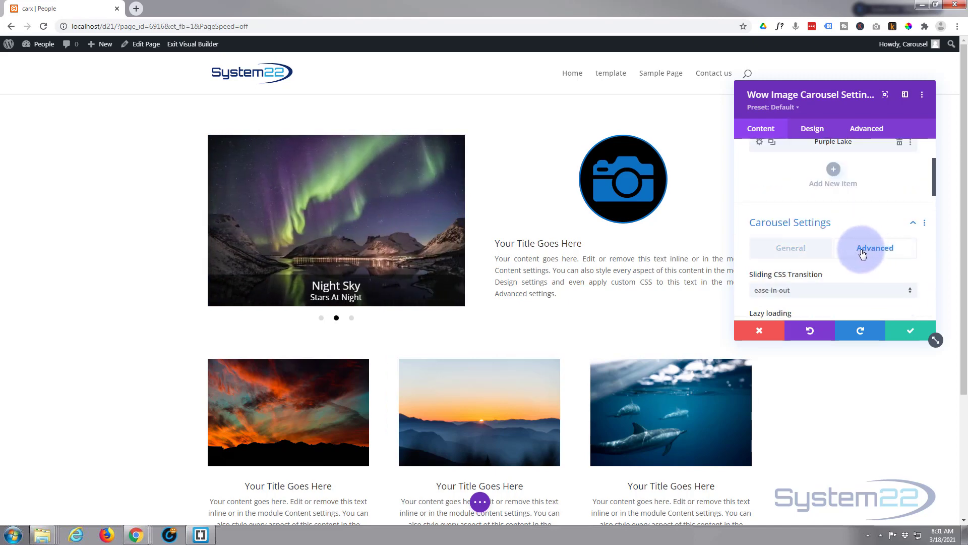
pyautogui.scroll(-1, 859, 250)
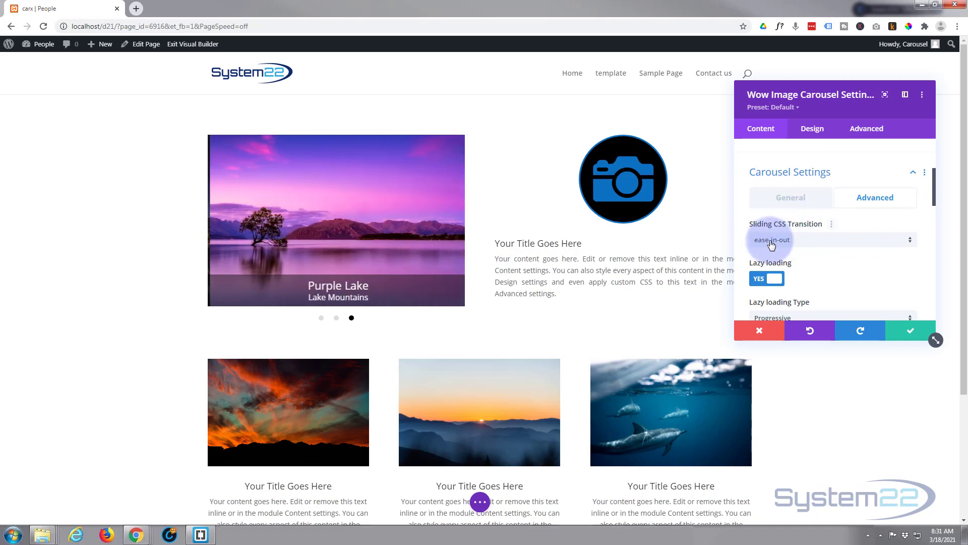
pyautogui.click(837, 245)
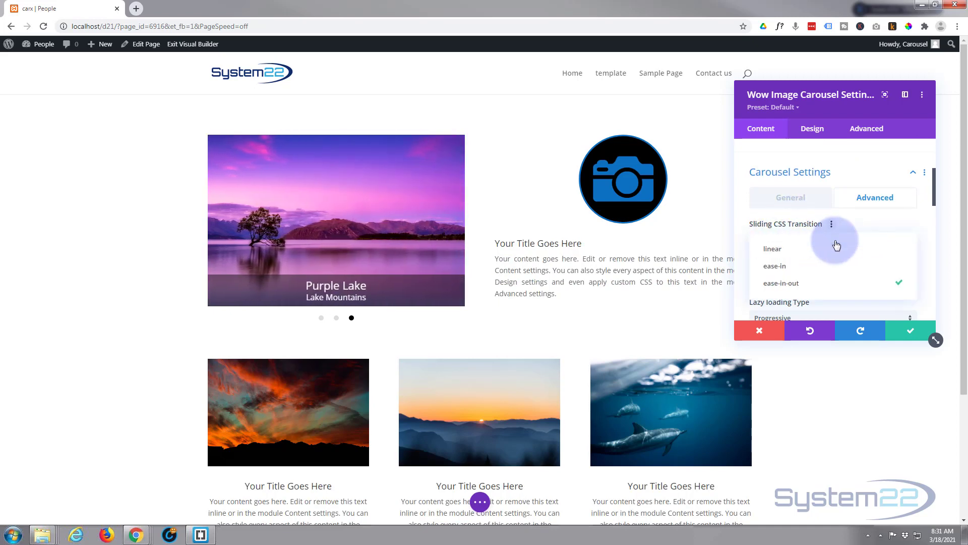
pyautogui.click(740, 229)
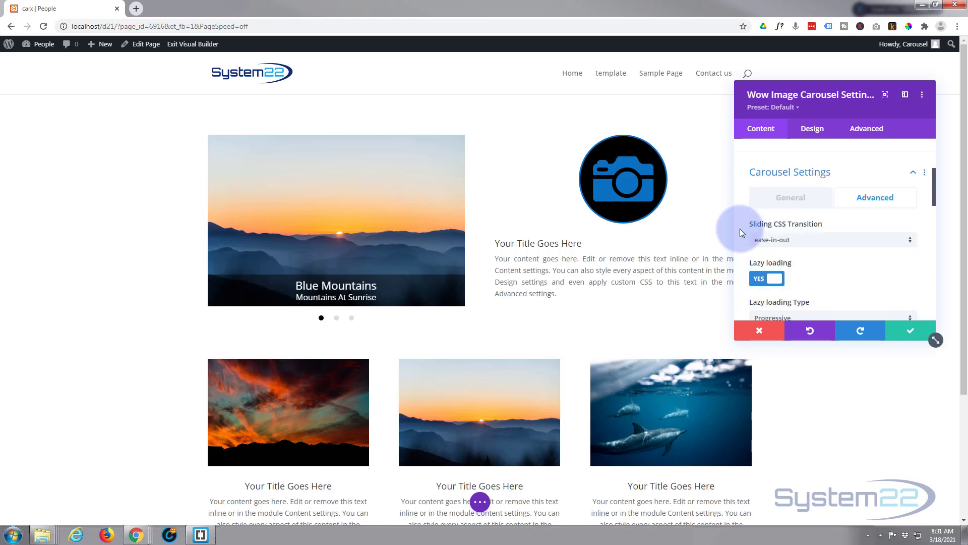
# Review the Progressive lazy loading, swipe and 1-item slides-to-scroll options further down
pyautogui.scroll(-1, 858, 259)
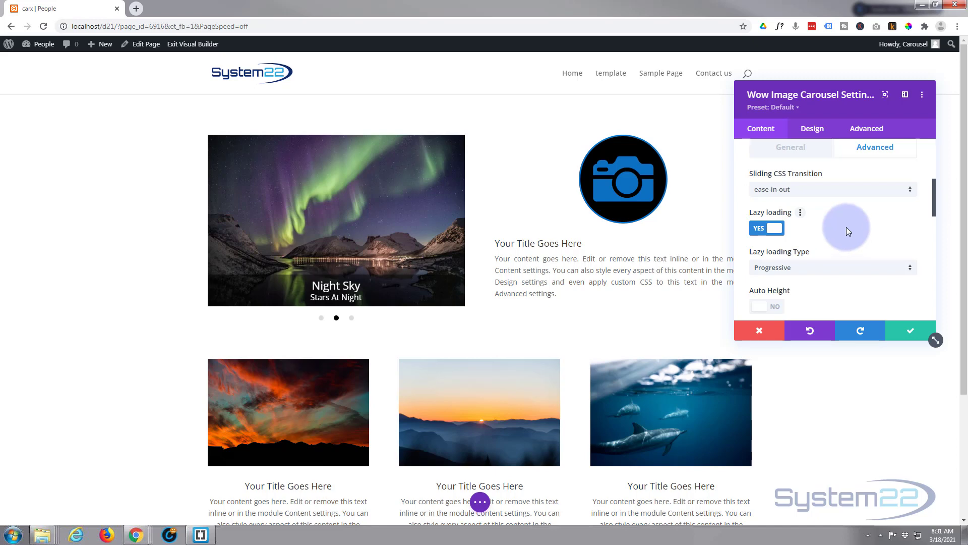
pyautogui.scroll(-1, 846, 227)
pyautogui.scroll(-1, 855, 235)
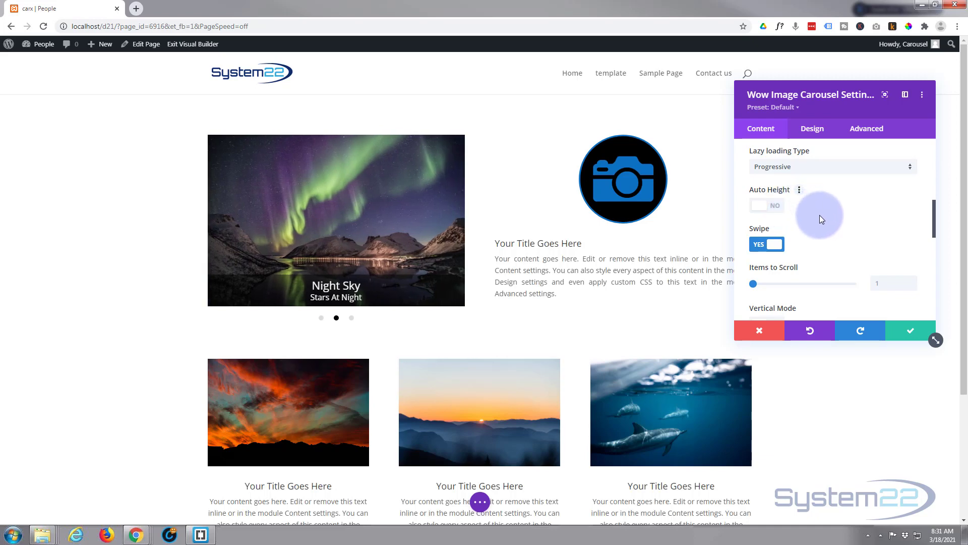
pyautogui.scroll(-1, 818, 215)
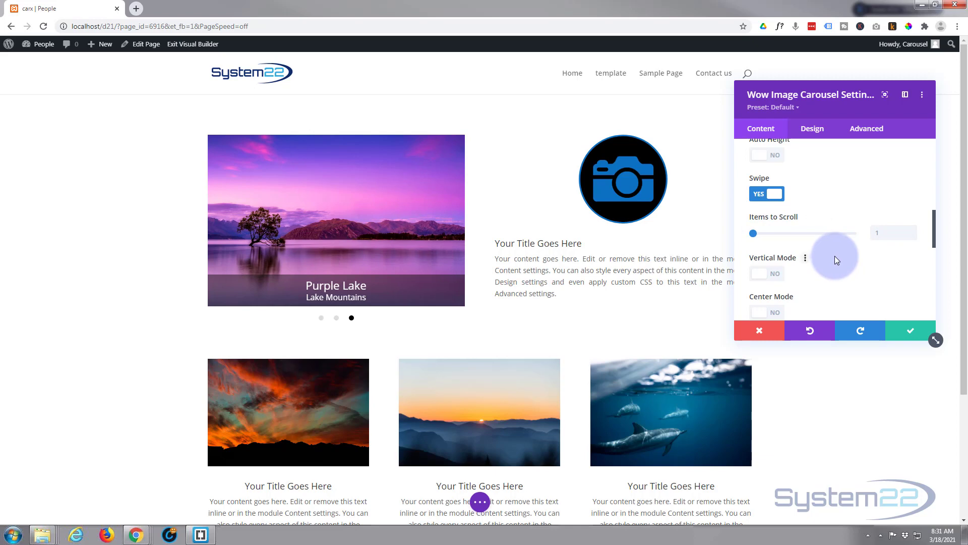
pyautogui.scroll(-1, 834, 256)
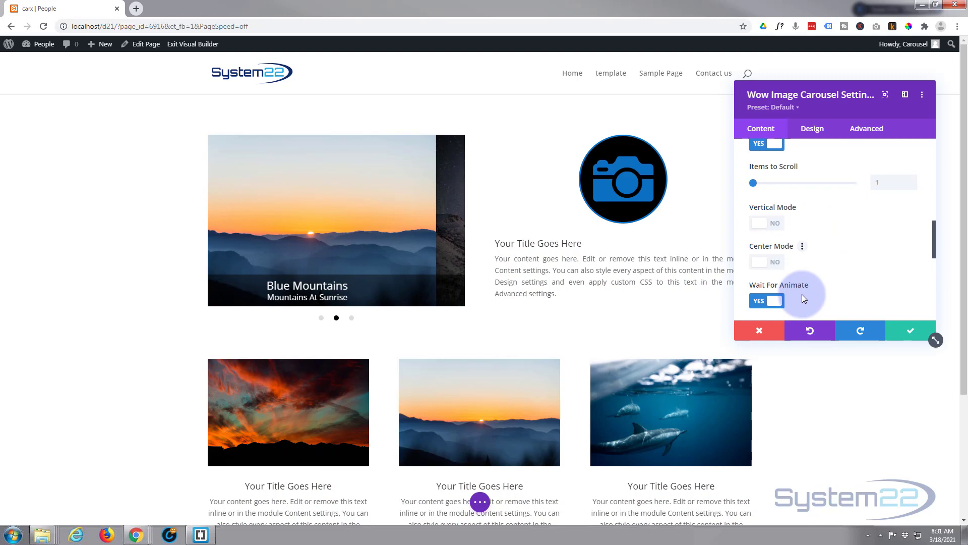
pyautogui.scroll(1, 804, 293)
pyautogui.scroll(6, 805, 296)
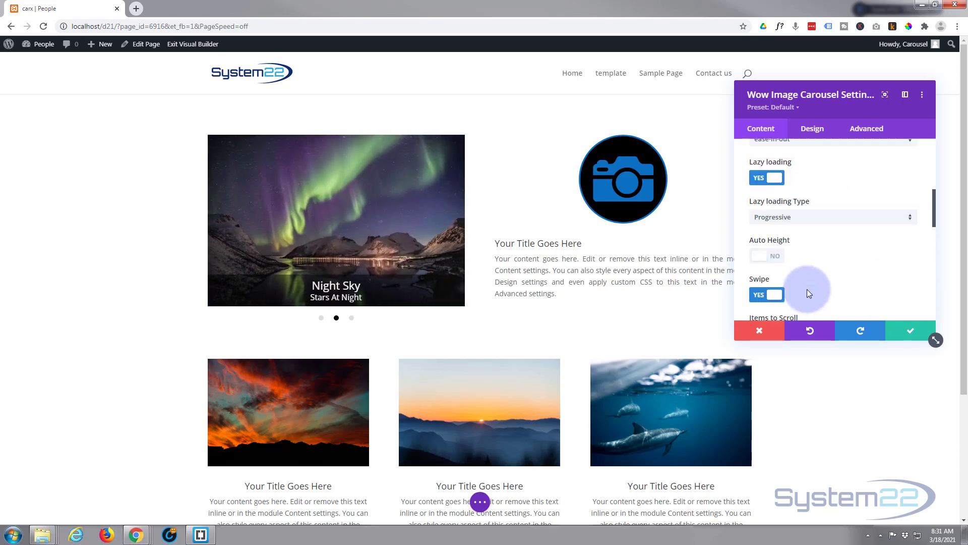
# Set Slides To Show to 2 and drag the slide spacing slider to 9px
pyautogui.click(808, 293)
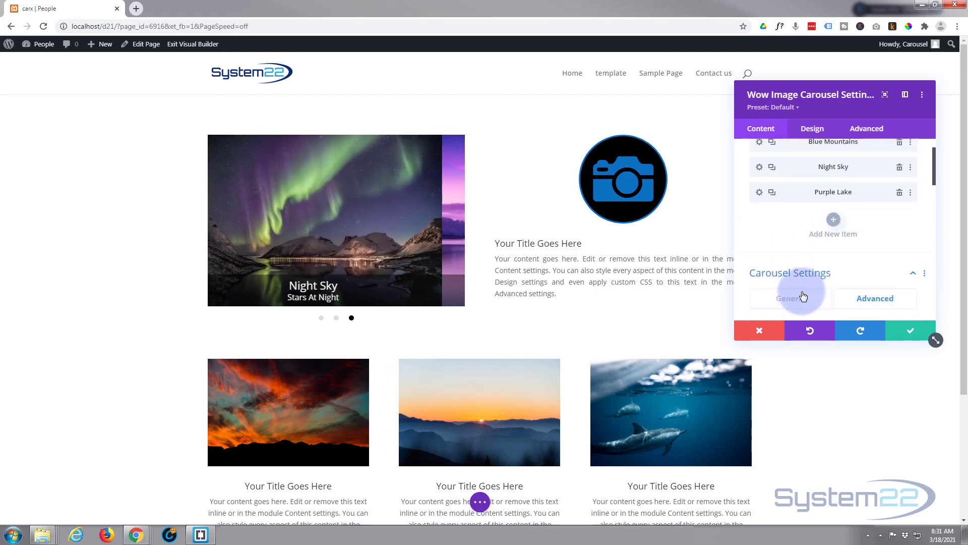
pyautogui.scroll(-2, 804, 293)
pyautogui.scroll(-4, 802, 288)
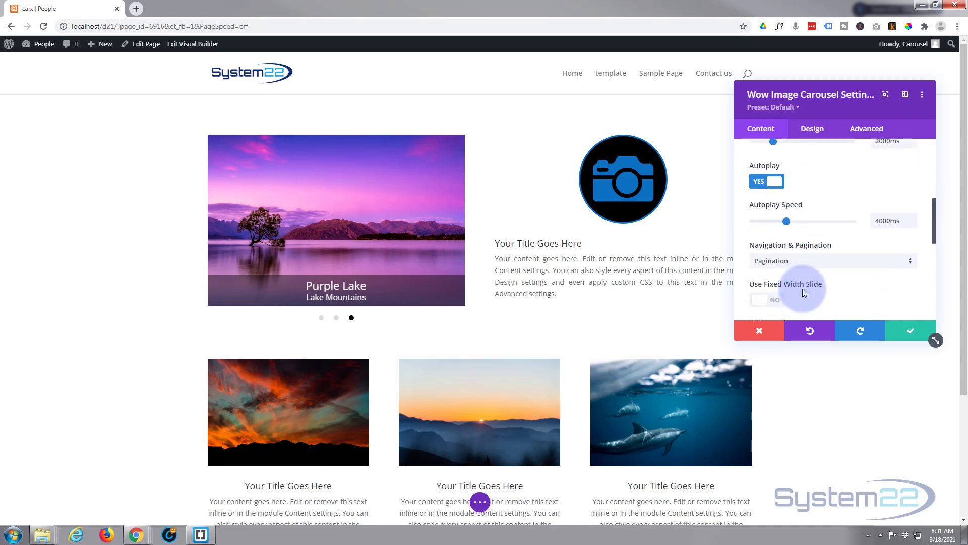
pyautogui.click(794, 235)
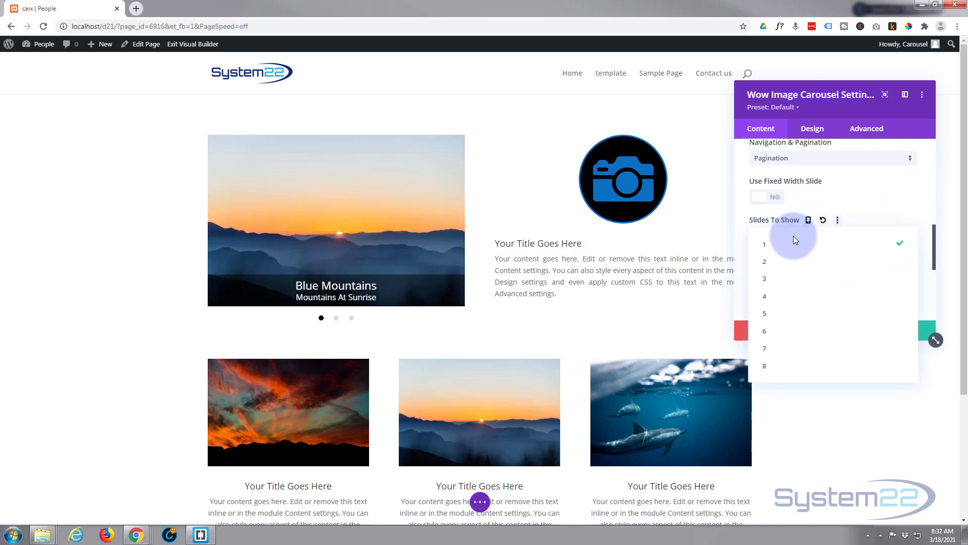
pyautogui.click(786, 262)
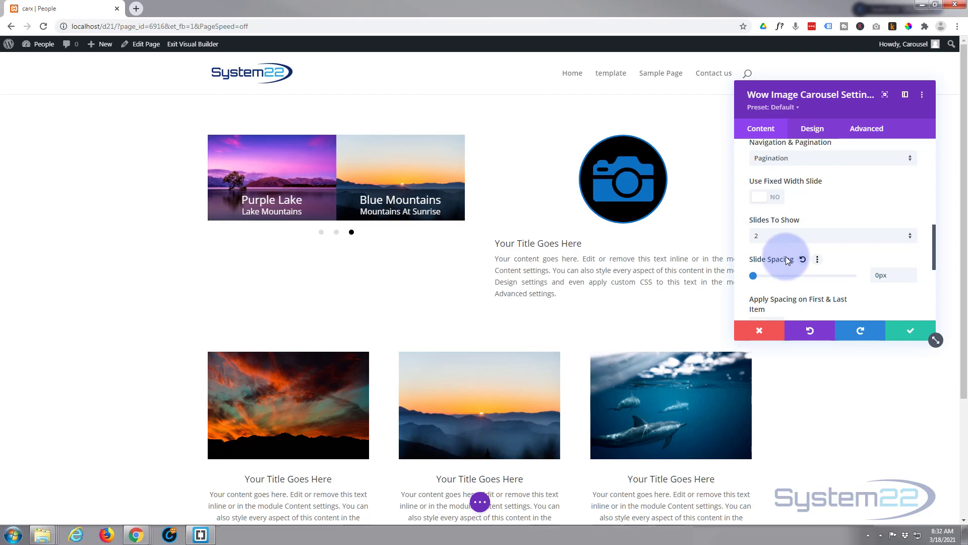
pyautogui.moveTo(762, 275); pyautogui.dragTo(774, 275)
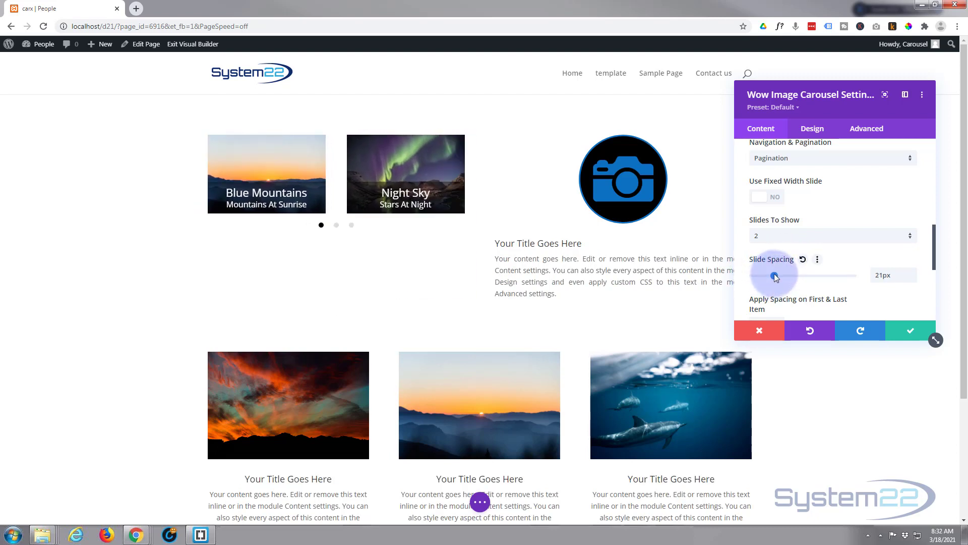
pyautogui.moveTo(775, 278); pyautogui.dragTo(763, 278)
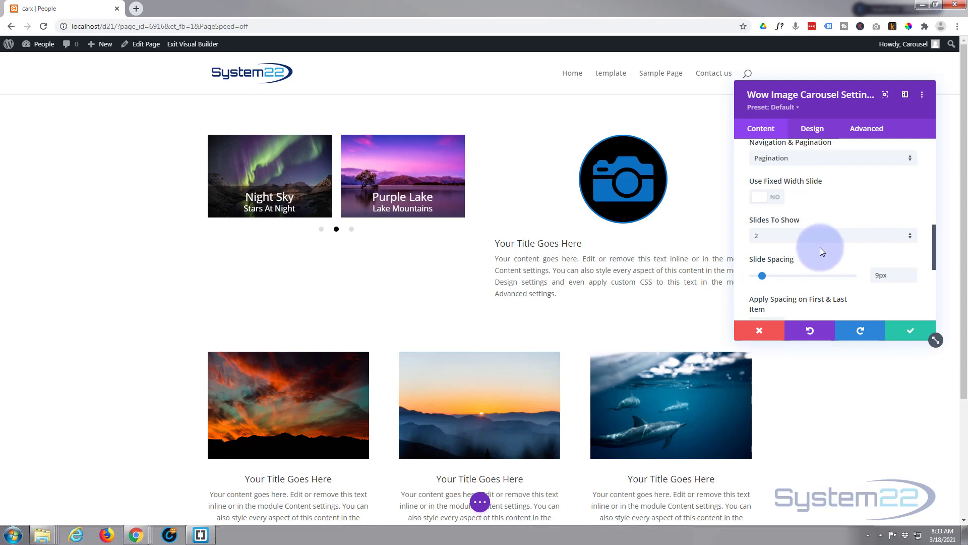
# Preview Vertical Mode and Center Mode on the carousel, then switch both back to NO
pyautogui.scroll(-2, 820, 248)
pyautogui.scroll(4, 806, 201)
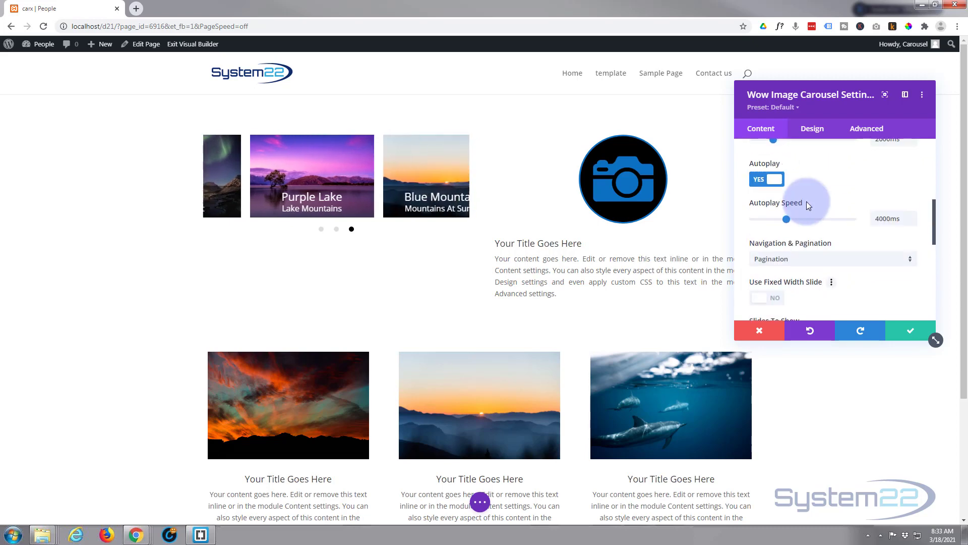
pyautogui.scroll(2, 806, 201)
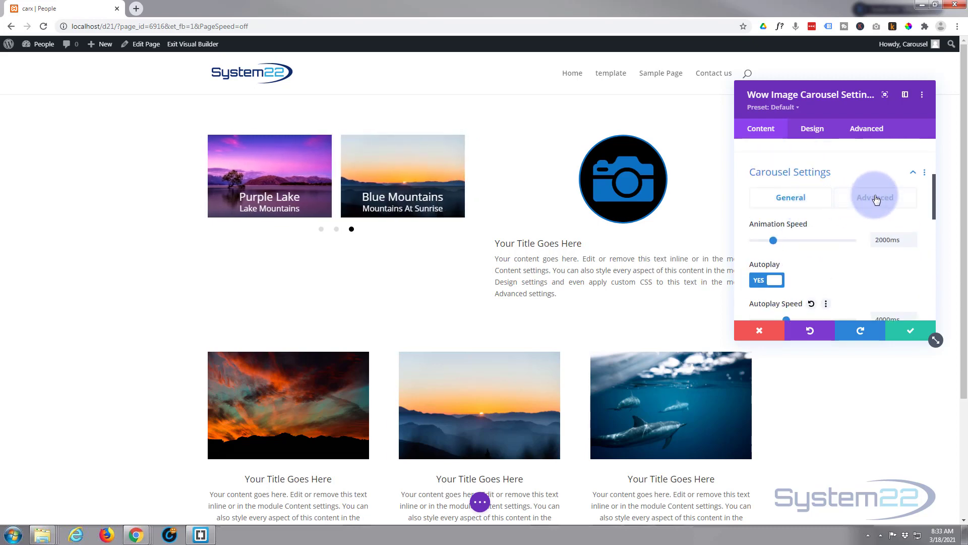
pyautogui.click(876, 200)
pyautogui.scroll(-3, 842, 213)
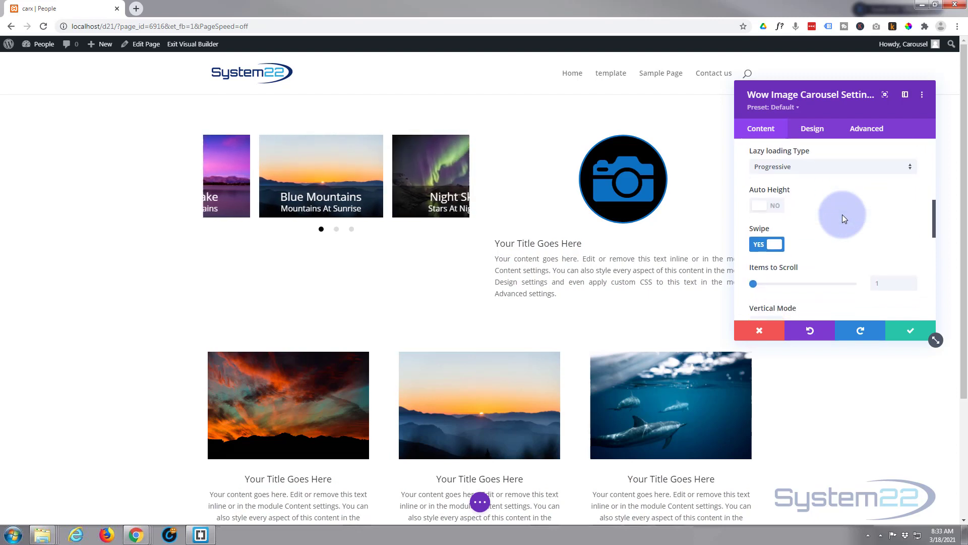
pyautogui.scroll(-3, 842, 214)
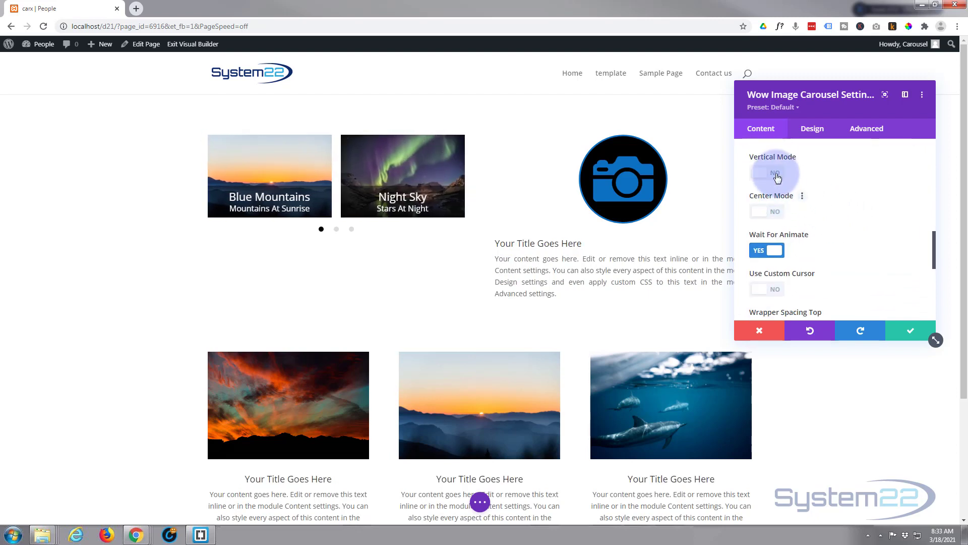
pyautogui.click(773, 174)
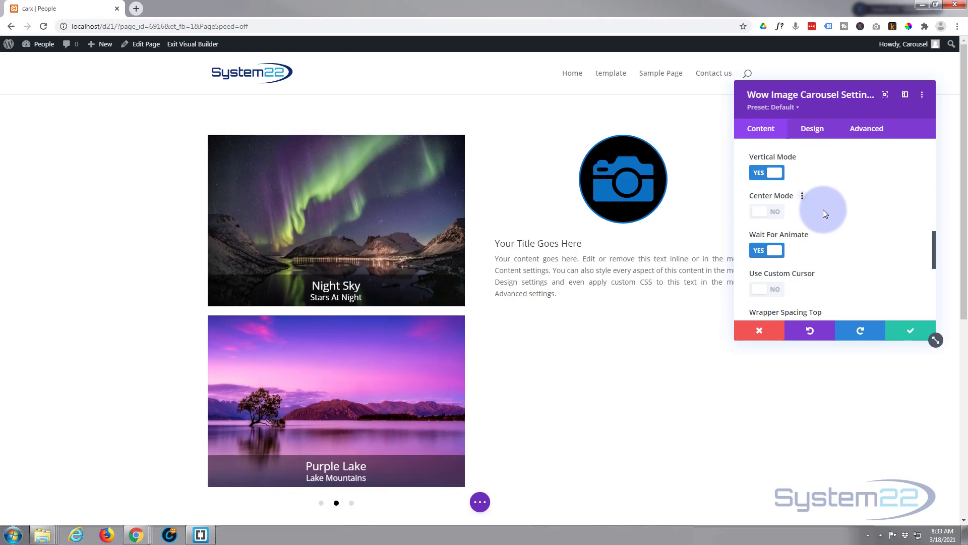
pyautogui.click(773, 214)
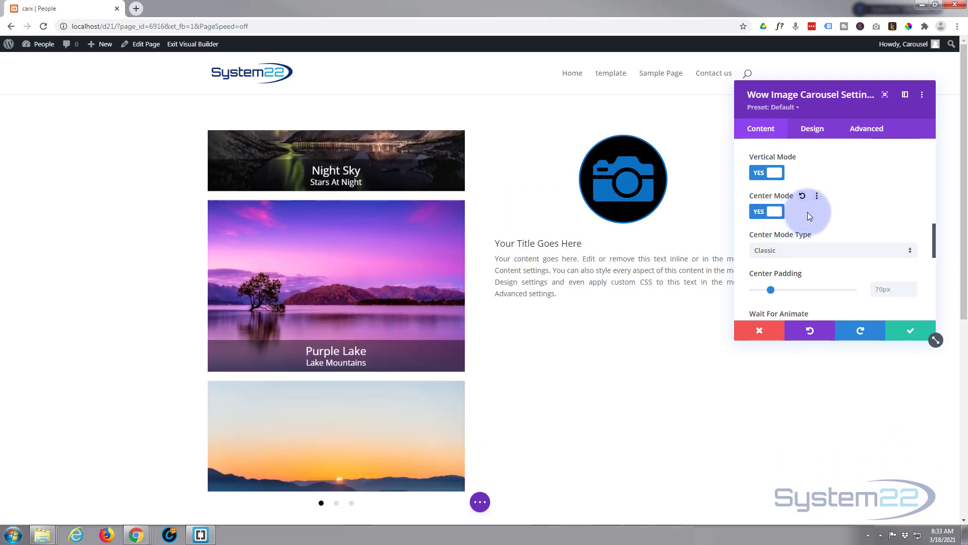
pyautogui.click(767, 214)
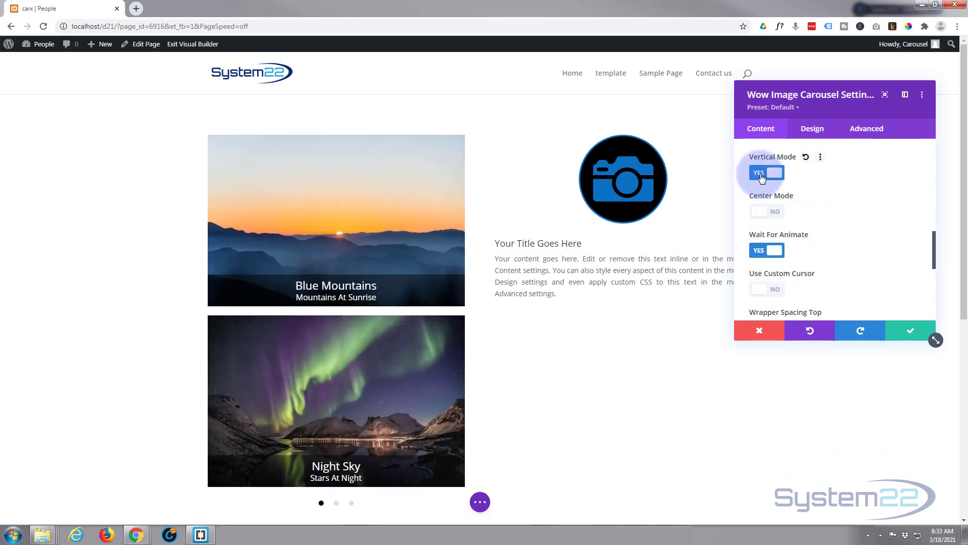
pyautogui.click(762, 174)
# Change Slides To Show from 2 to 1 in the general carousel settings
pyautogui.scroll(3, 814, 221)
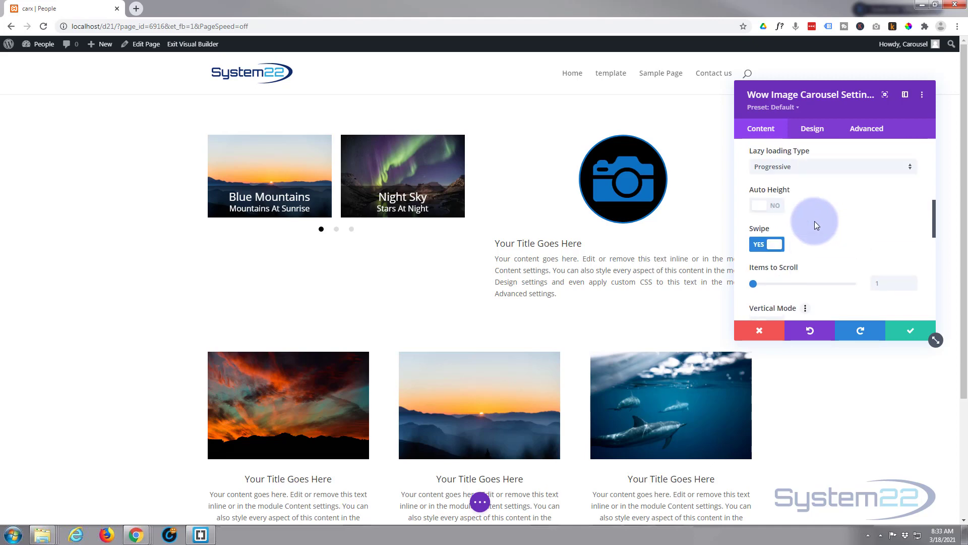
pyautogui.scroll(5, 815, 221)
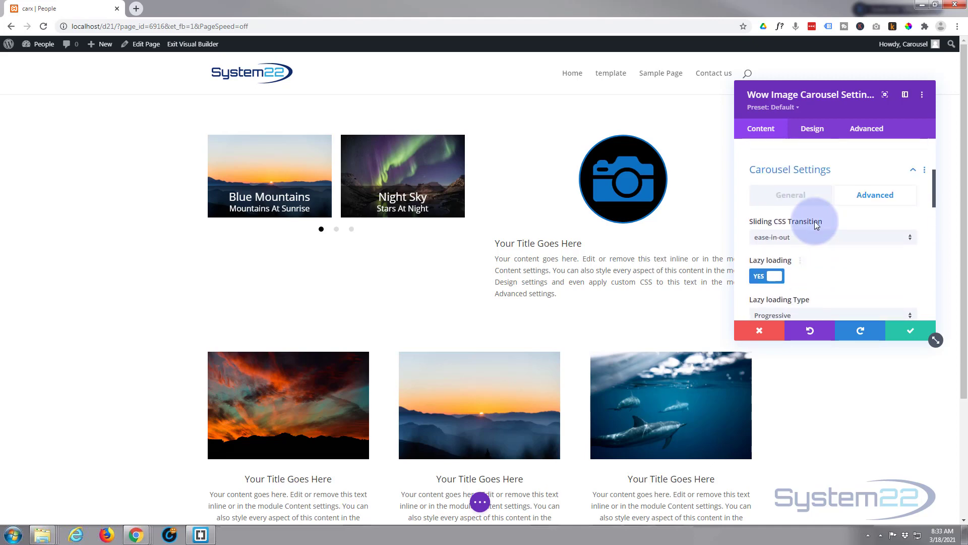
pyautogui.scroll(-1, 807, 273)
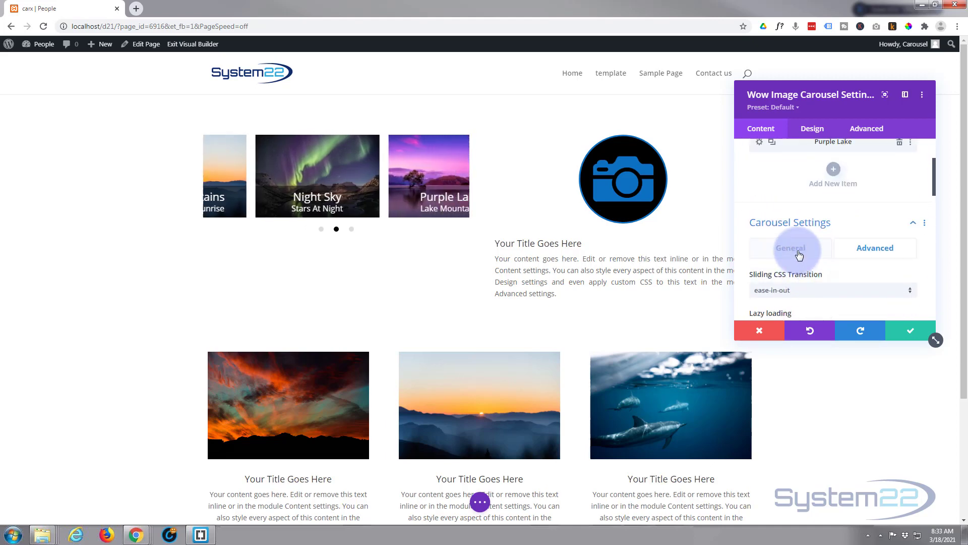
pyautogui.click(799, 254)
pyautogui.scroll(-3, 799, 252)
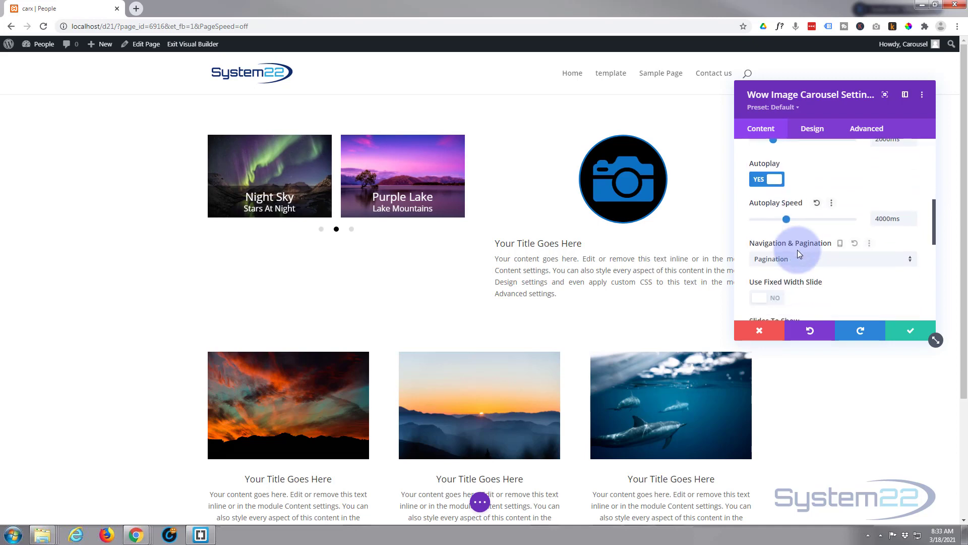
pyautogui.scroll(-3, 798, 250)
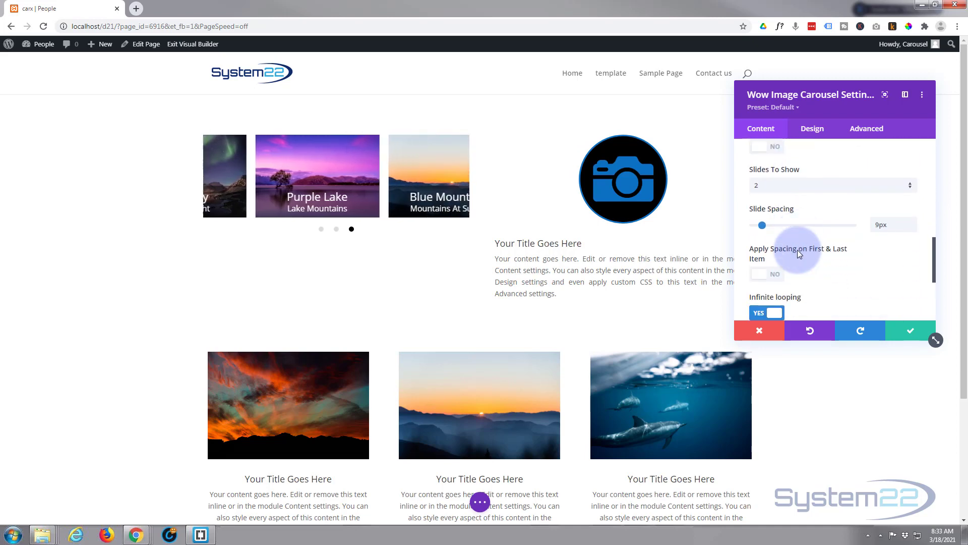
pyautogui.scroll(1, 798, 249)
pyautogui.click(796, 237)
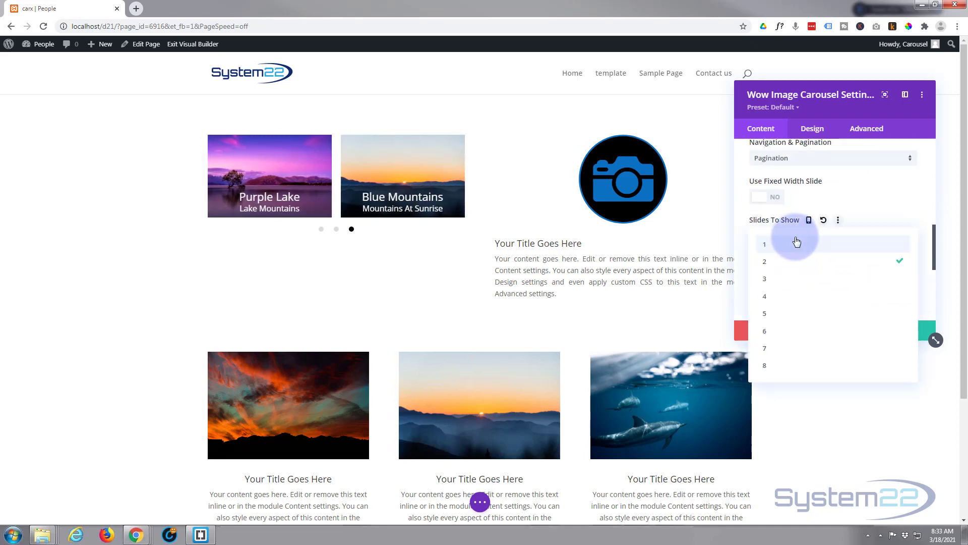
pyautogui.click(770, 245)
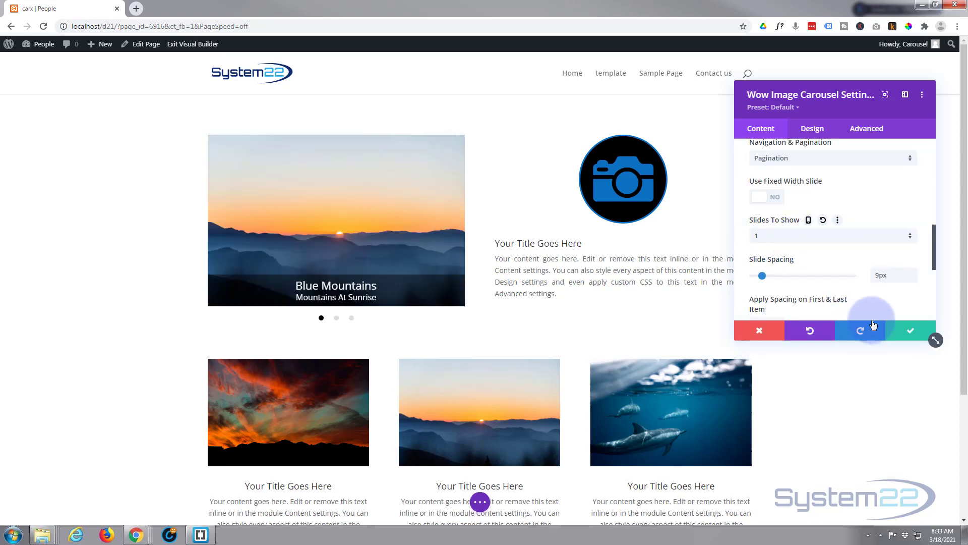
# Save the carousel module and exit the Visual Builder to see the live page
pyautogui.click(909, 330)
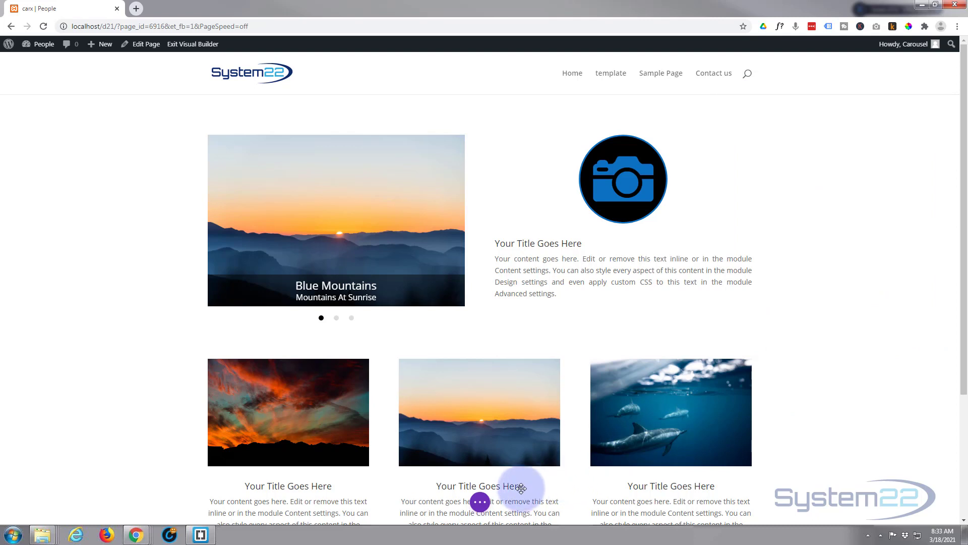
pyautogui.click(481, 503)
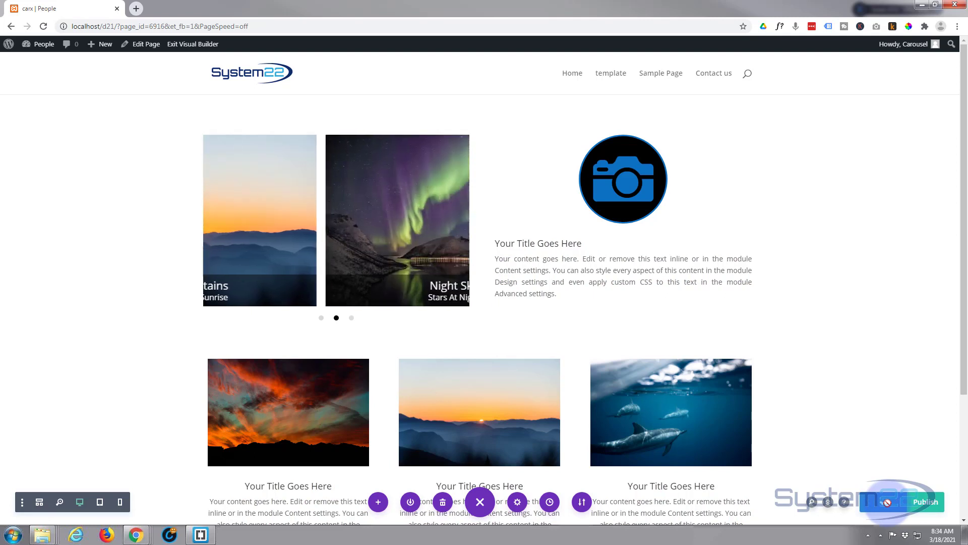
pyautogui.click(189, 45)
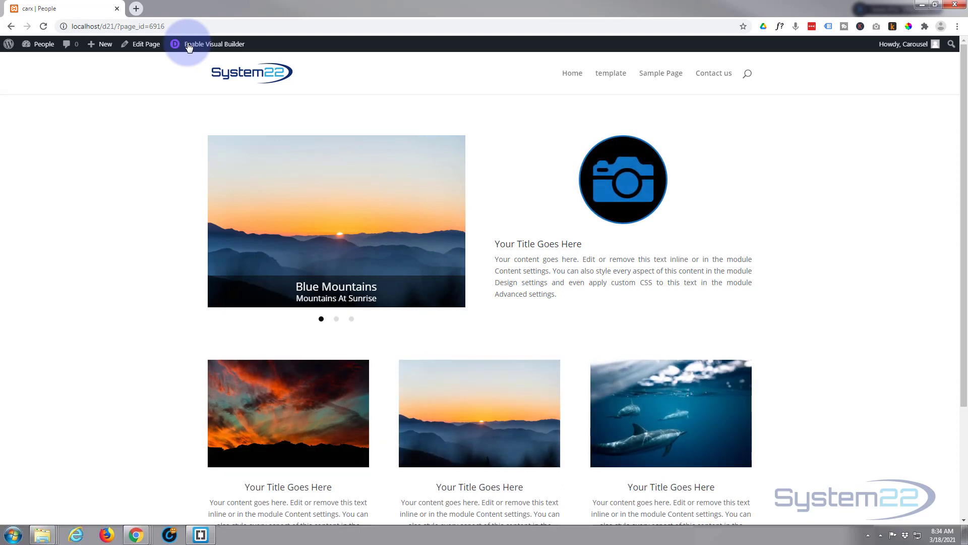
pyautogui.click(189, 45)
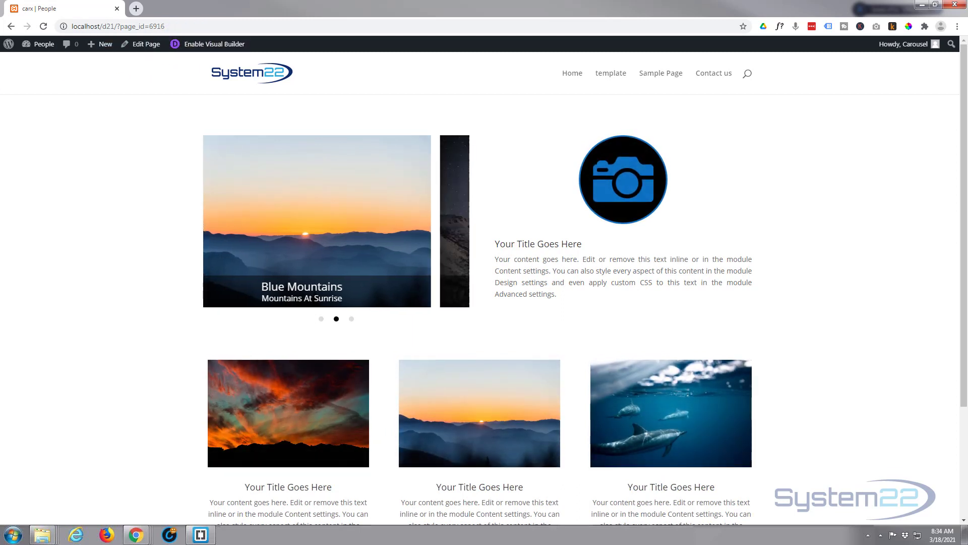